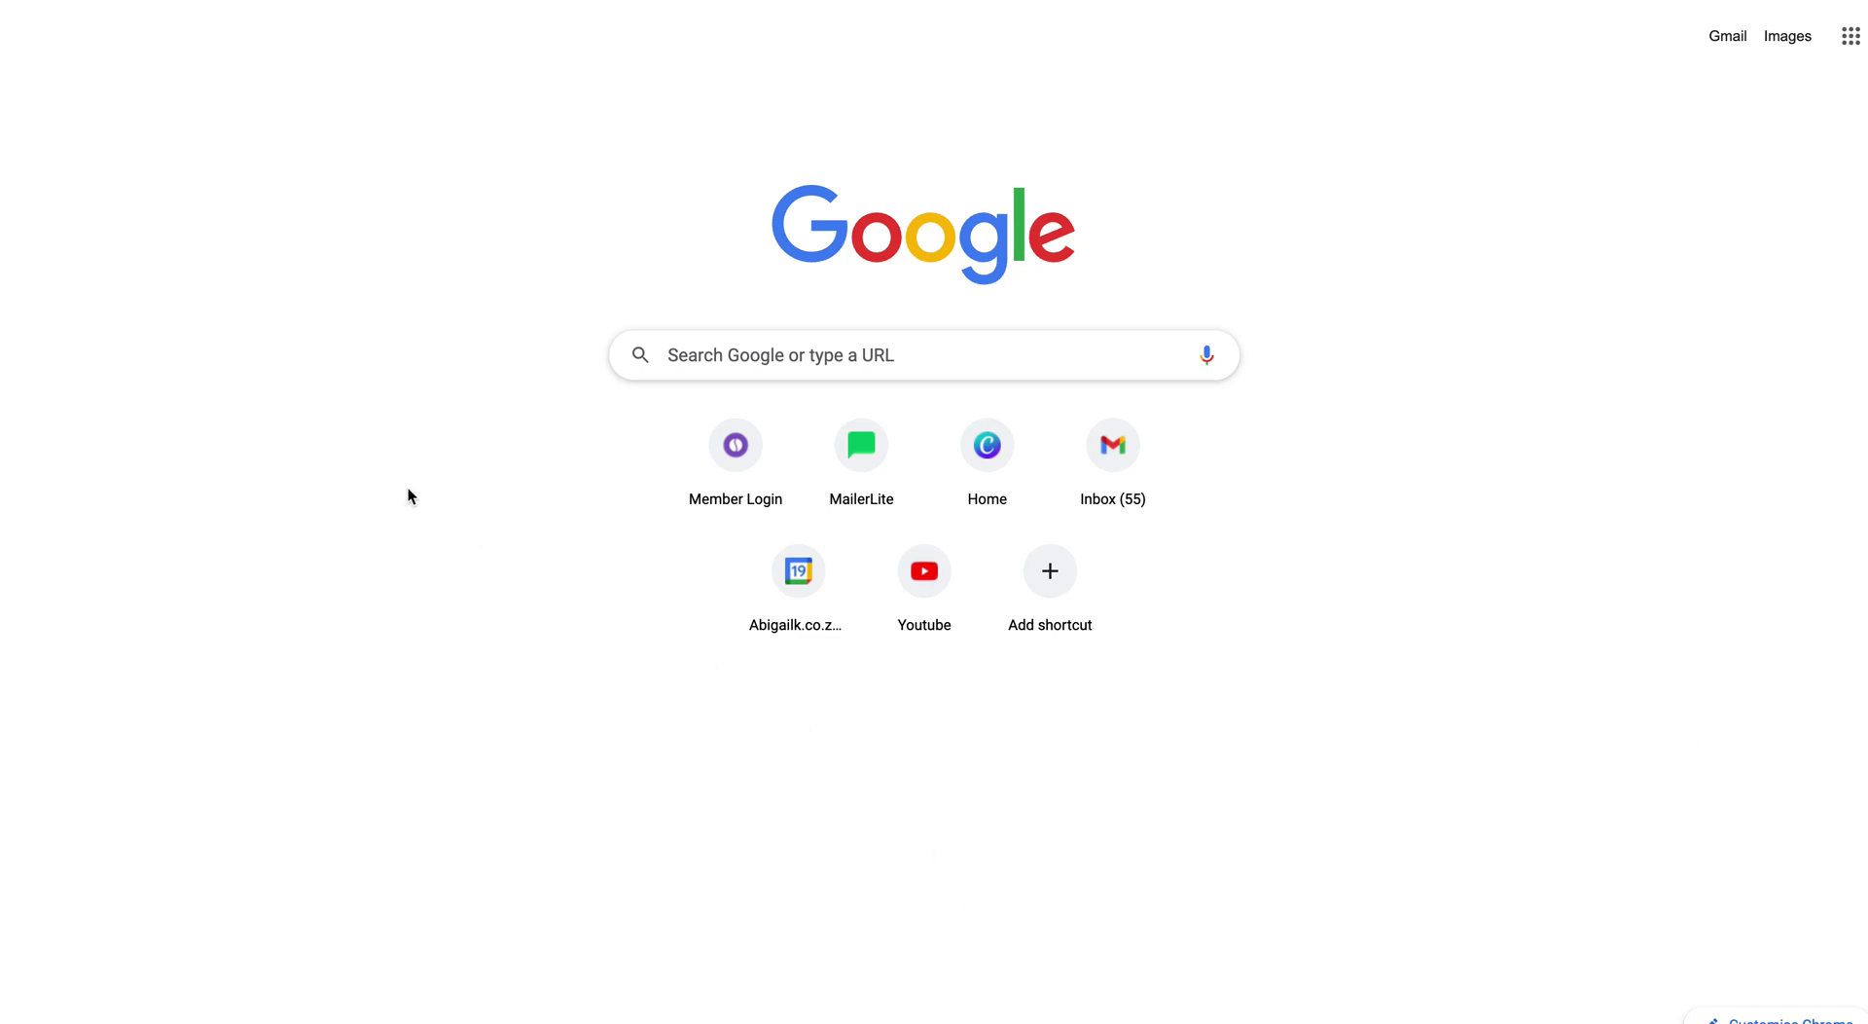
# Open the 'PayPal Business | Merchant Services' site from the address bar suggestion for 'pay'
pyautogui.click(362, 5)
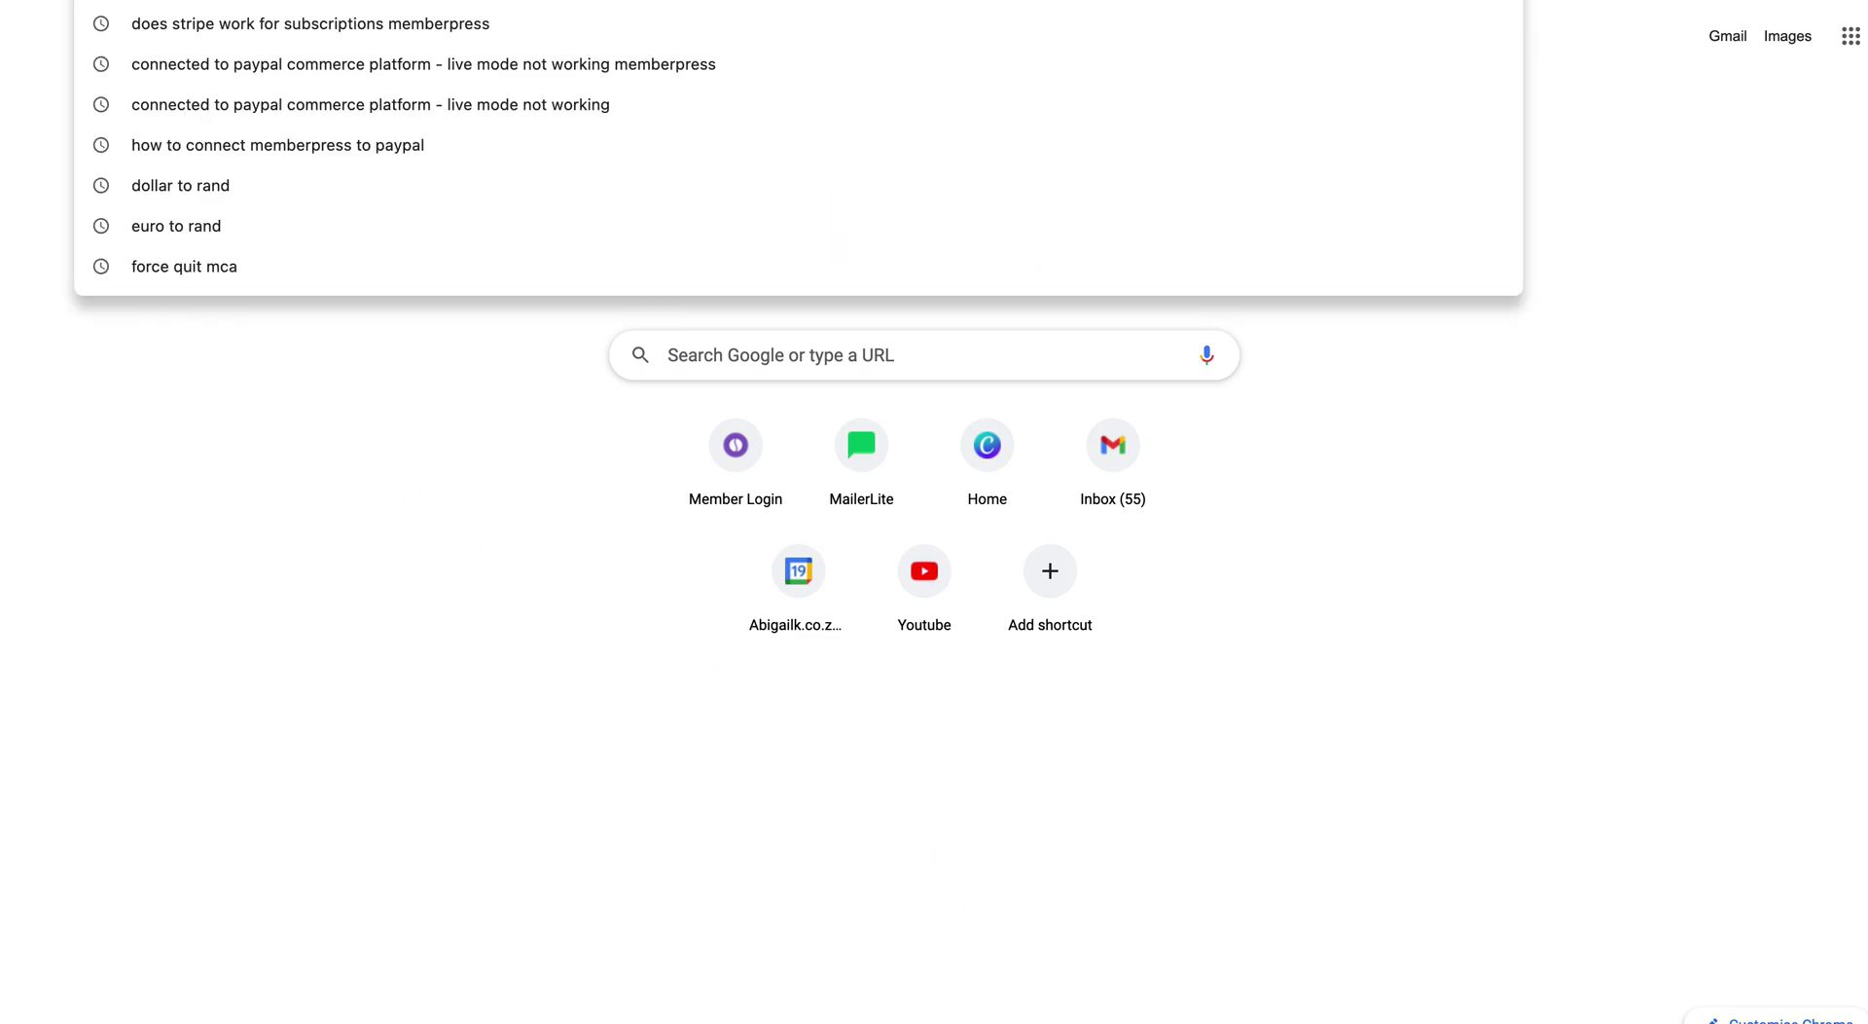
pyautogui.write('pay')
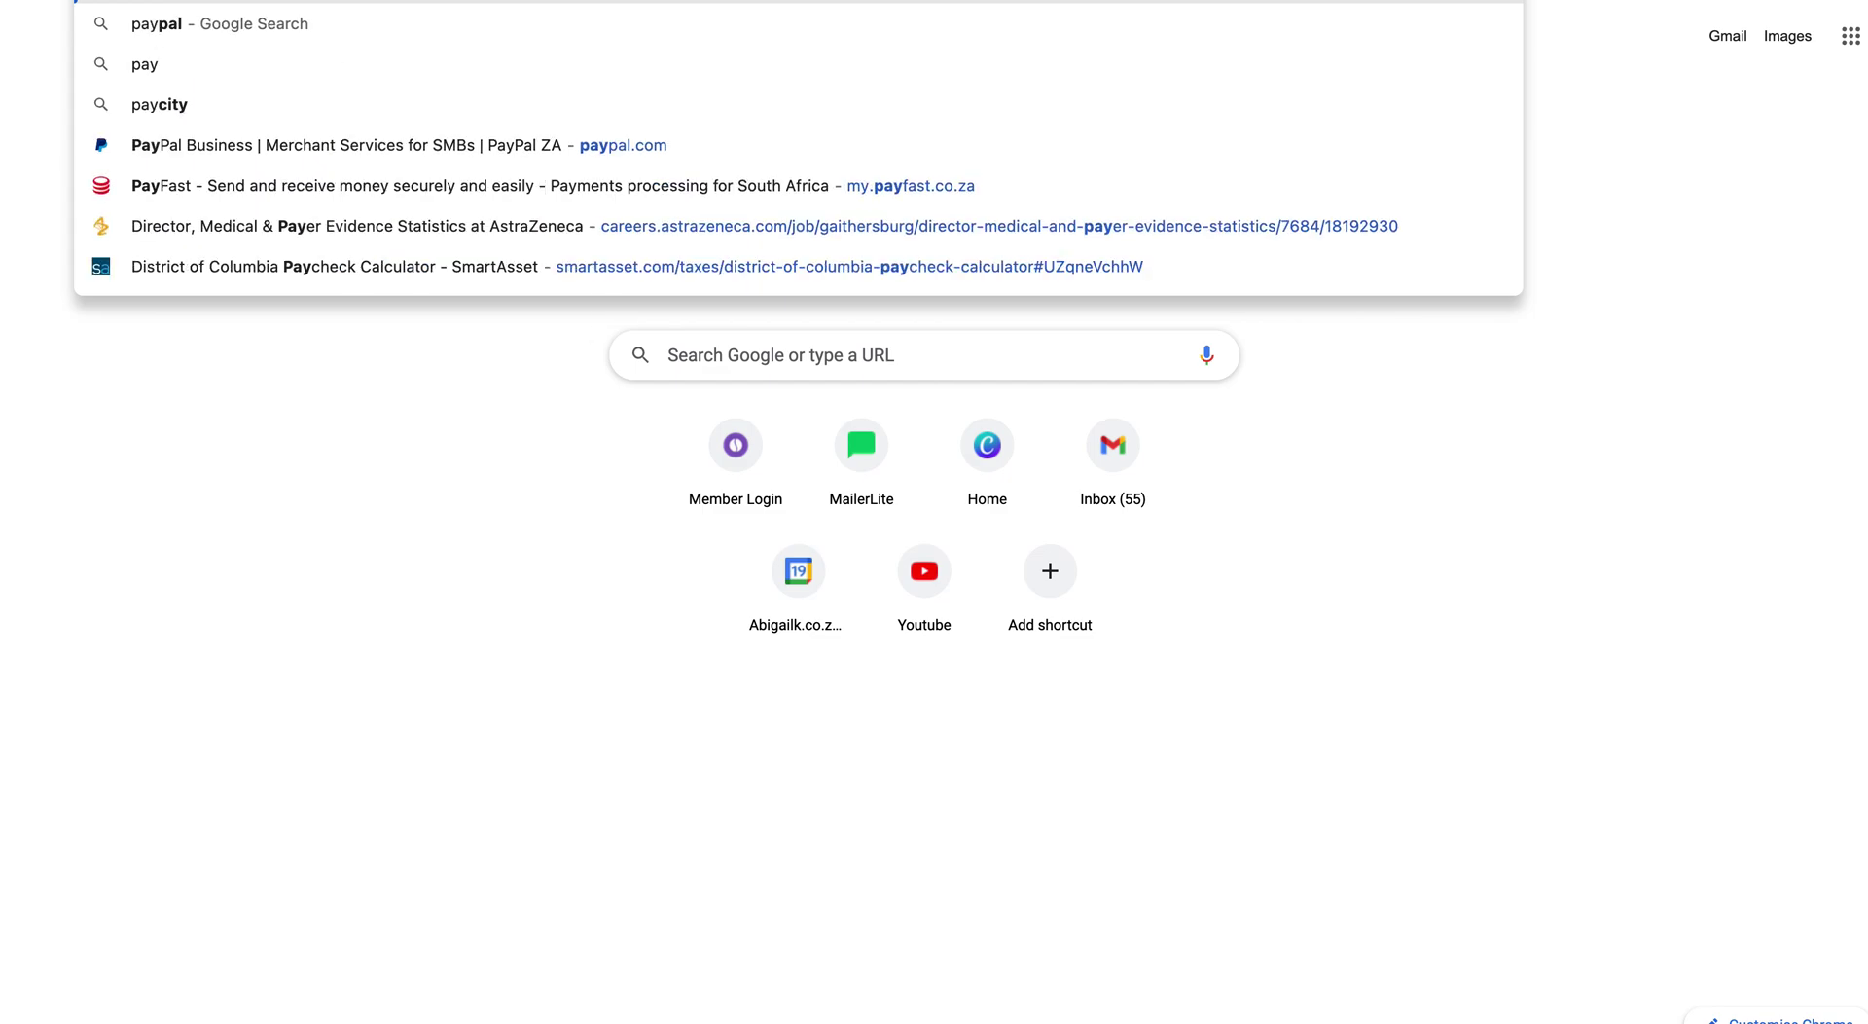
pyautogui.click(363, 144)
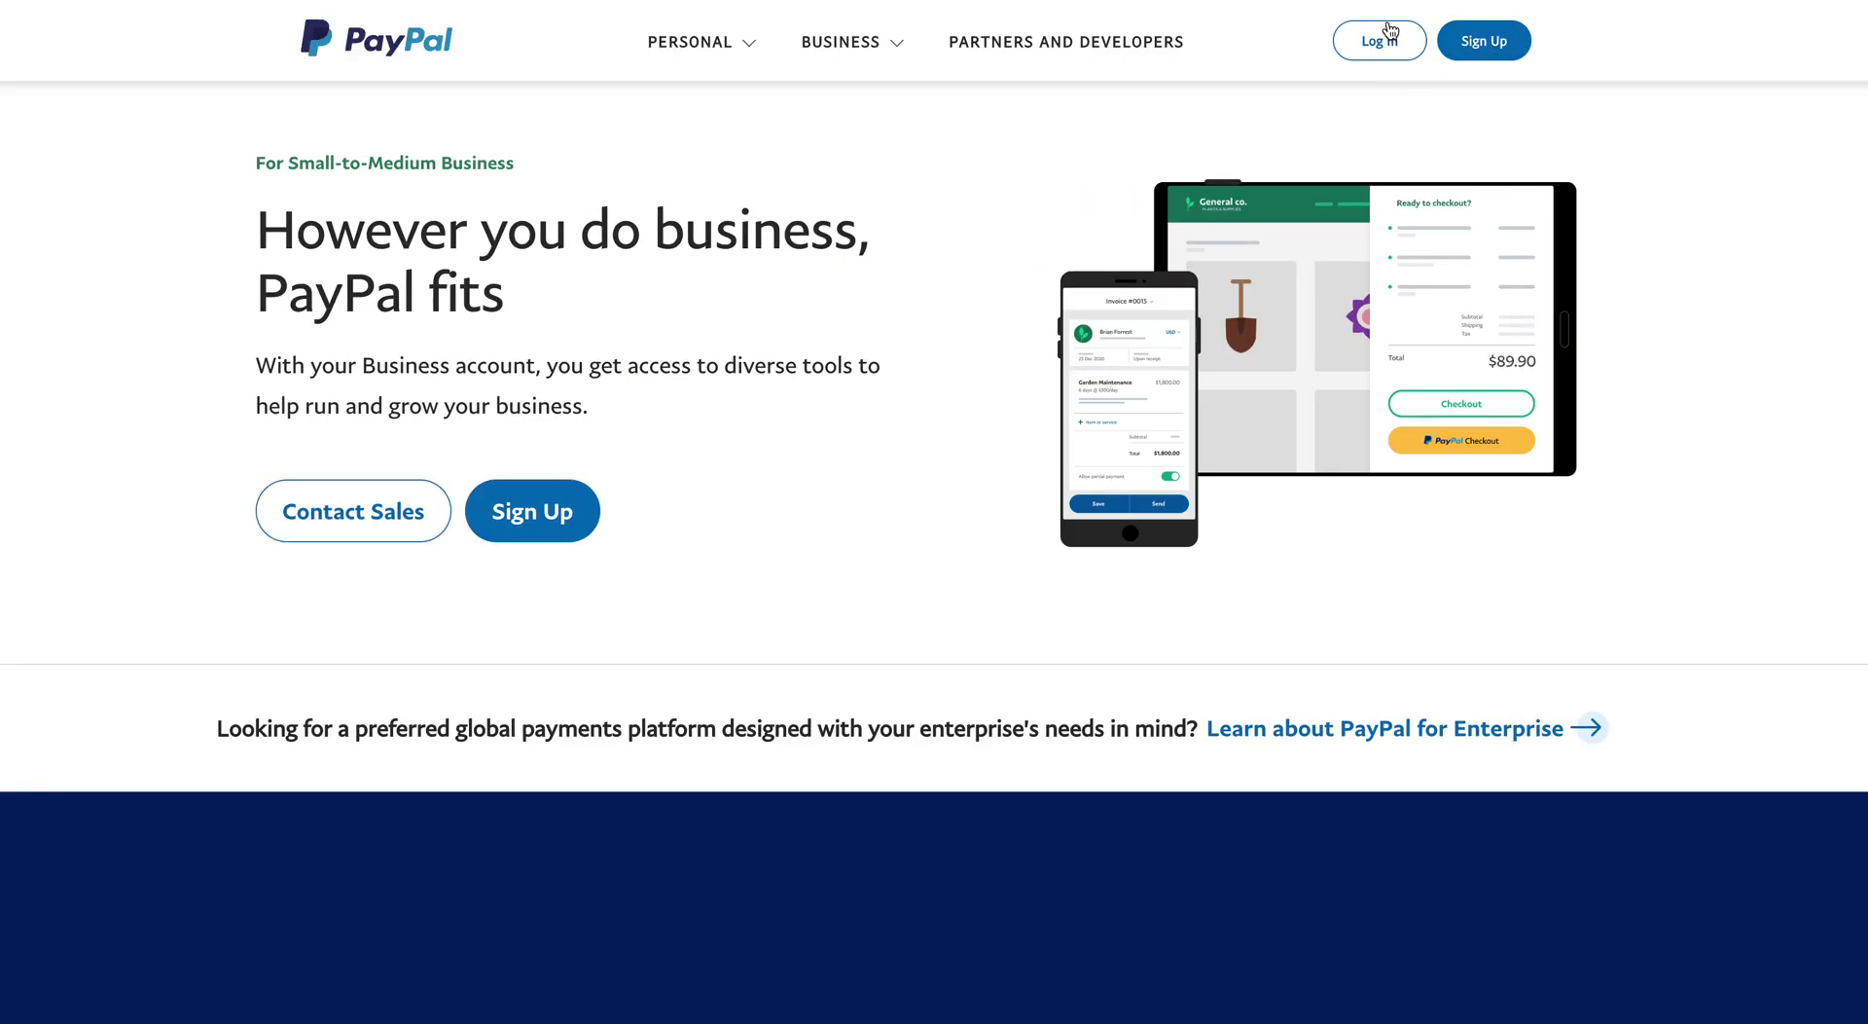
# Log in to the PayPal business account with the saved credentials
pyautogui.click(1380, 53)
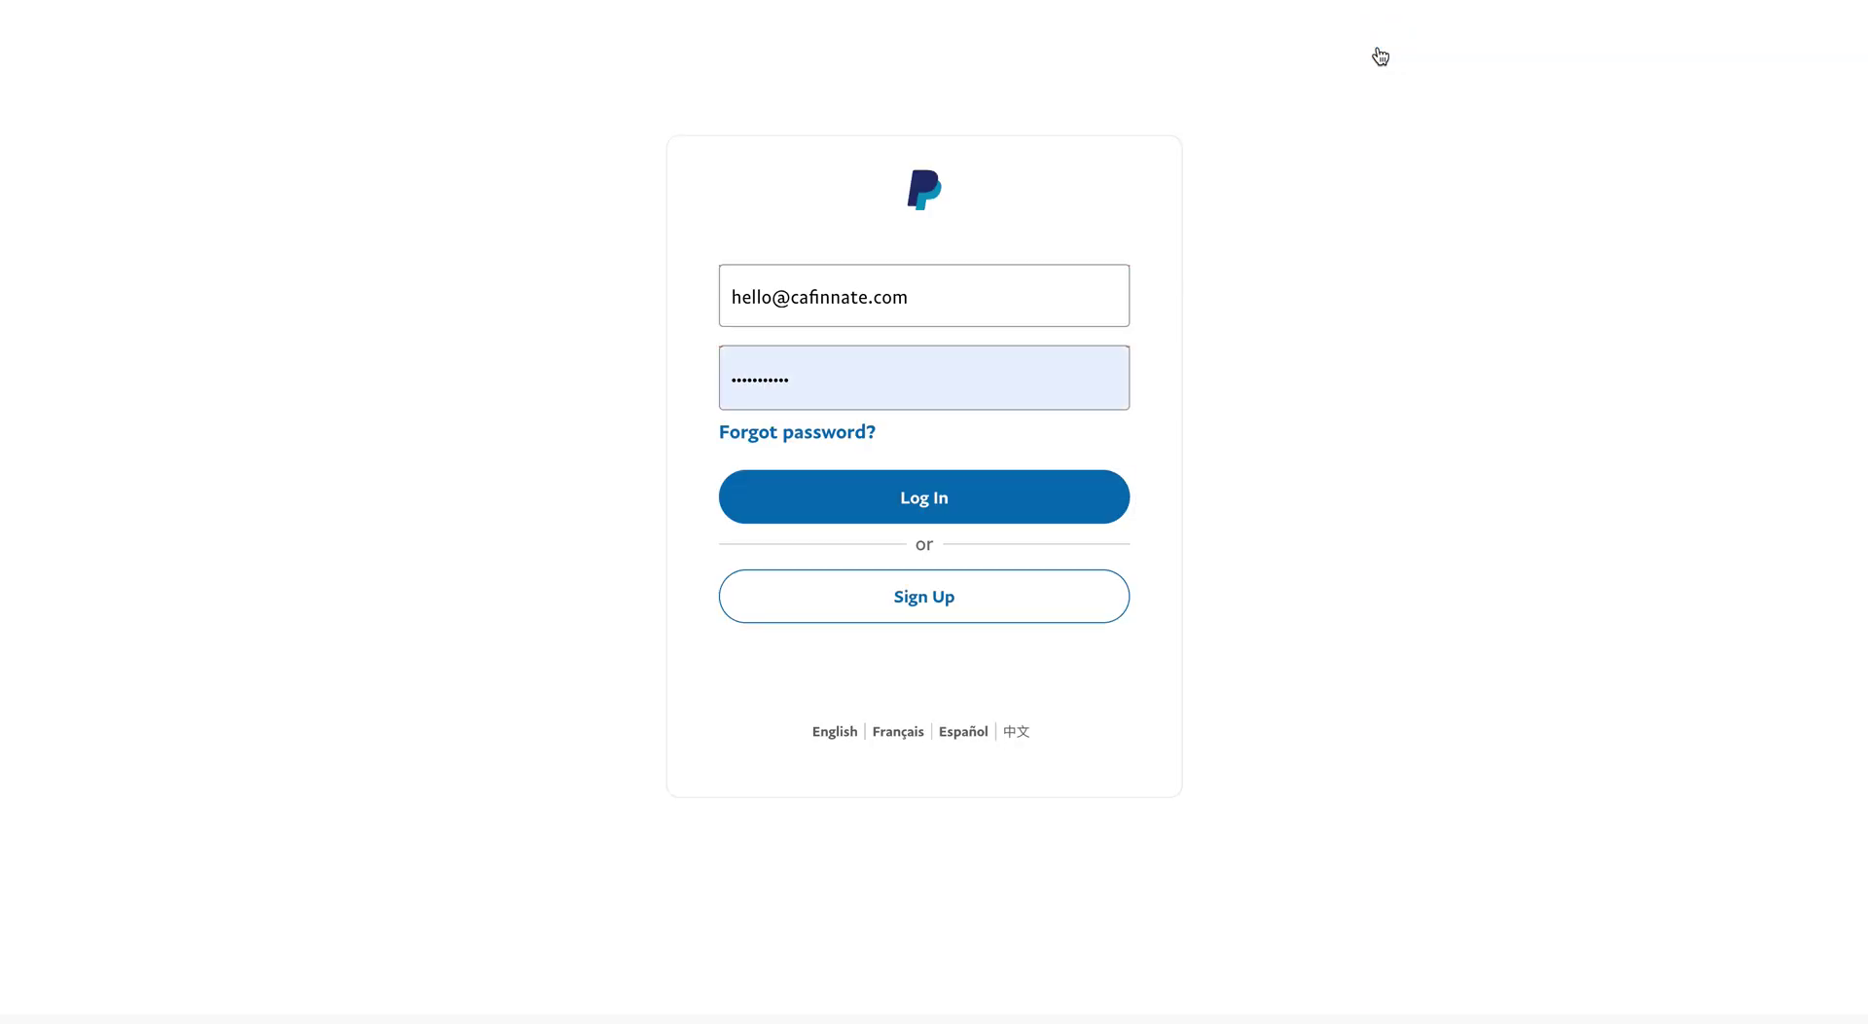
pyautogui.click(911, 305)
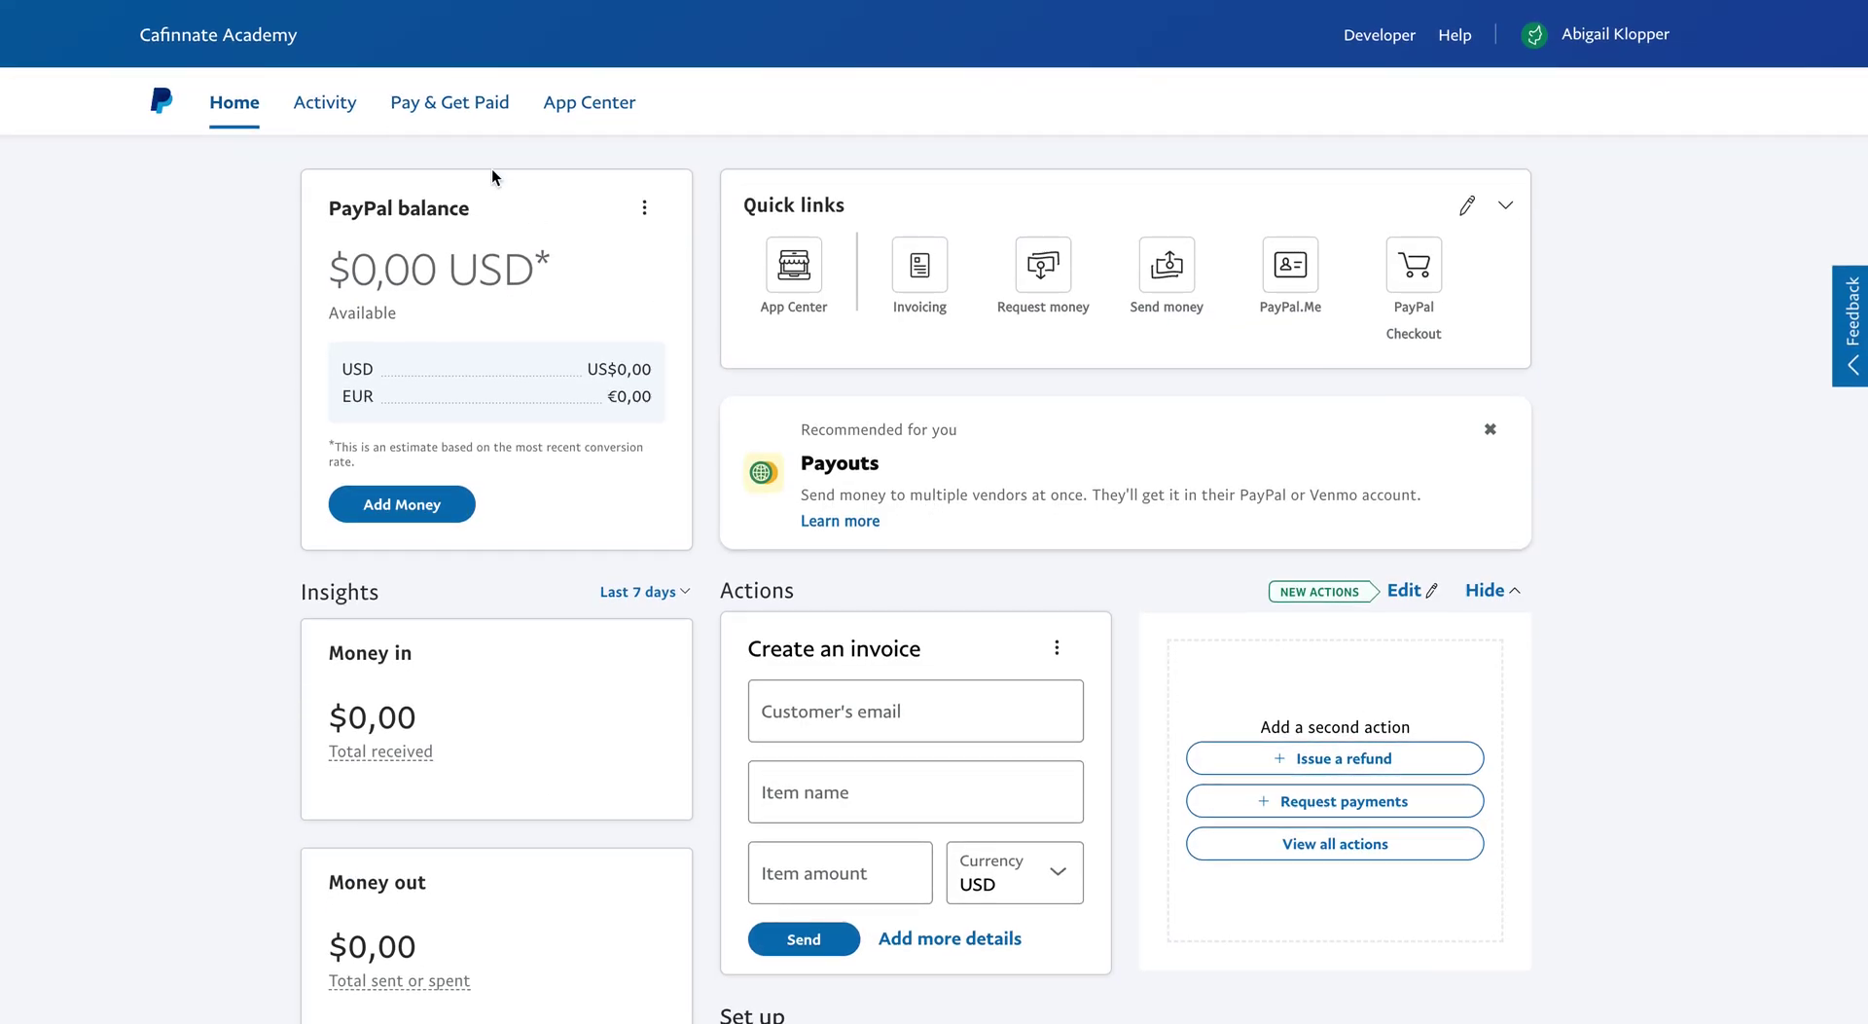
# Go to Pay & Get Paid > PayPal Buttons to reach the button-type chooser
pyautogui.click(454, 112)
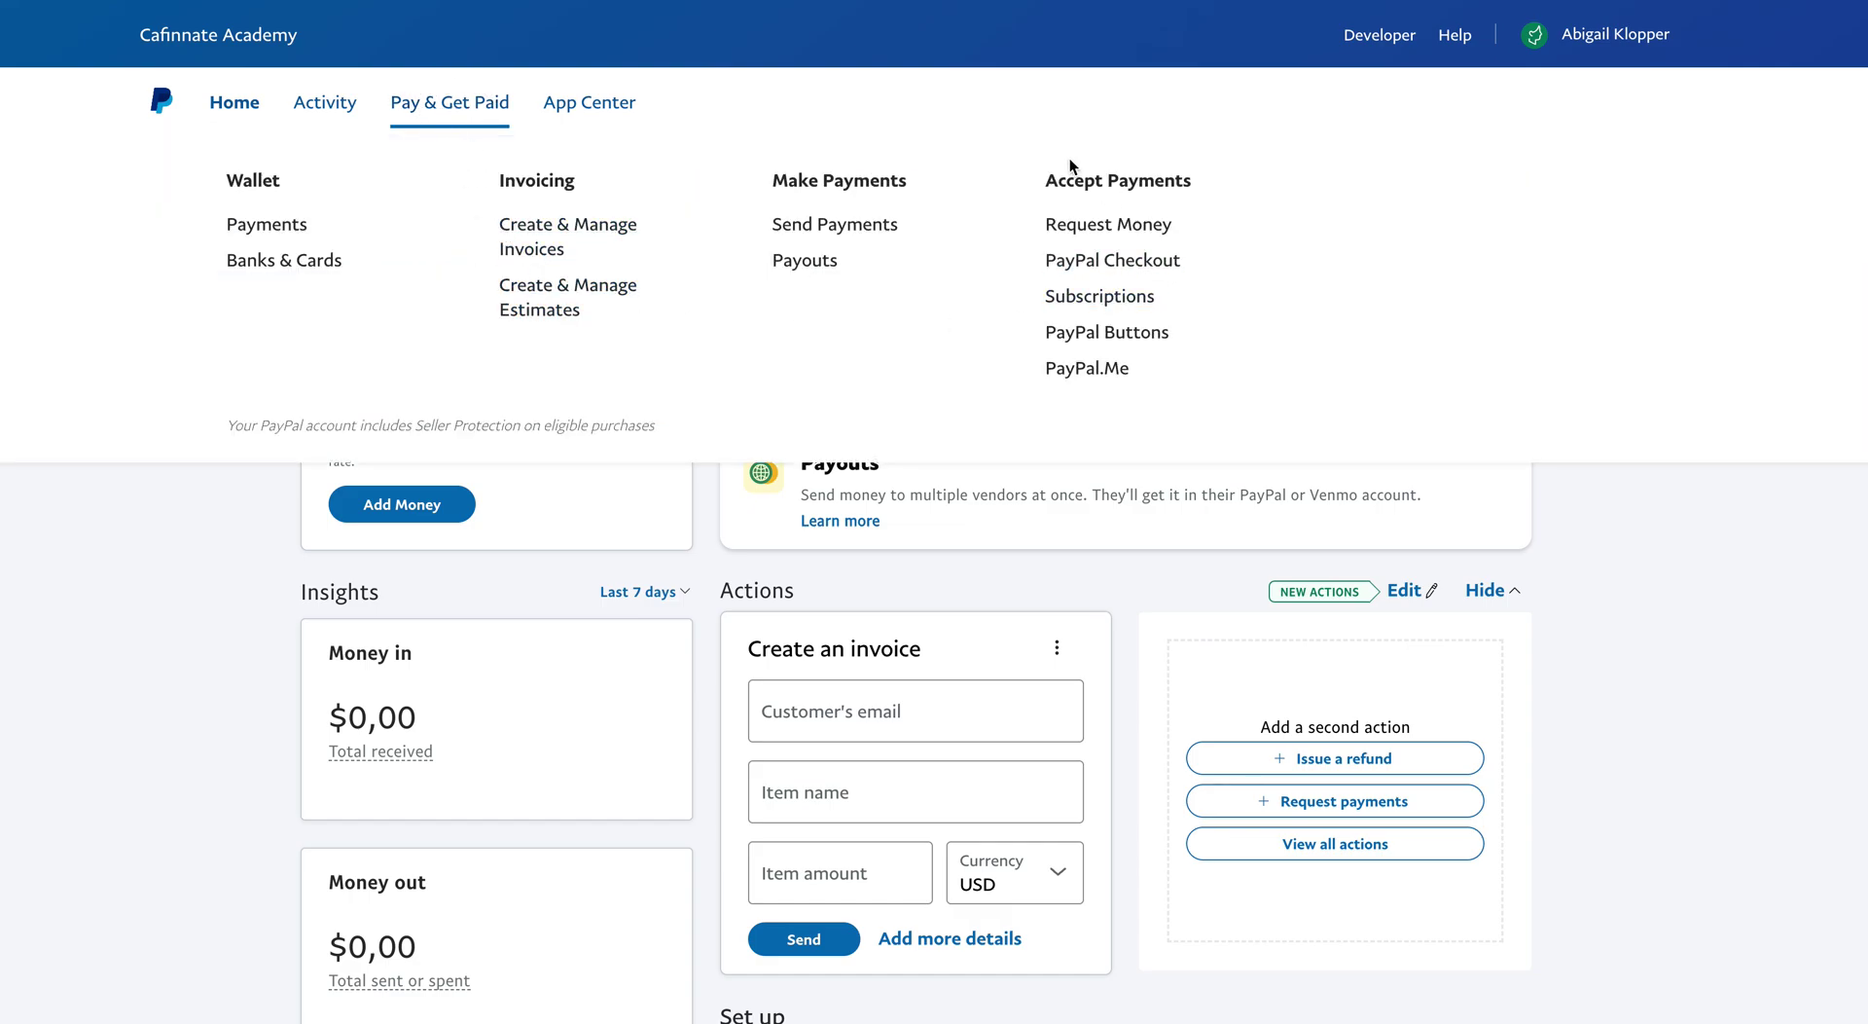
pyautogui.click(1098, 343)
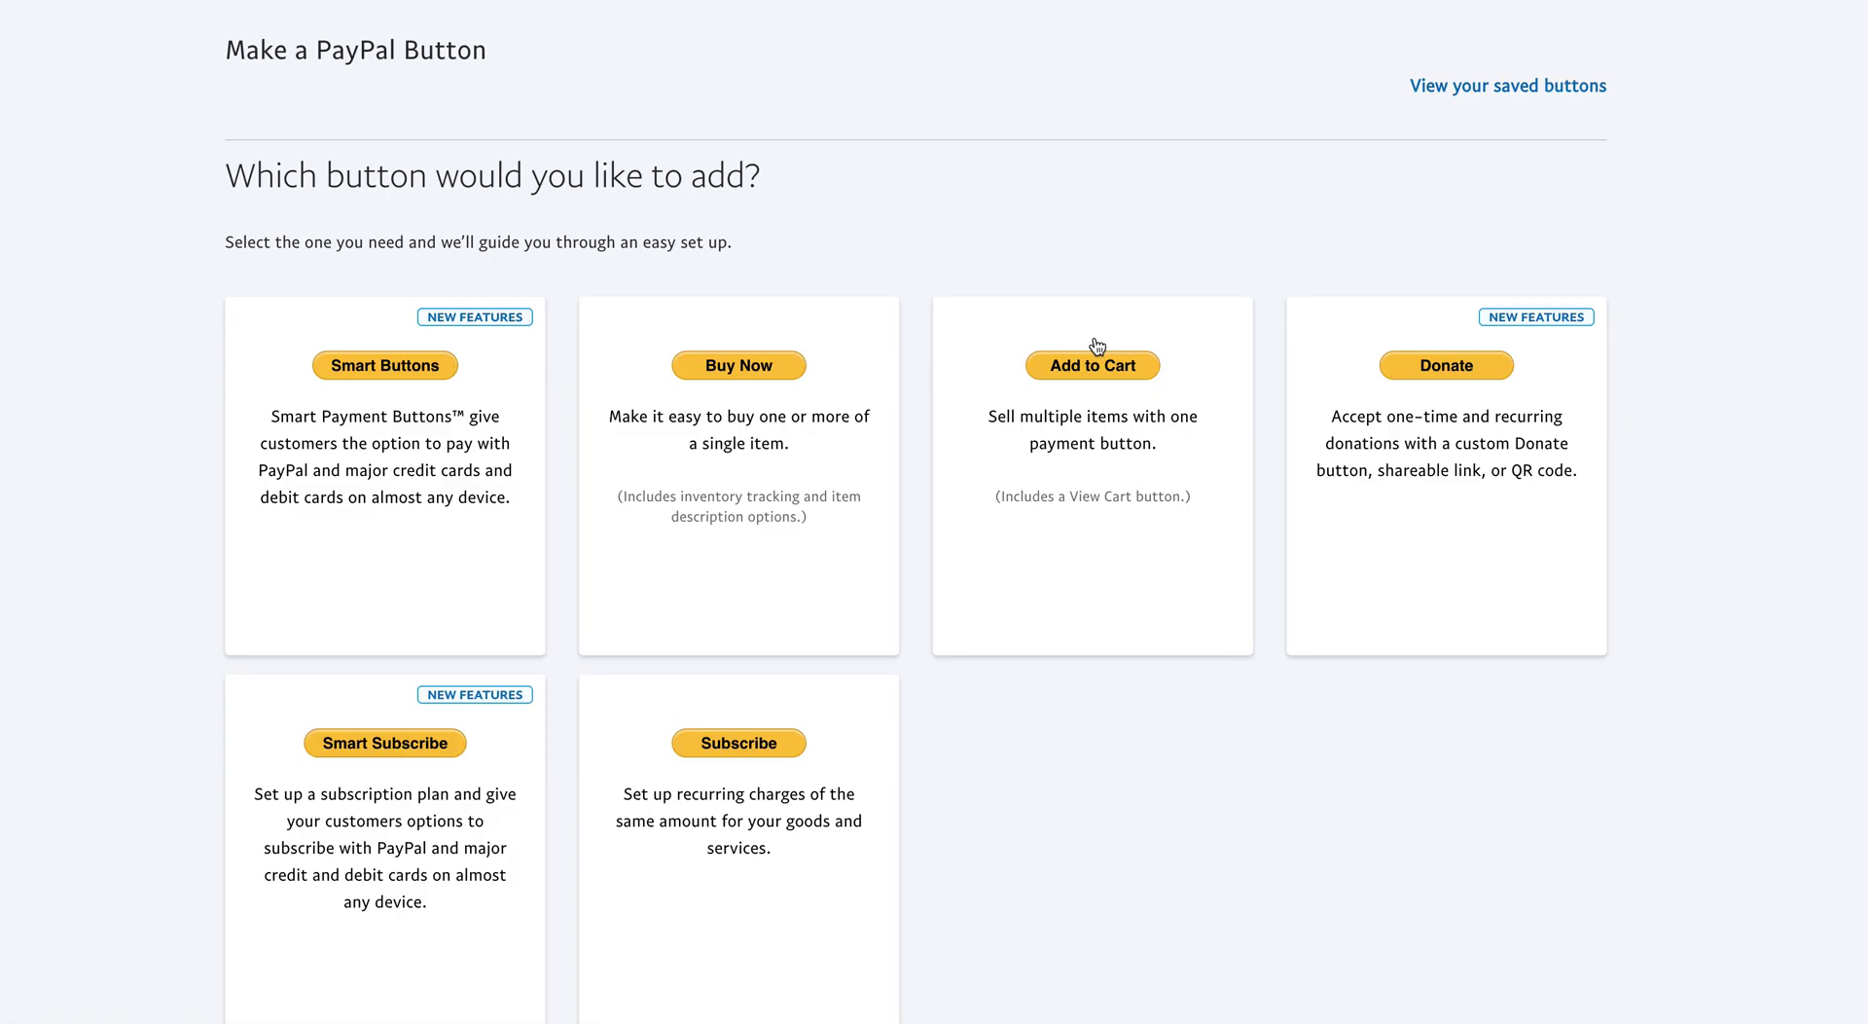
pyautogui.scroll(-2, 530, 152)
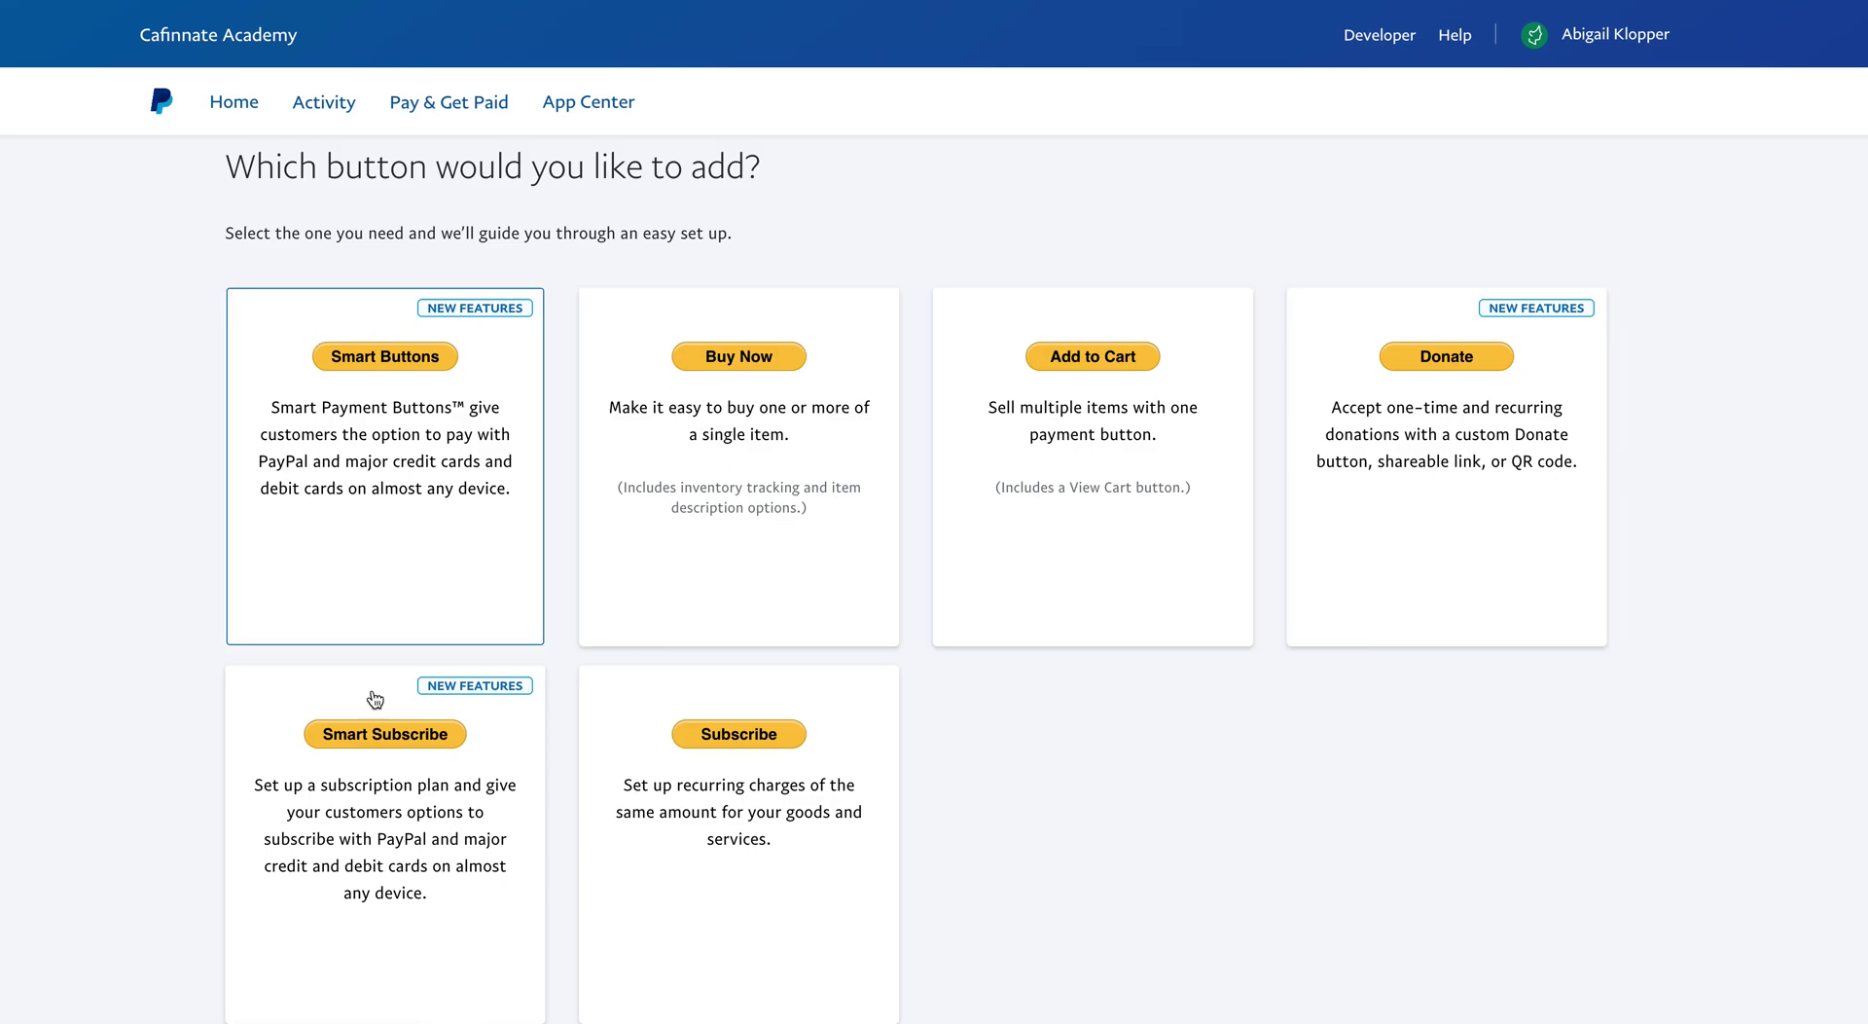
# Start a Buy Now button, keeping Buy Now as the button type
pyautogui.click(723, 358)
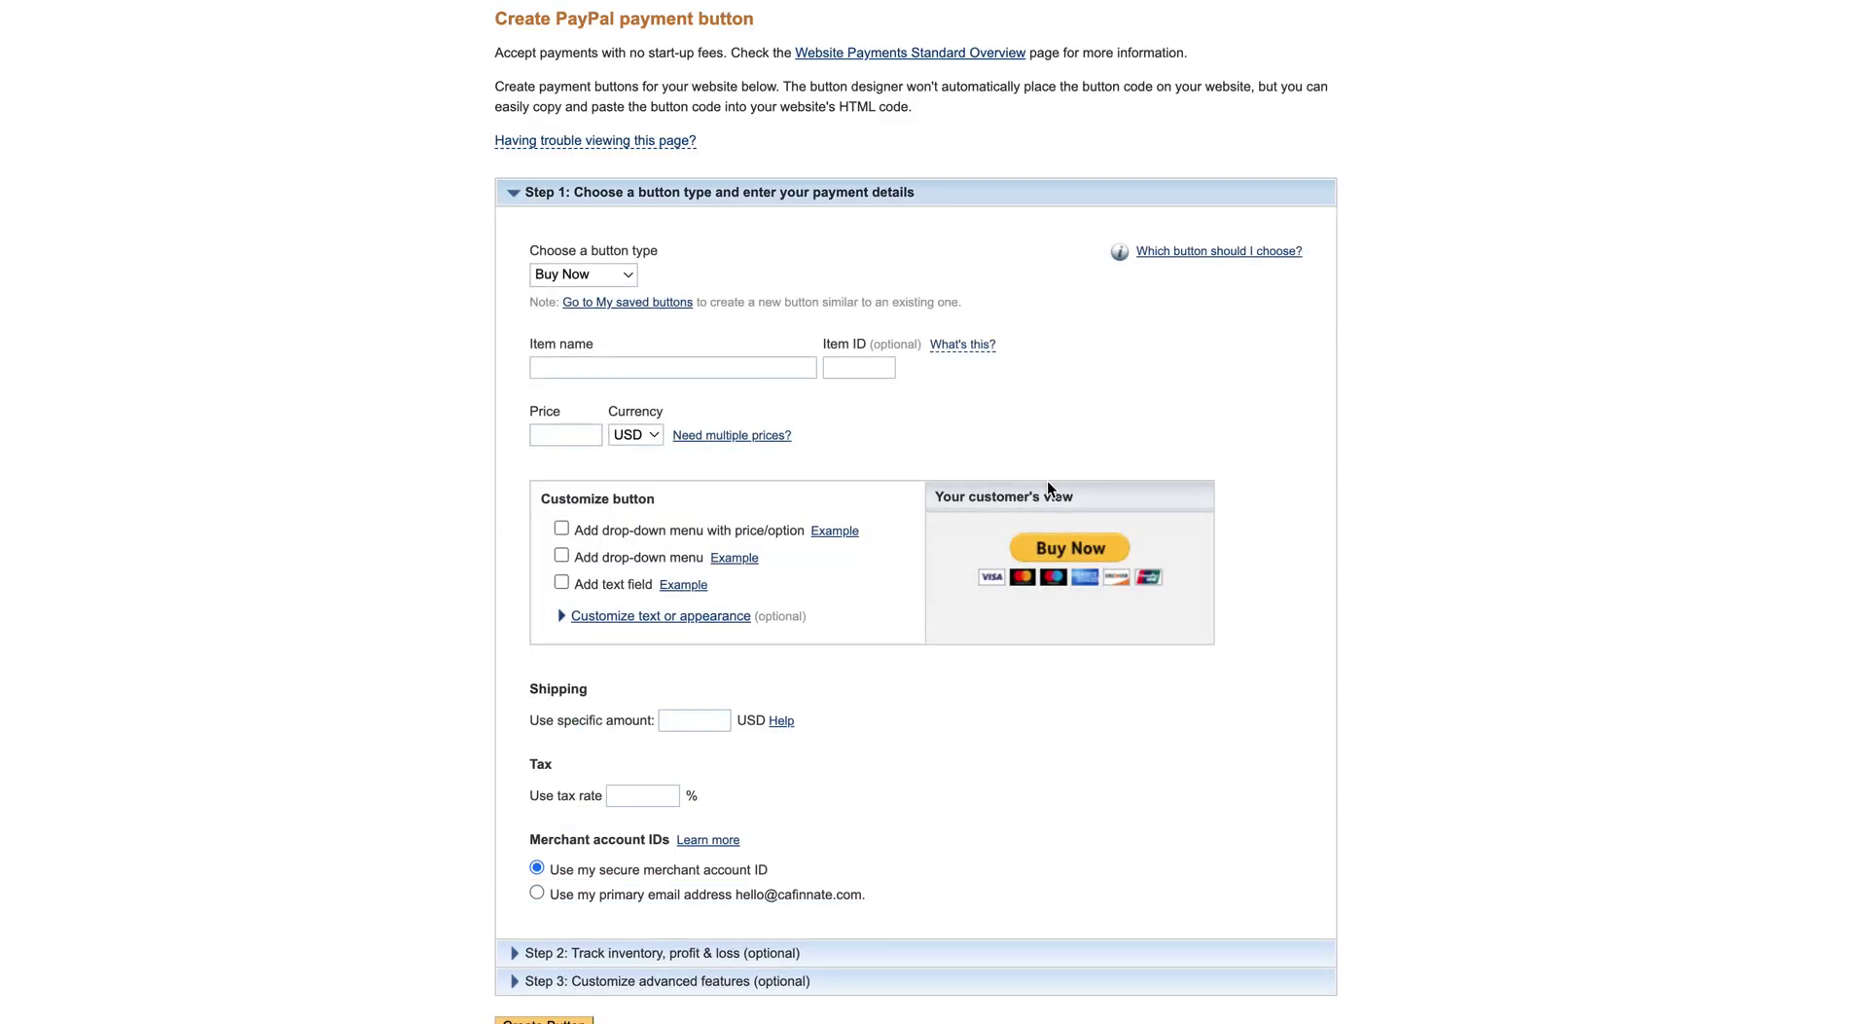
pyautogui.scroll(-1, 1047, 480)
pyautogui.click(633, 248)
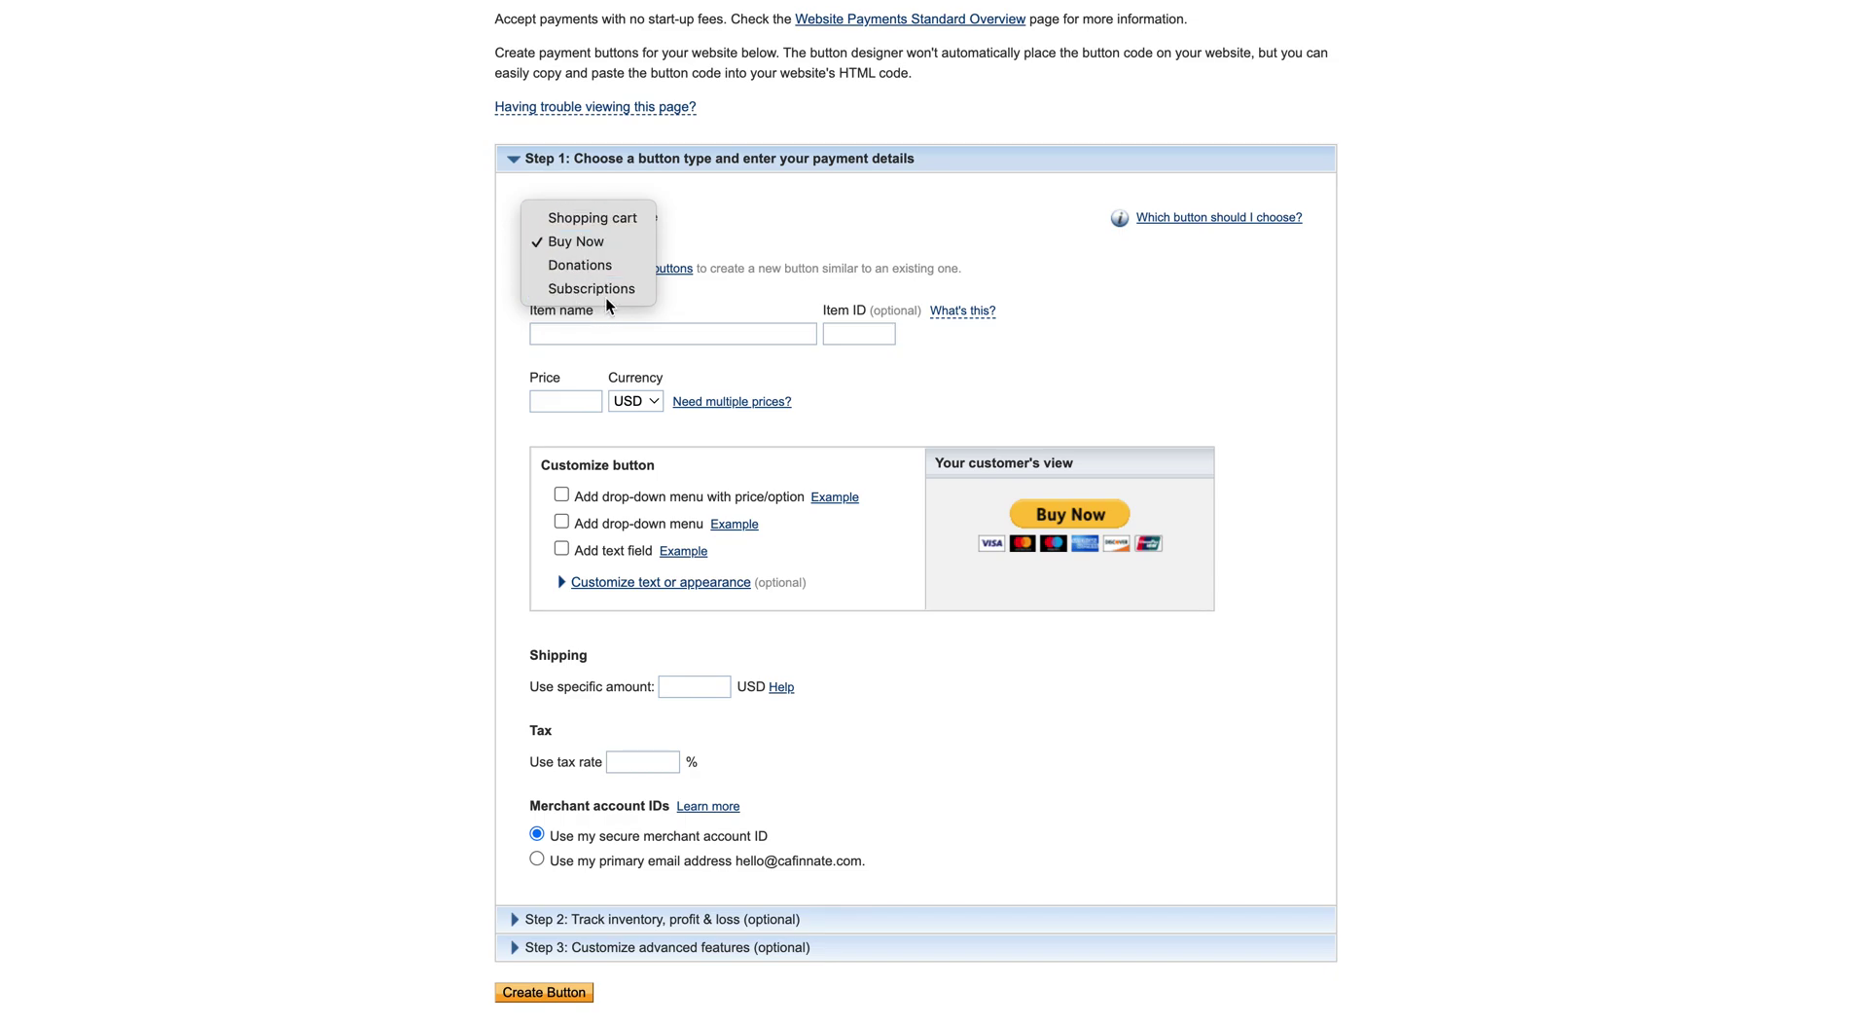
pyautogui.click(596, 241)
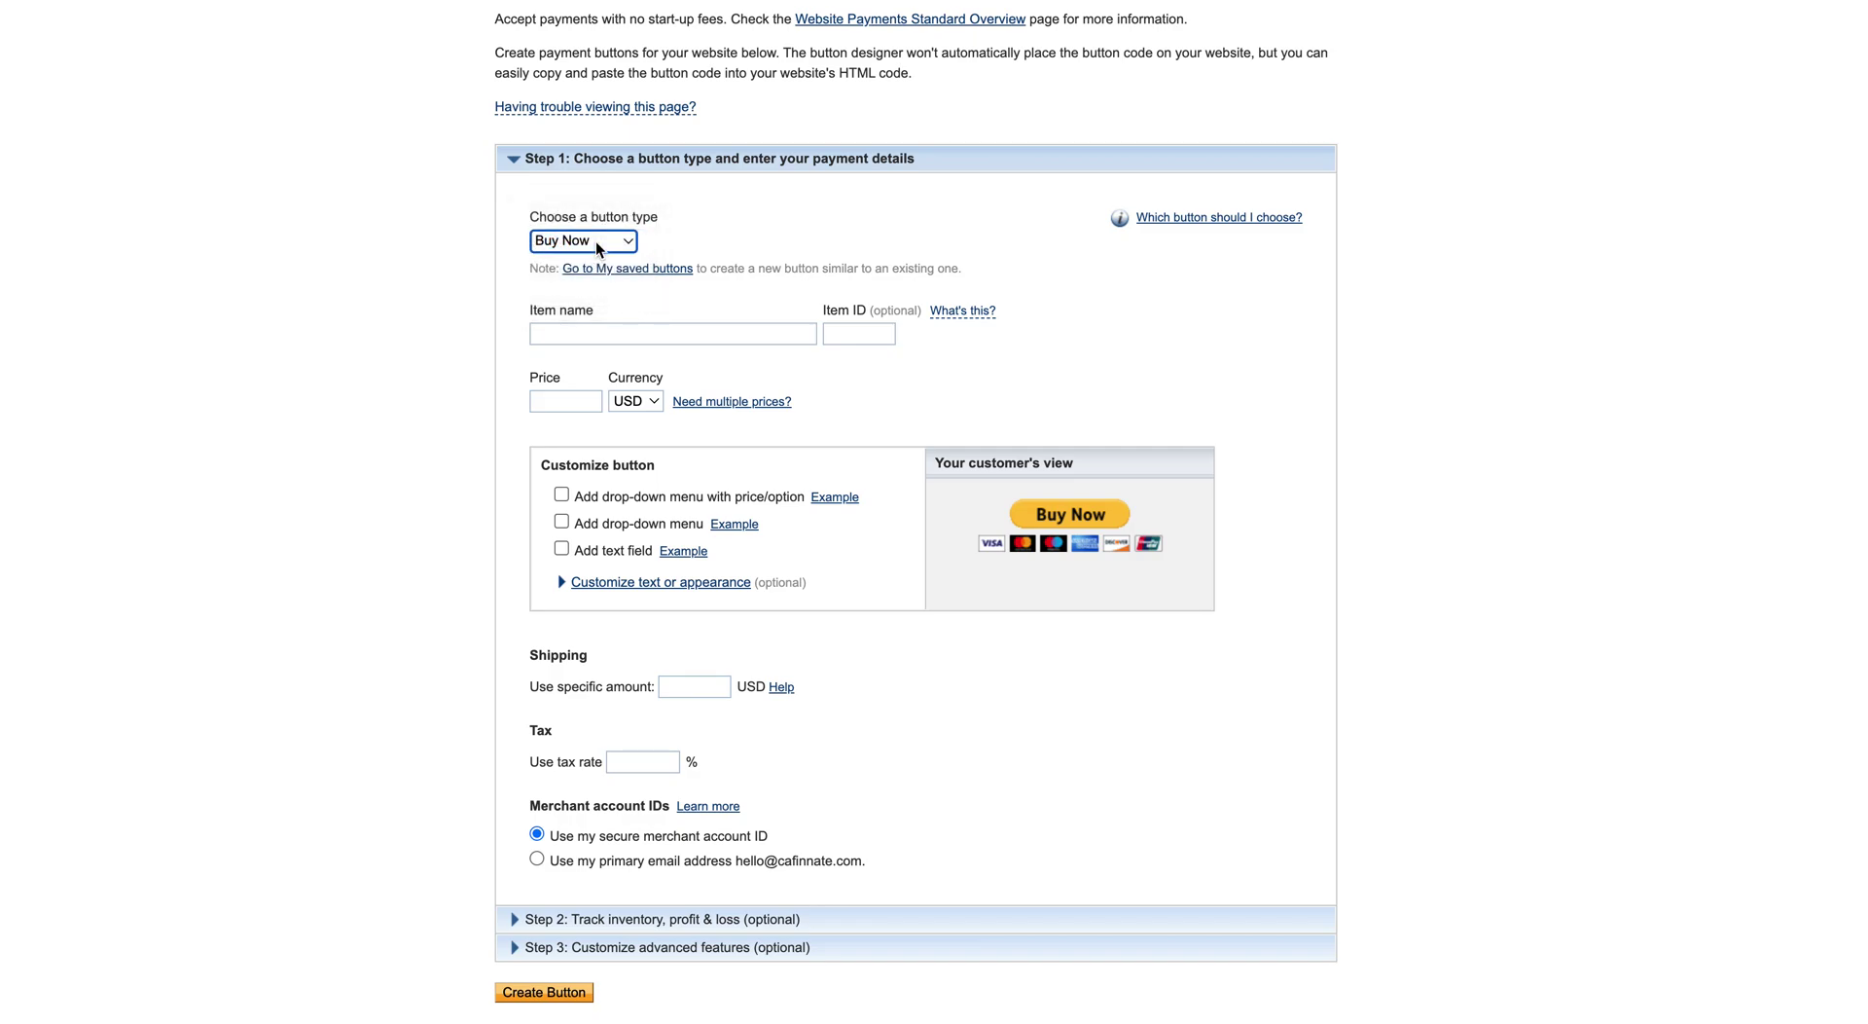
# Enter item name 'Online Consultation' with price 149 and keep USD as the currency
pyautogui.click(574, 335)
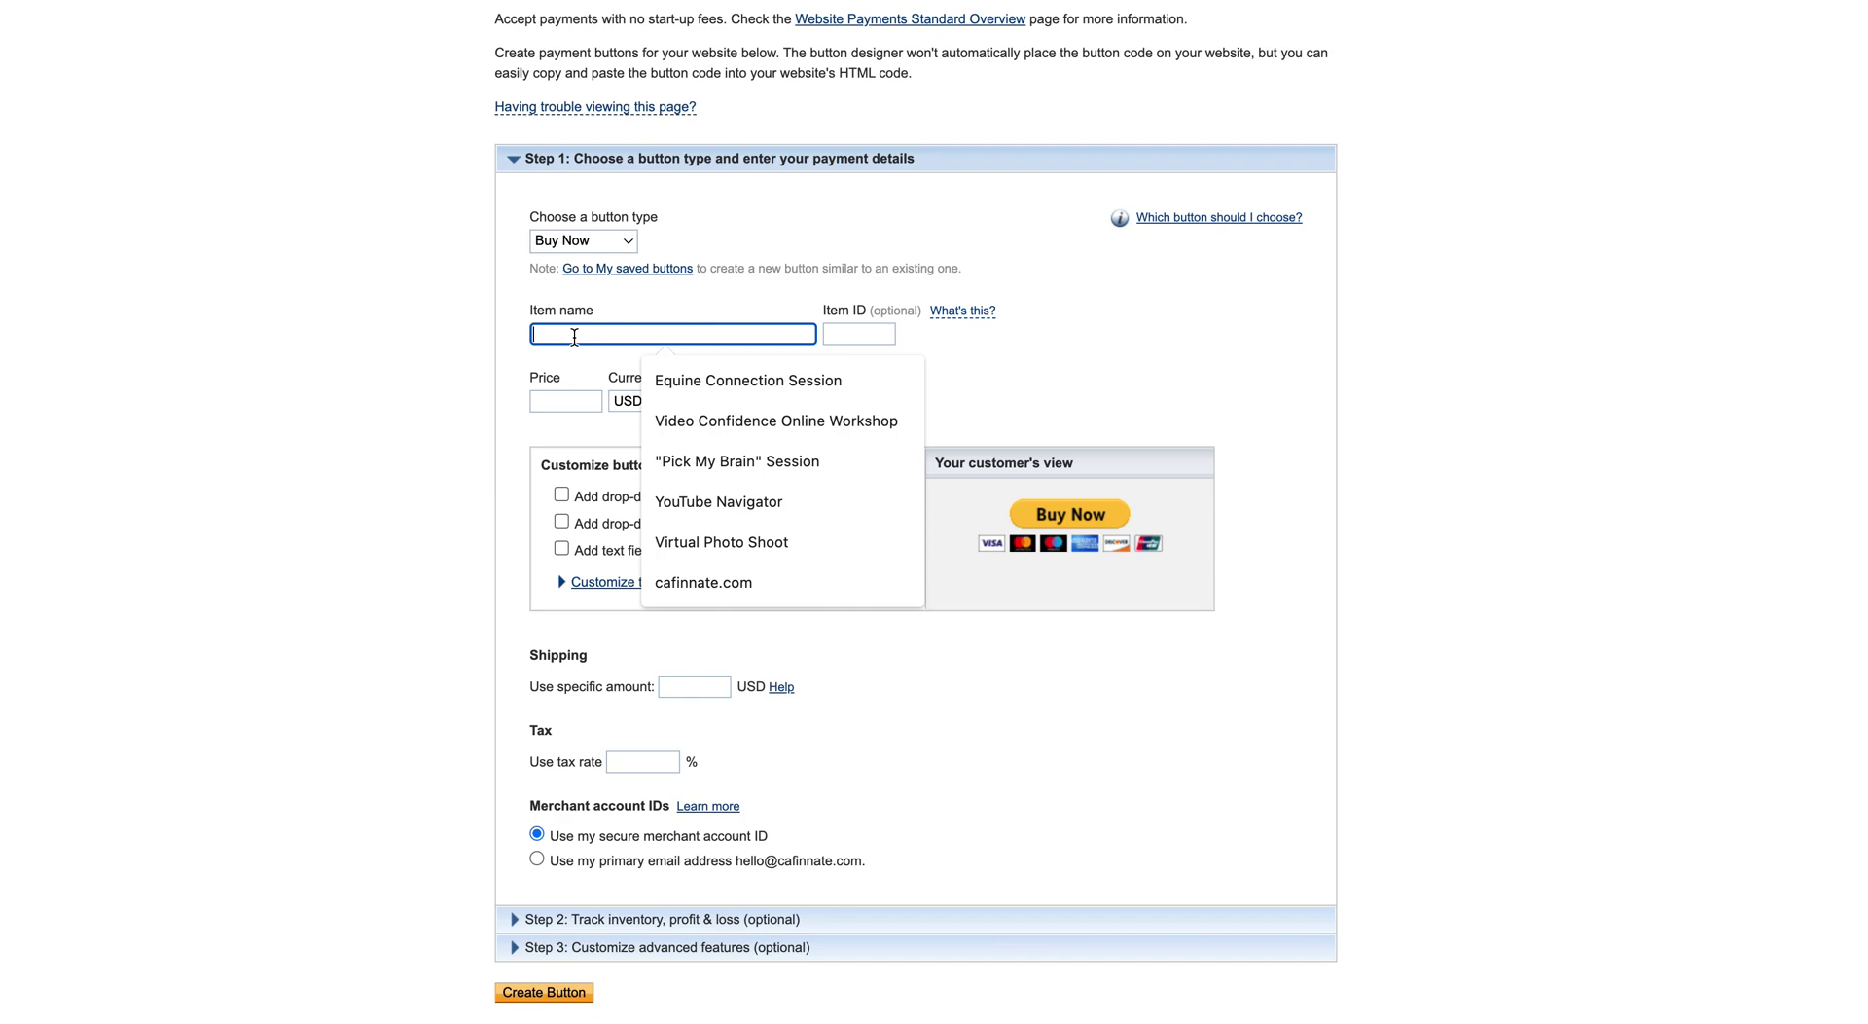
pyautogui.write('Onl')
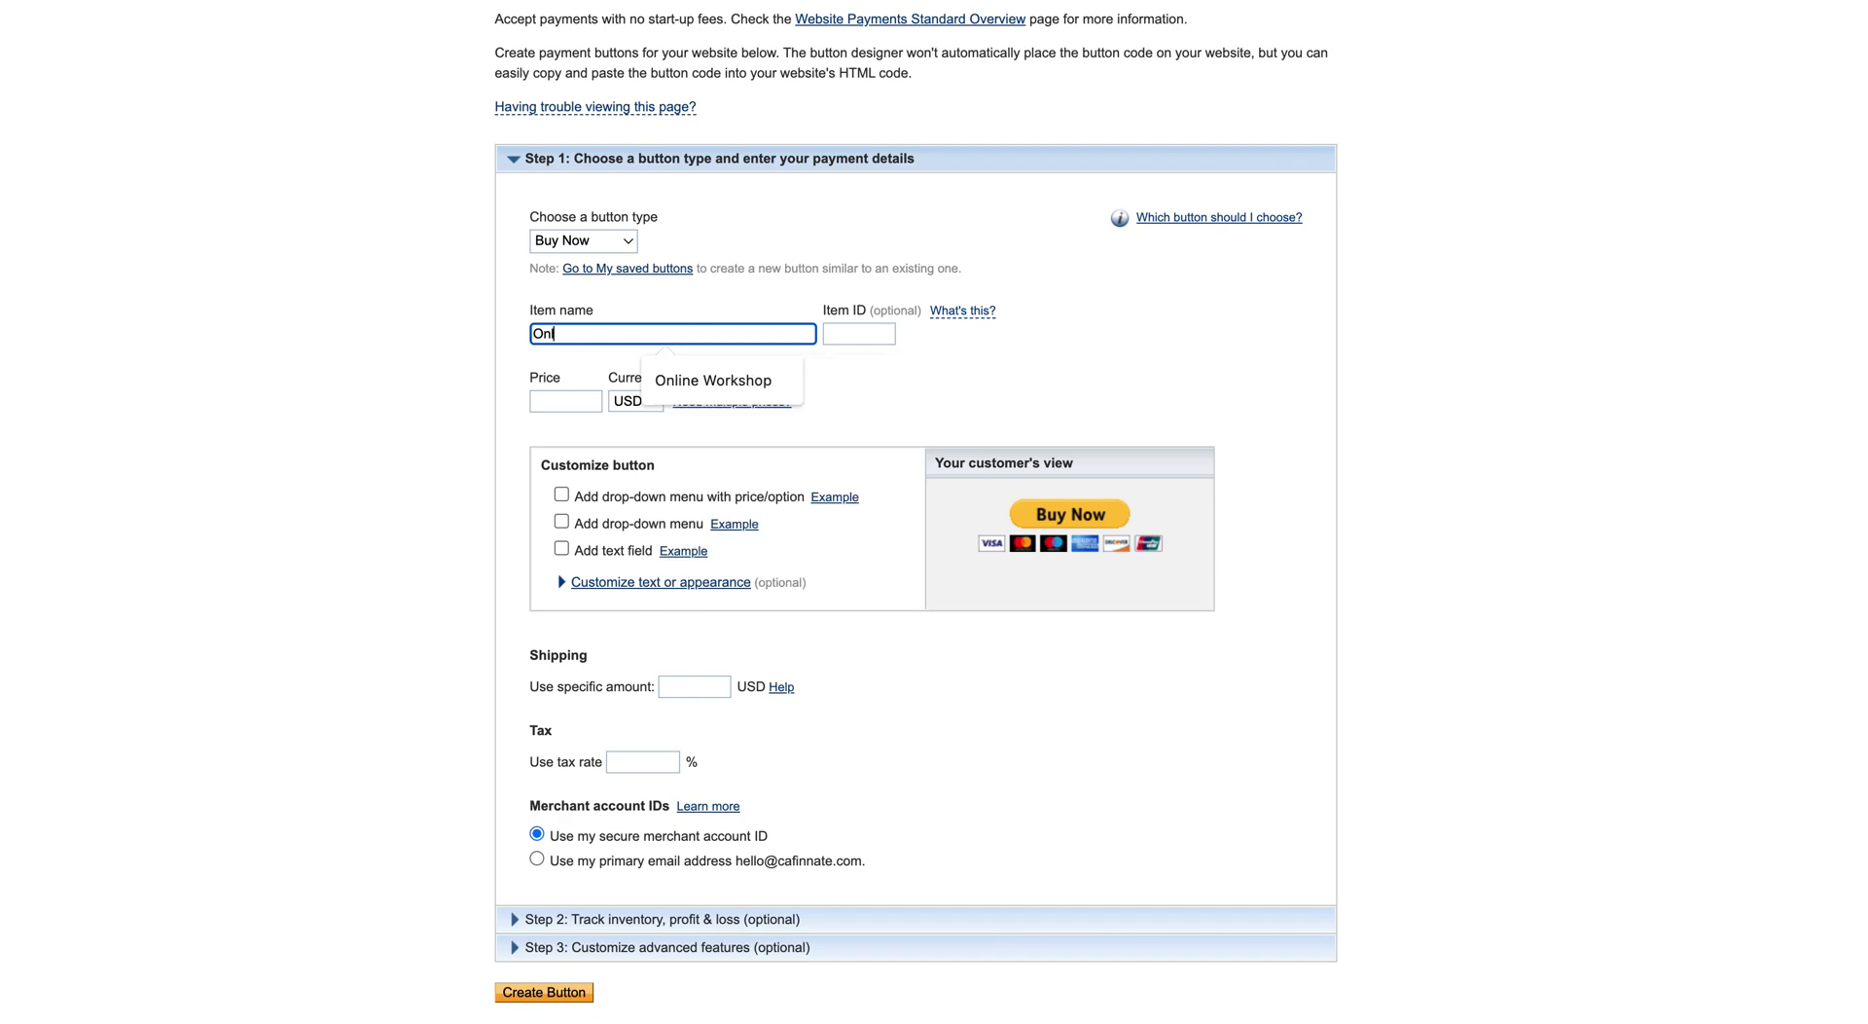
pyautogui.write('ine Consultation')
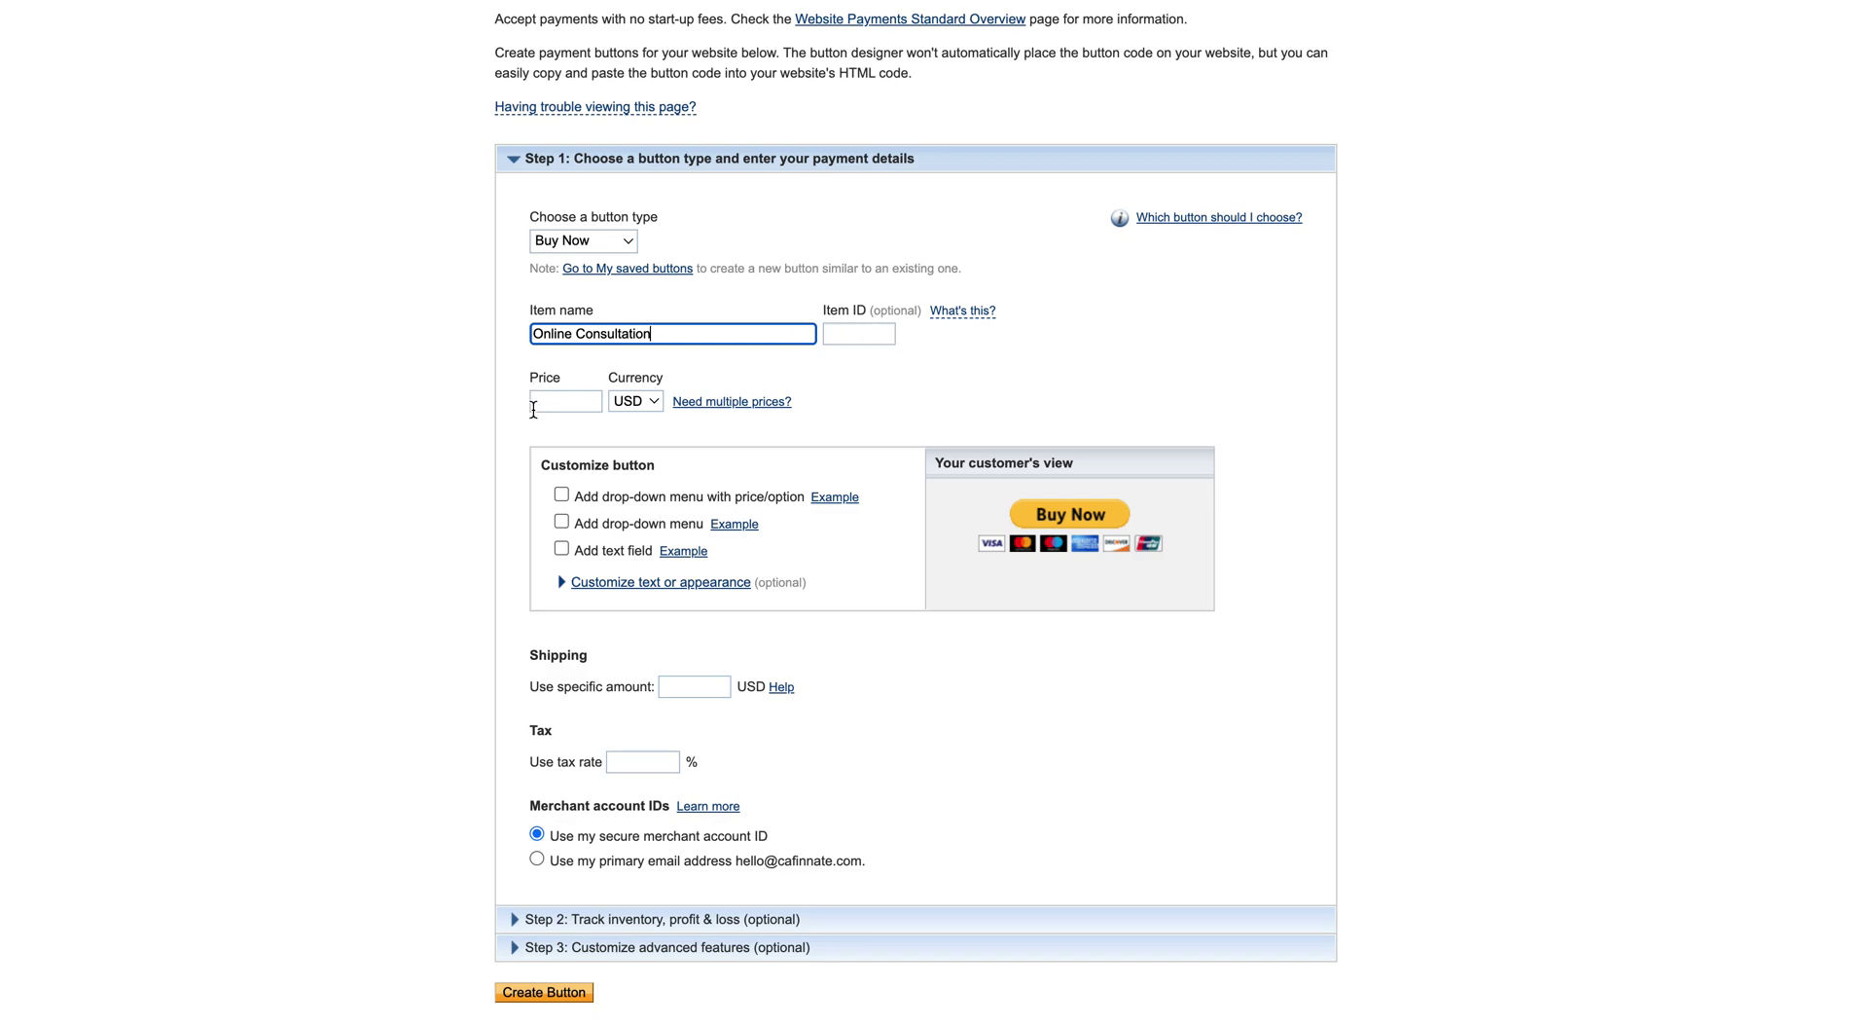
pyautogui.click(570, 402)
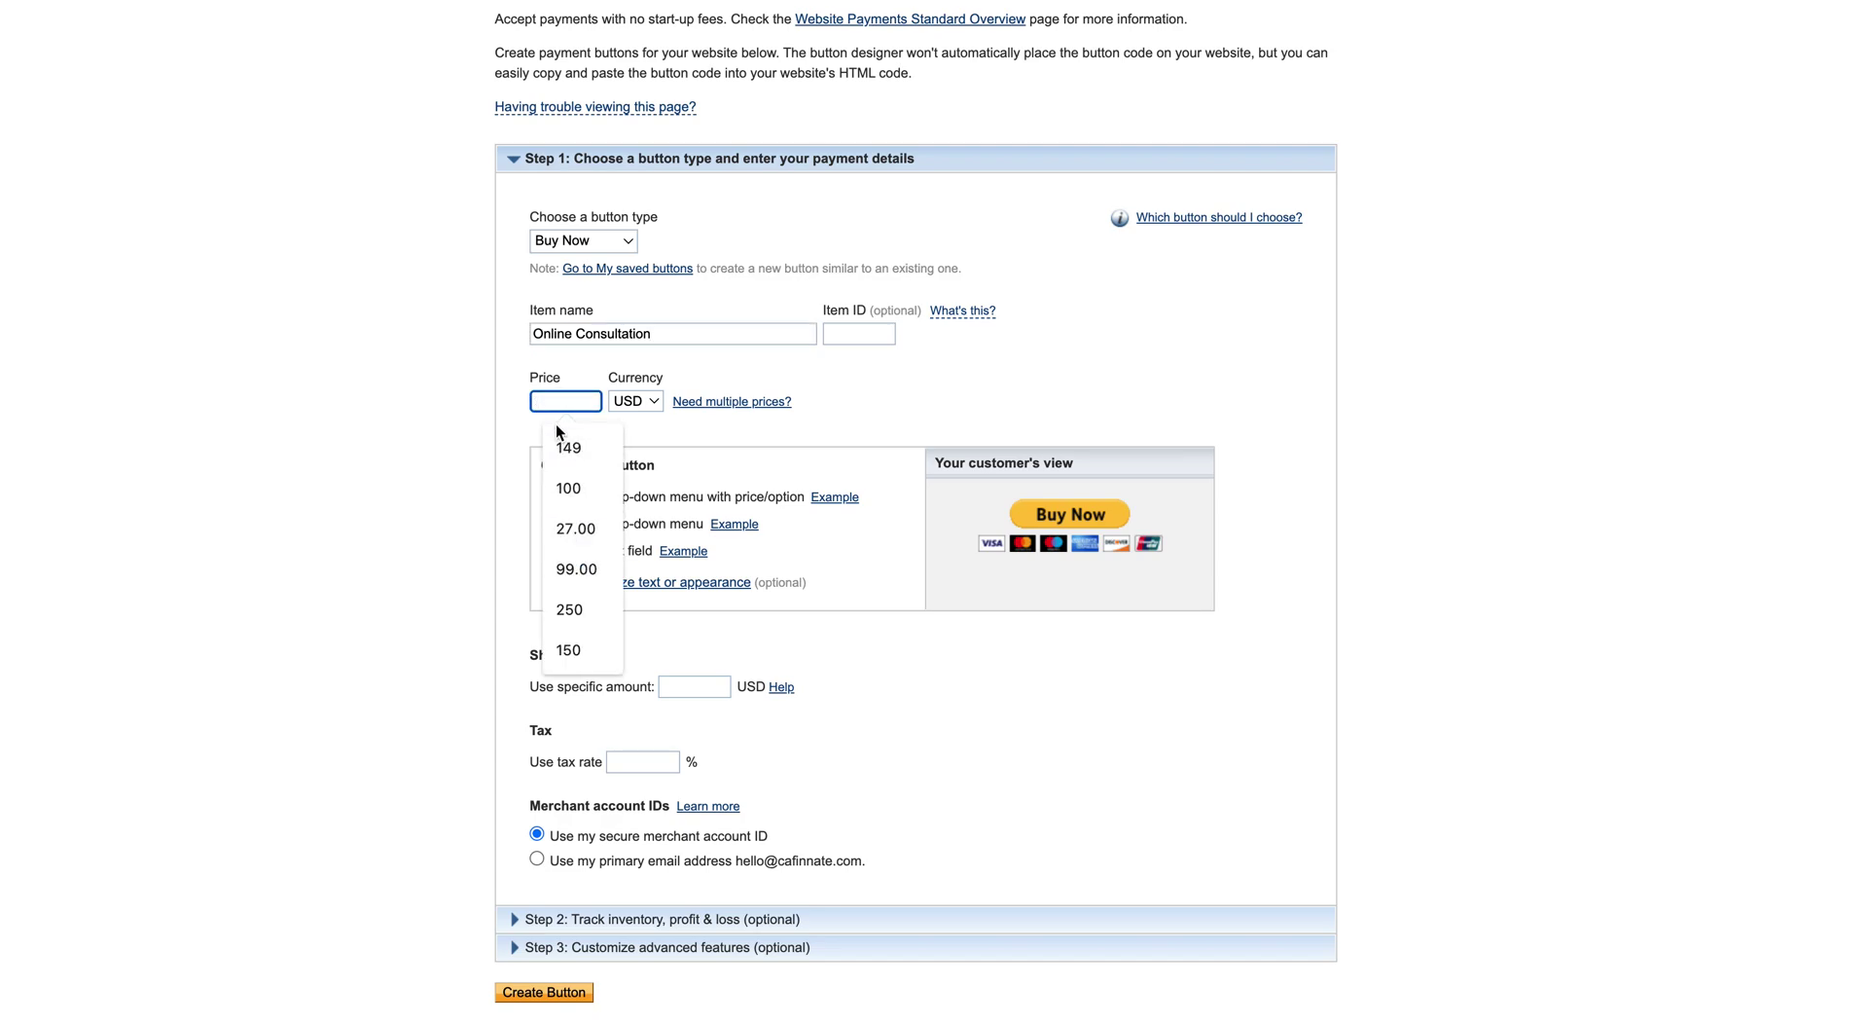
pyautogui.click(564, 447)
pyautogui.click(644, 403)
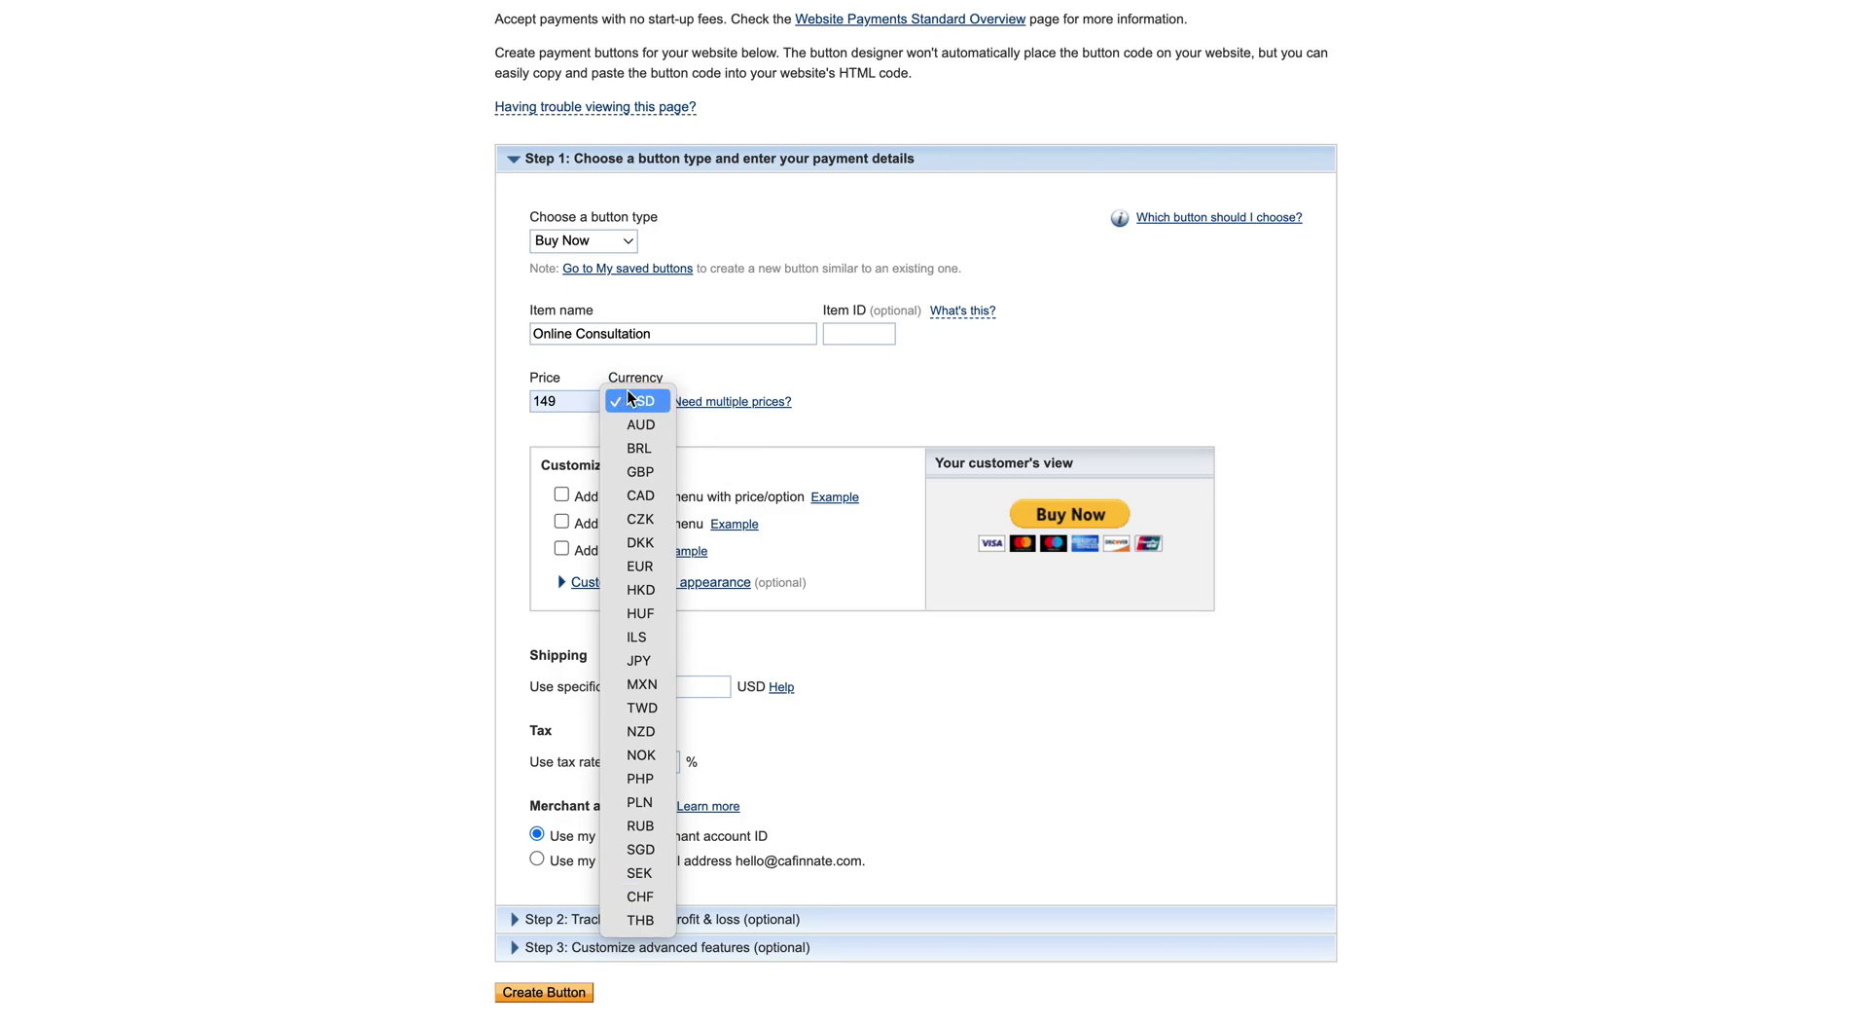
pyautogui.click(1036, 387)
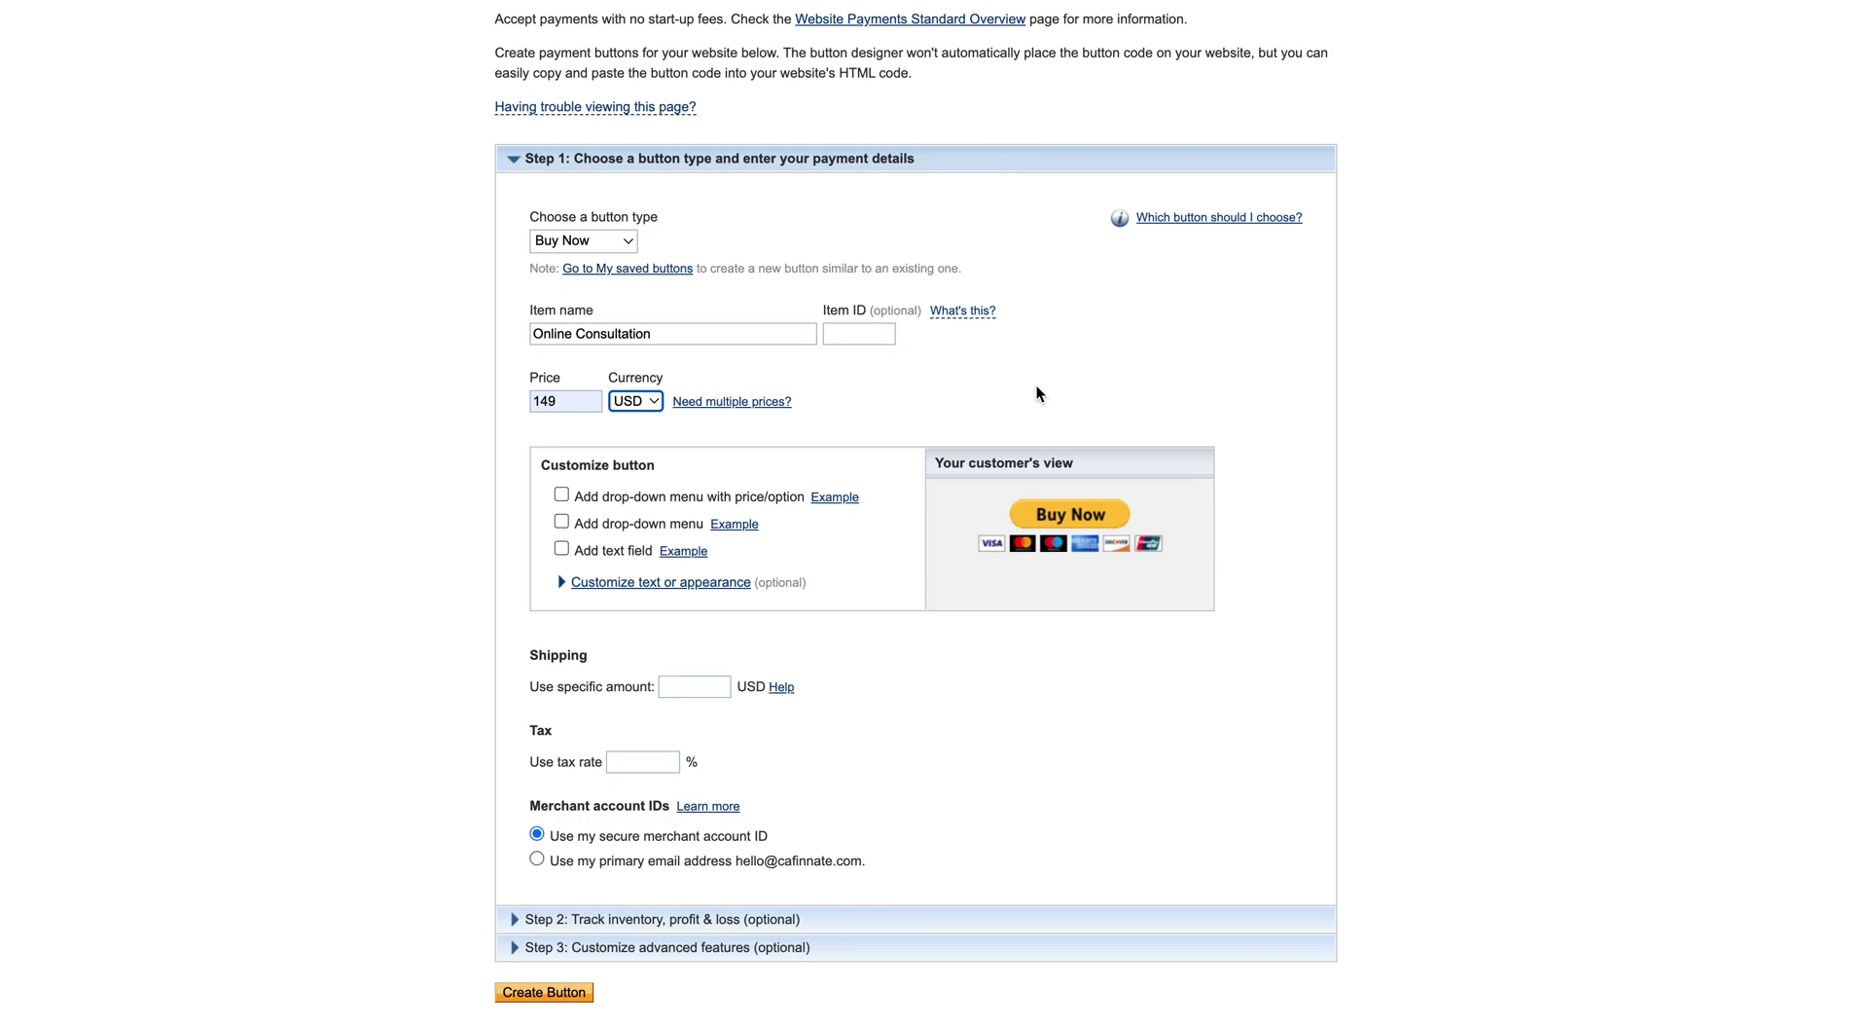
# Add a price/option drop-down and preview its Option 1, Option 2 and Option 3 placeholders
pyautogui.scroll(-2, 750, 591)
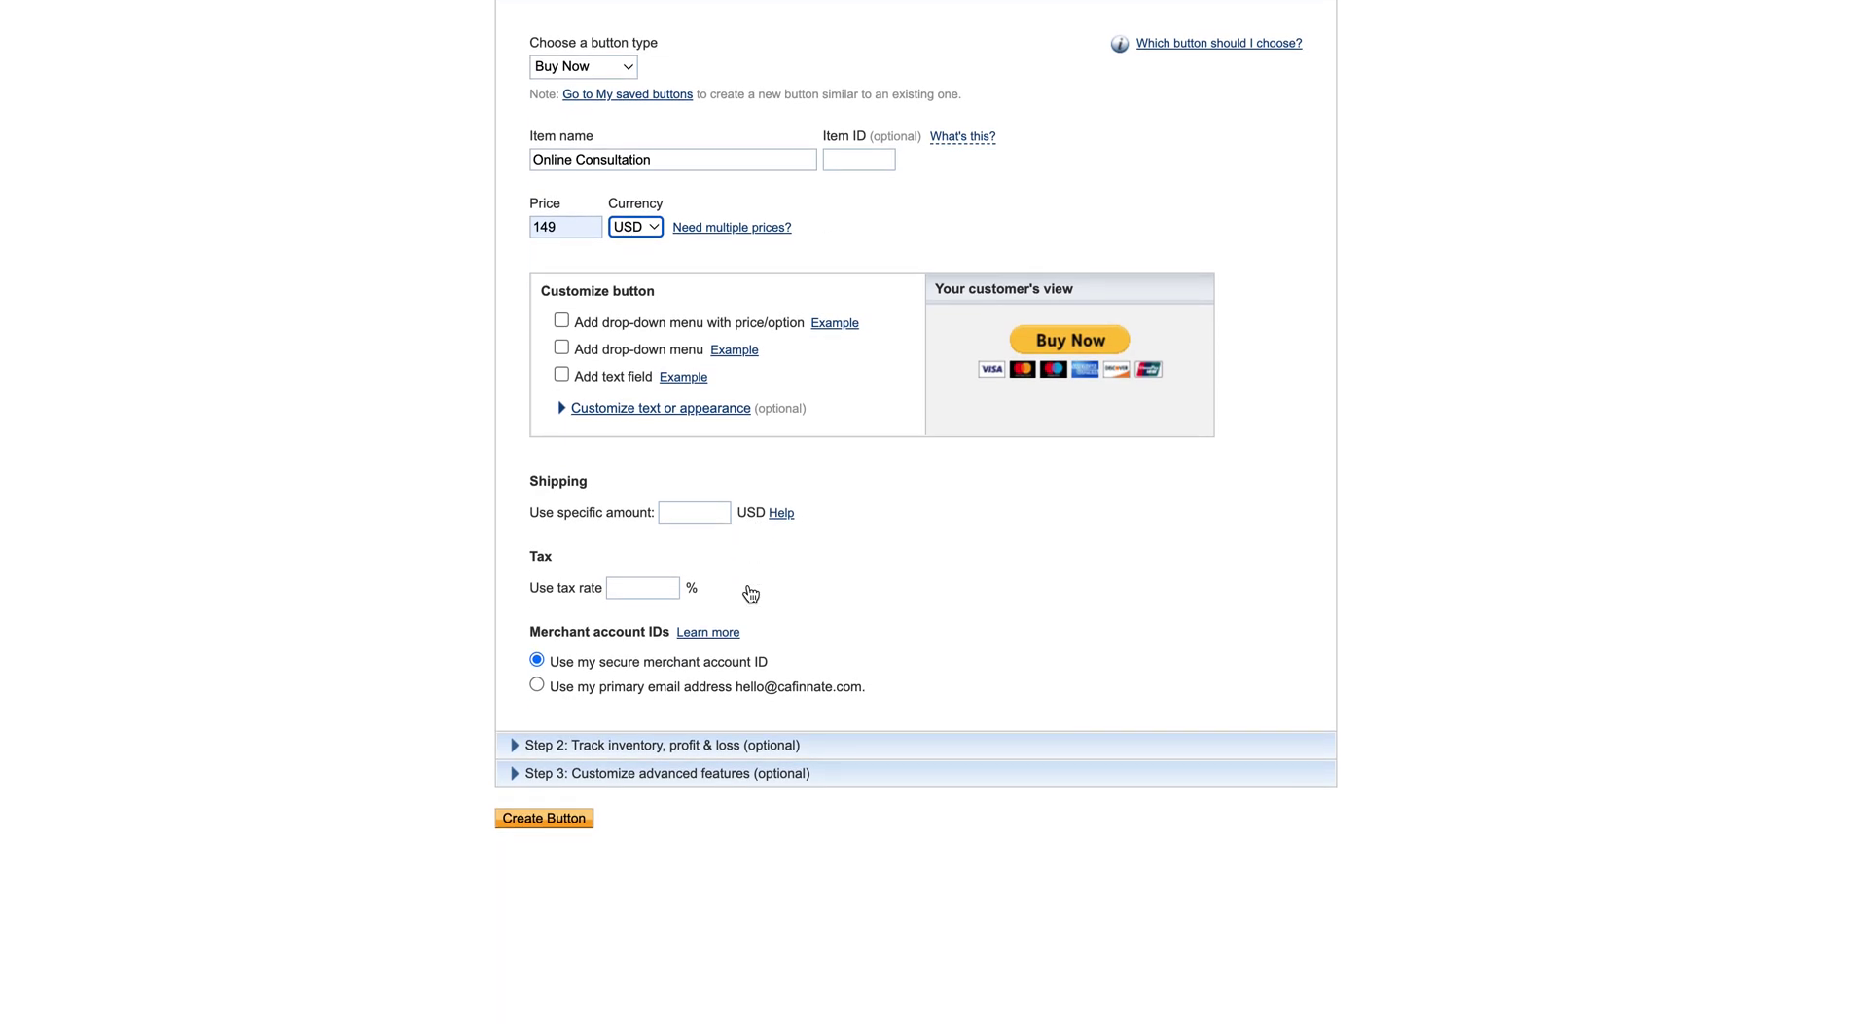
pyautogui.click(562, 321)
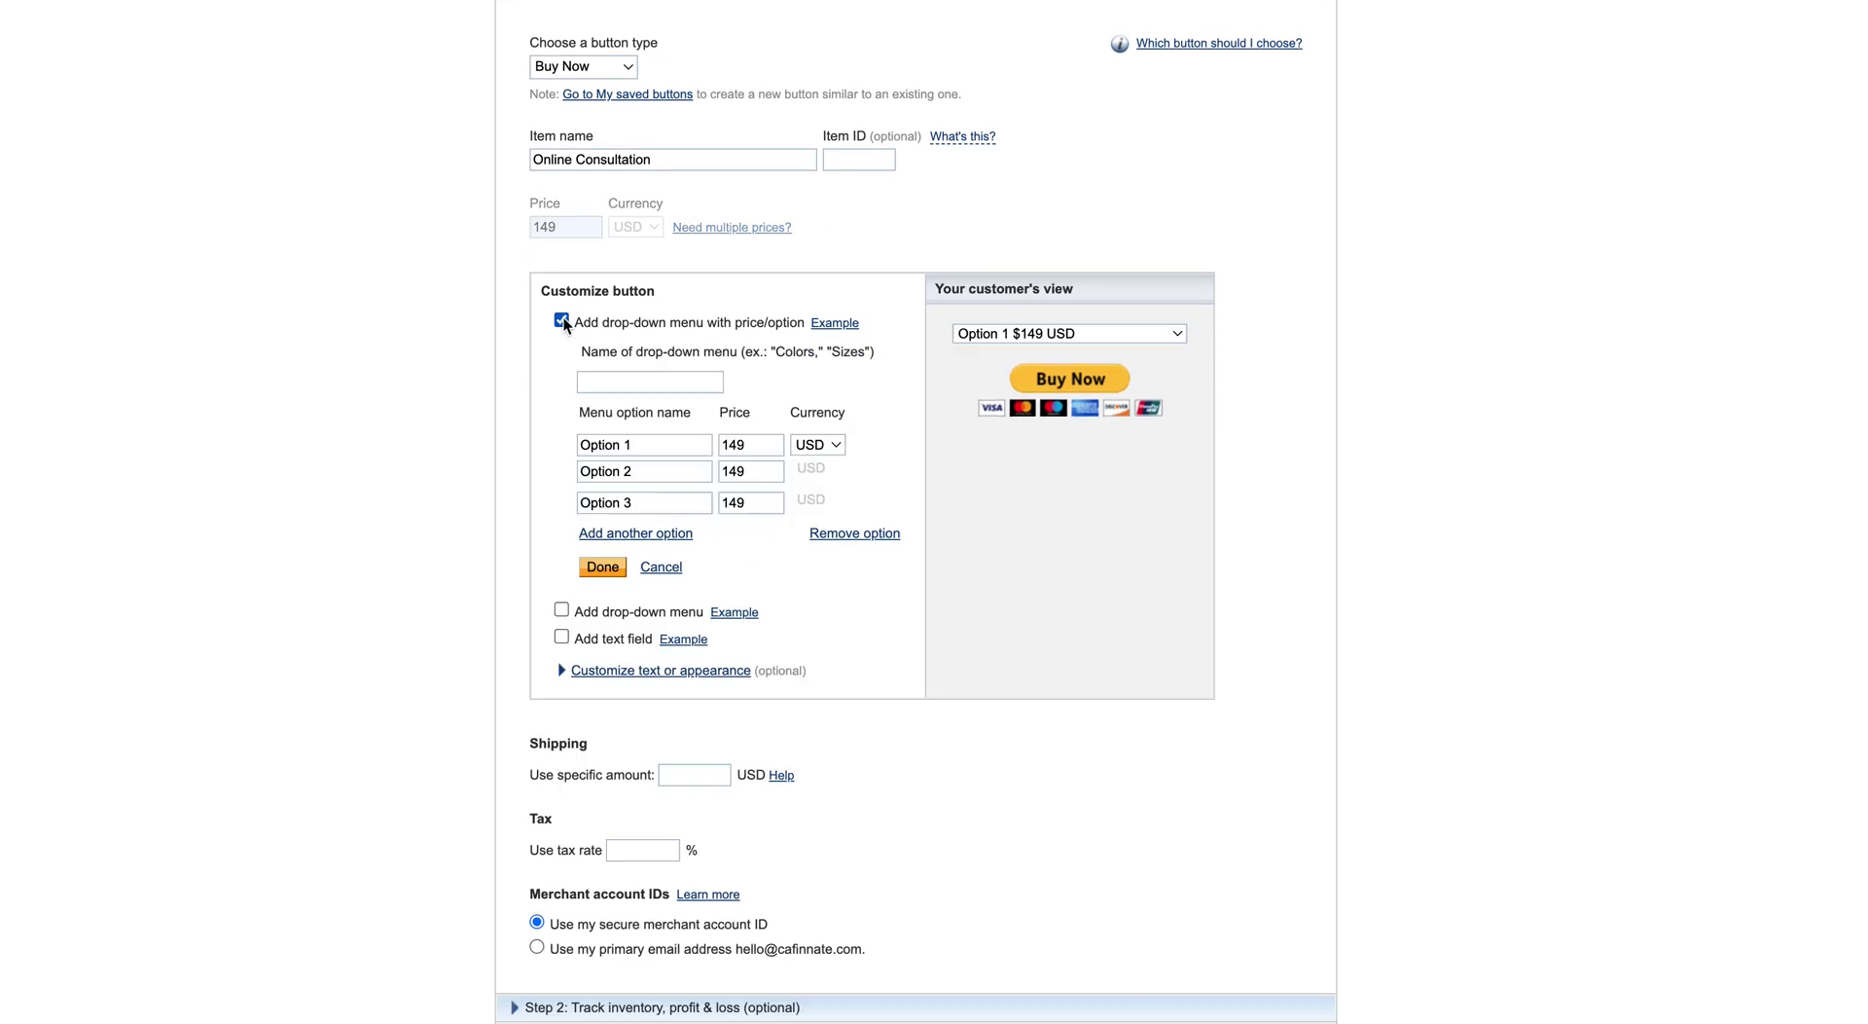
pyautogui.click(647, 474)
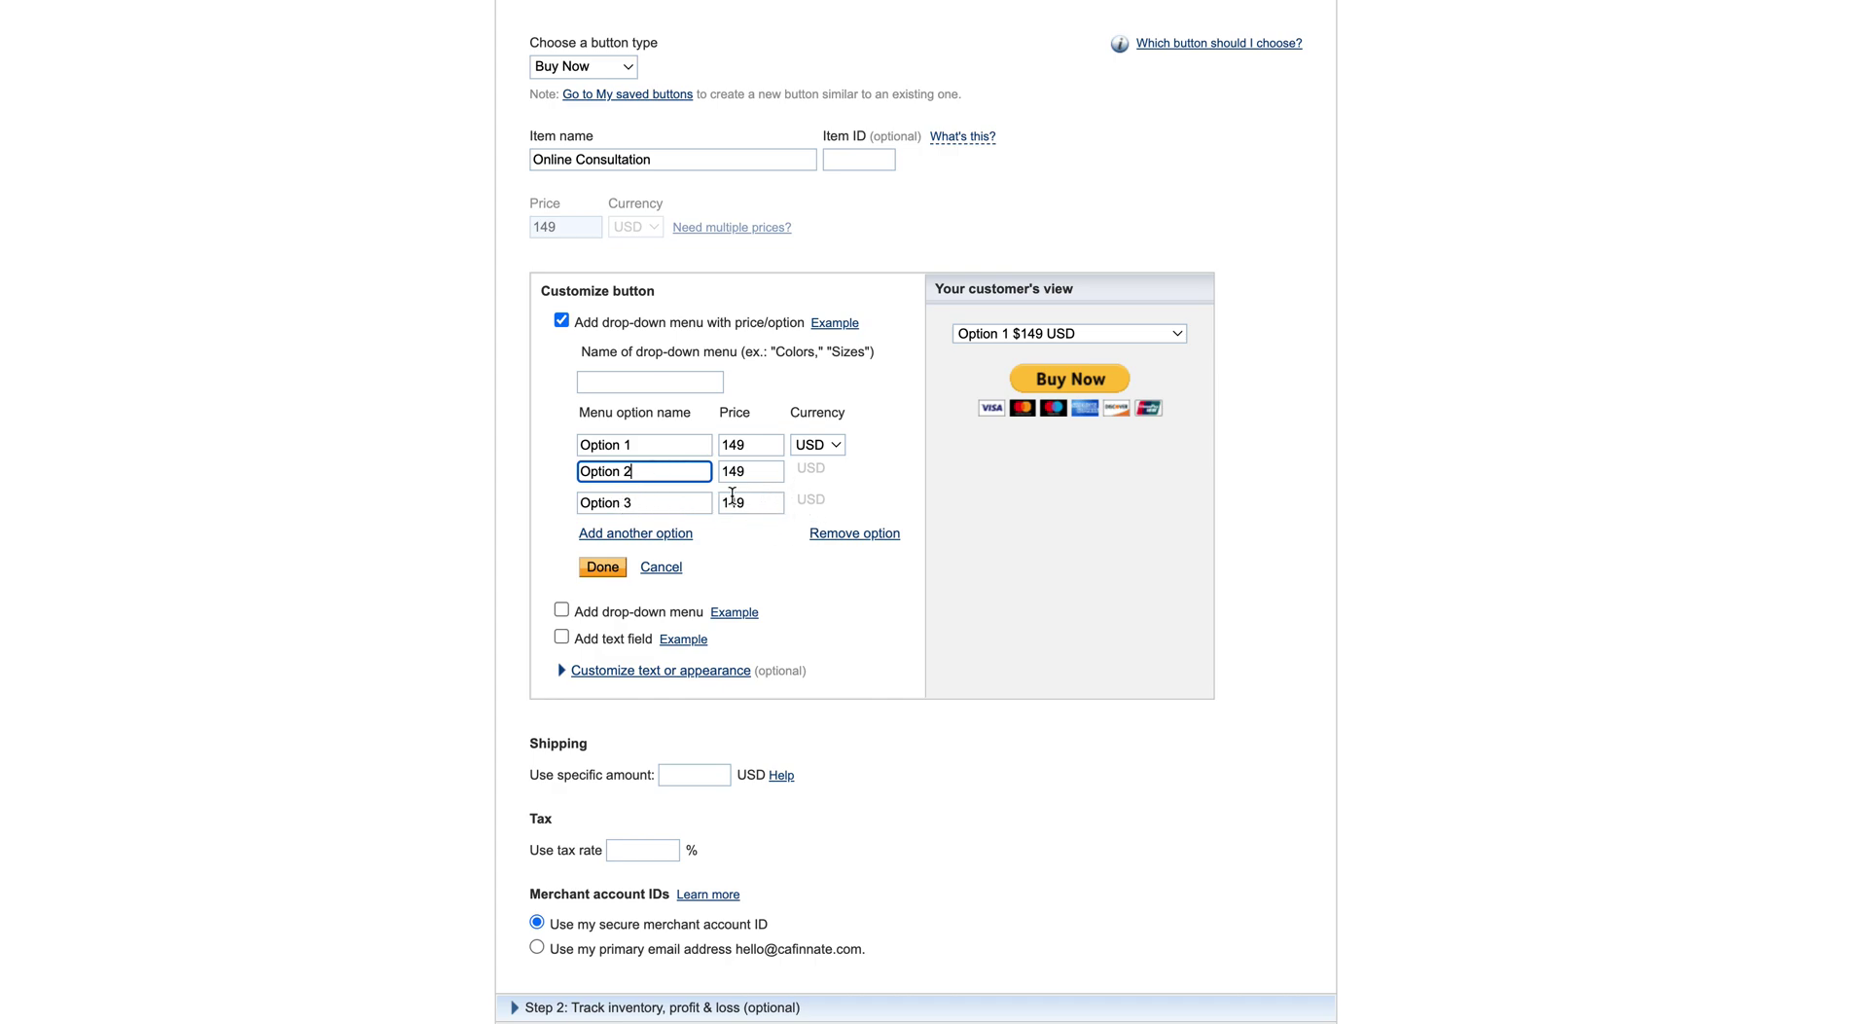
pyautogui.click(1181, 336)
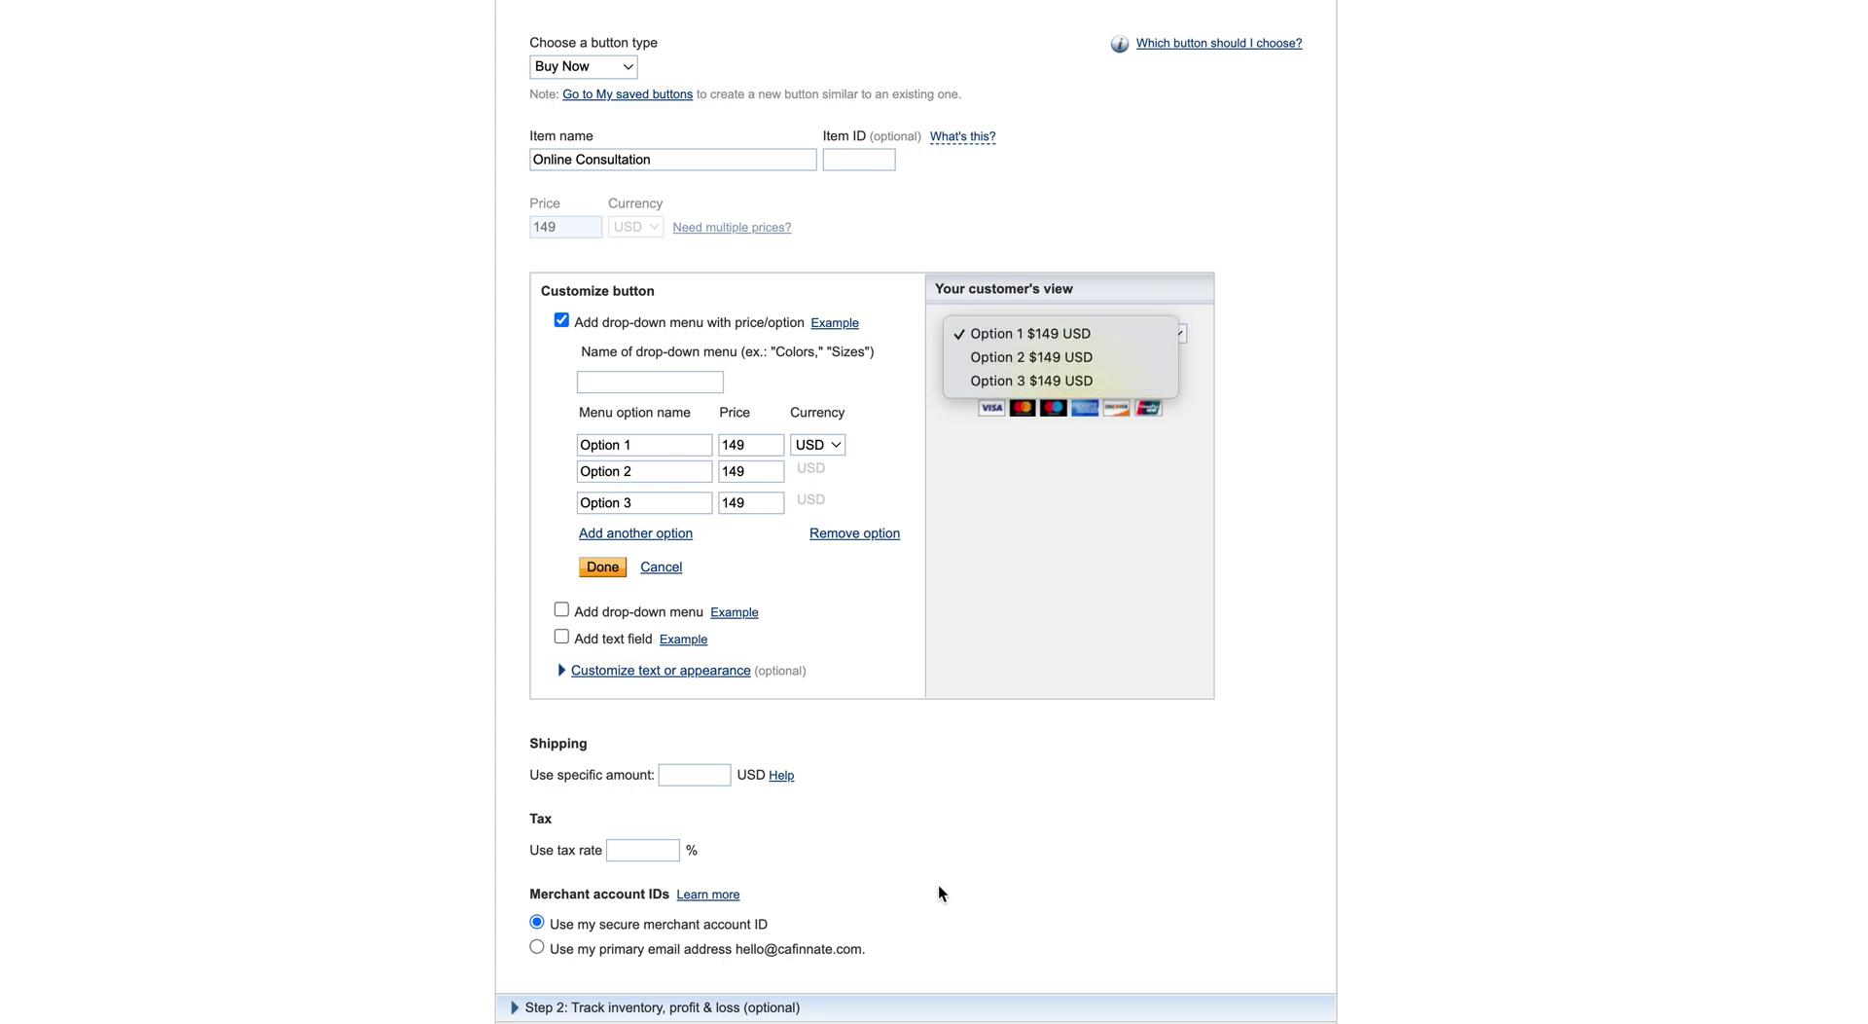
pyautogui.click(561, 323)
# Swap to a plain drop-down menu, preview it, and go through the Option 1–3 name fields
pyautogui.click(560, 325)
pyautogui.click(561, 348)
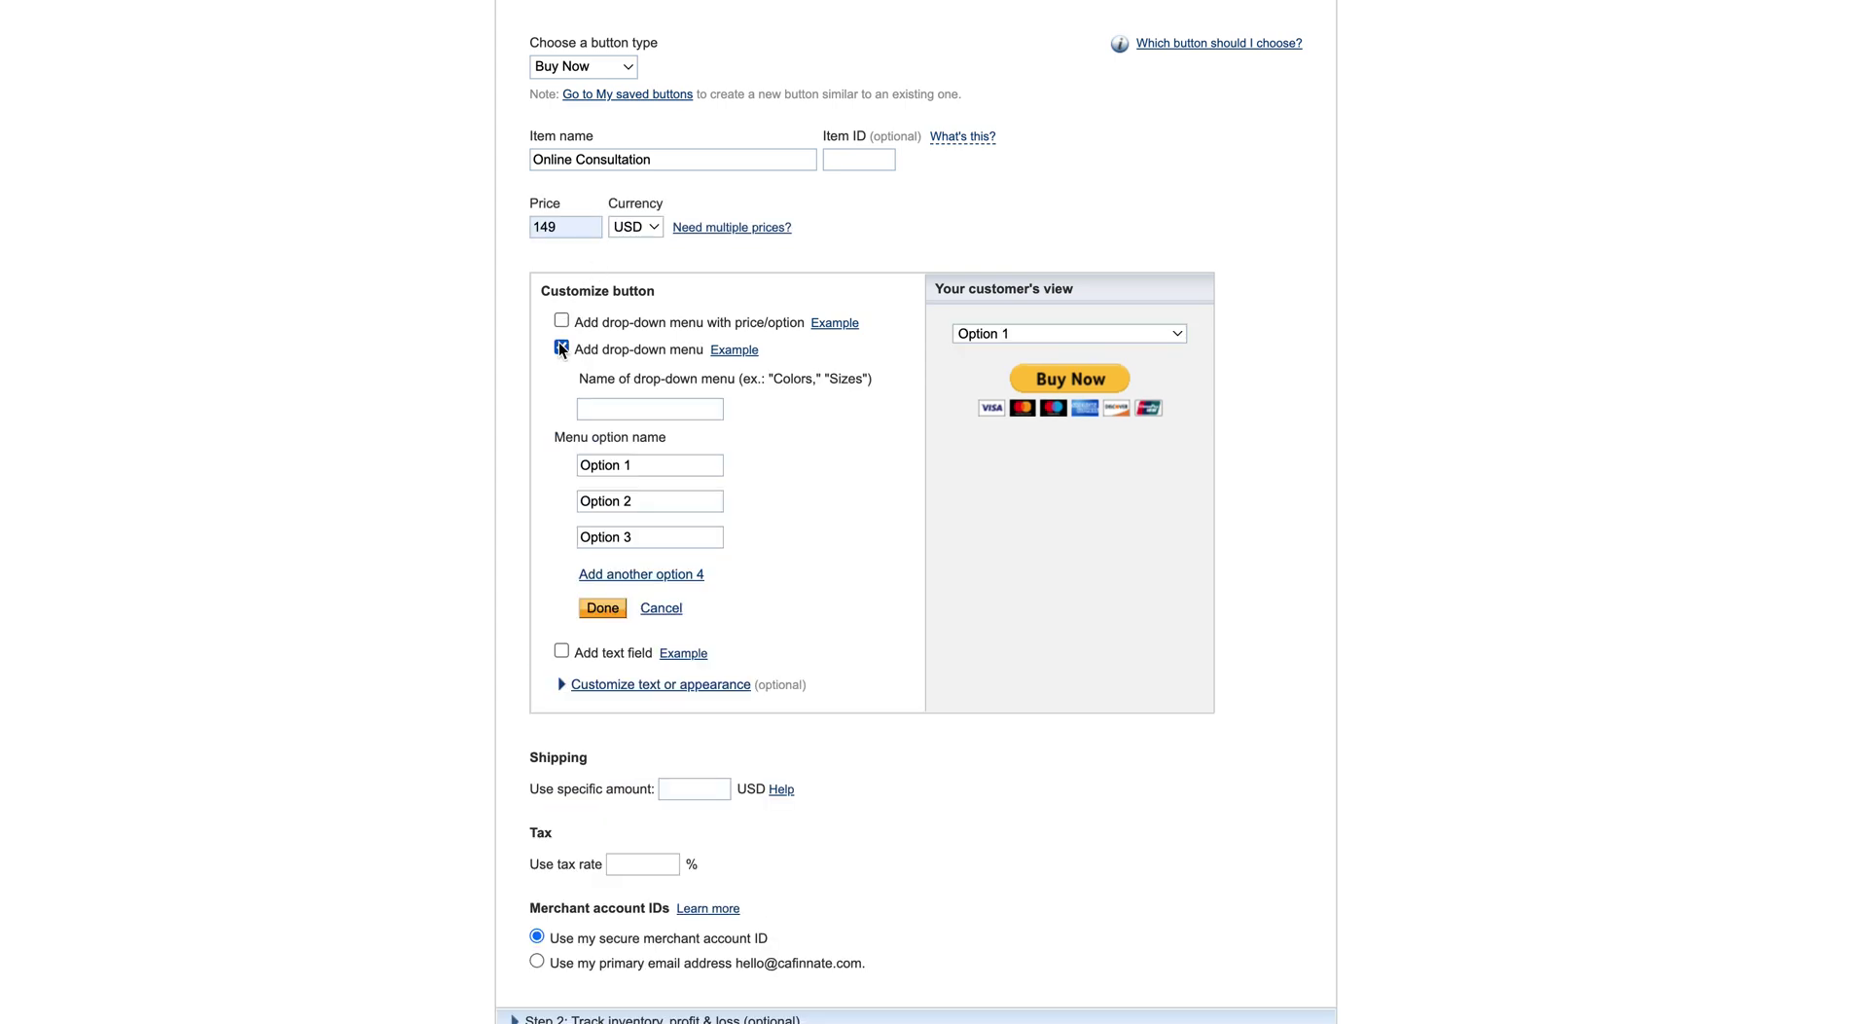
pyautogui.click(1176, 334)
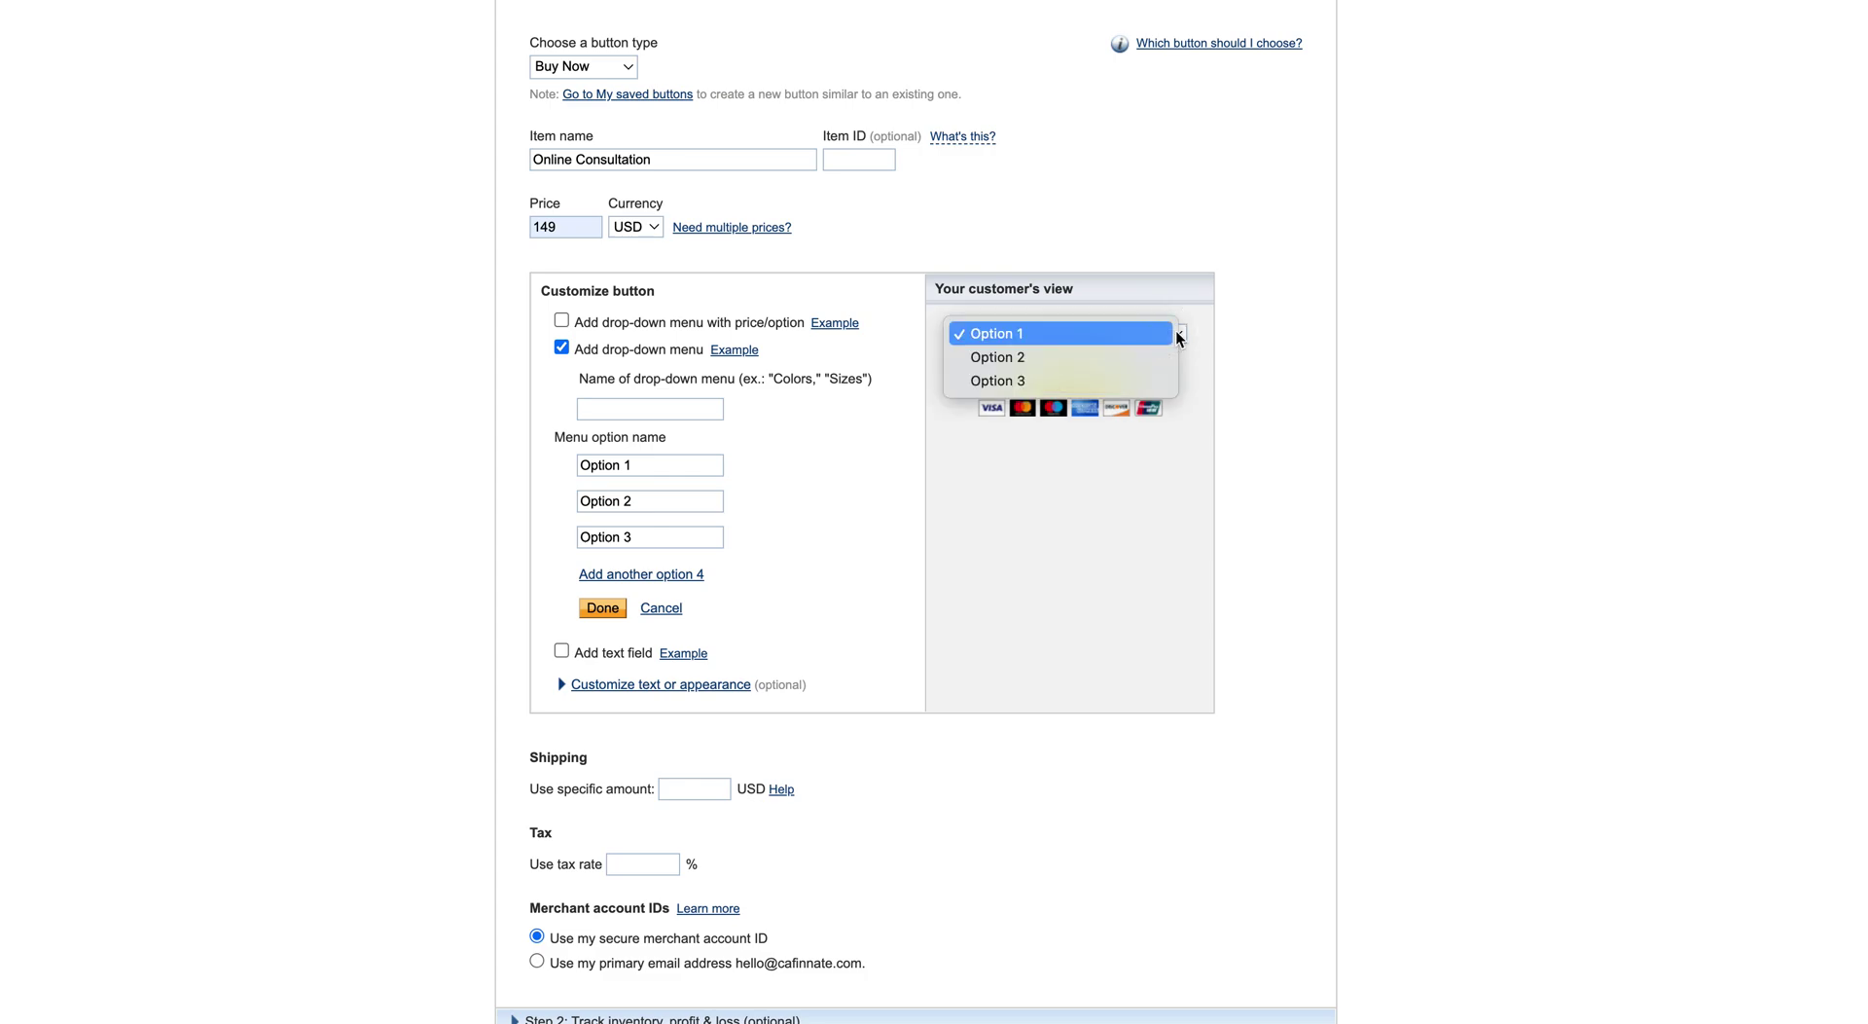
pyautogui.click(1177, 334)
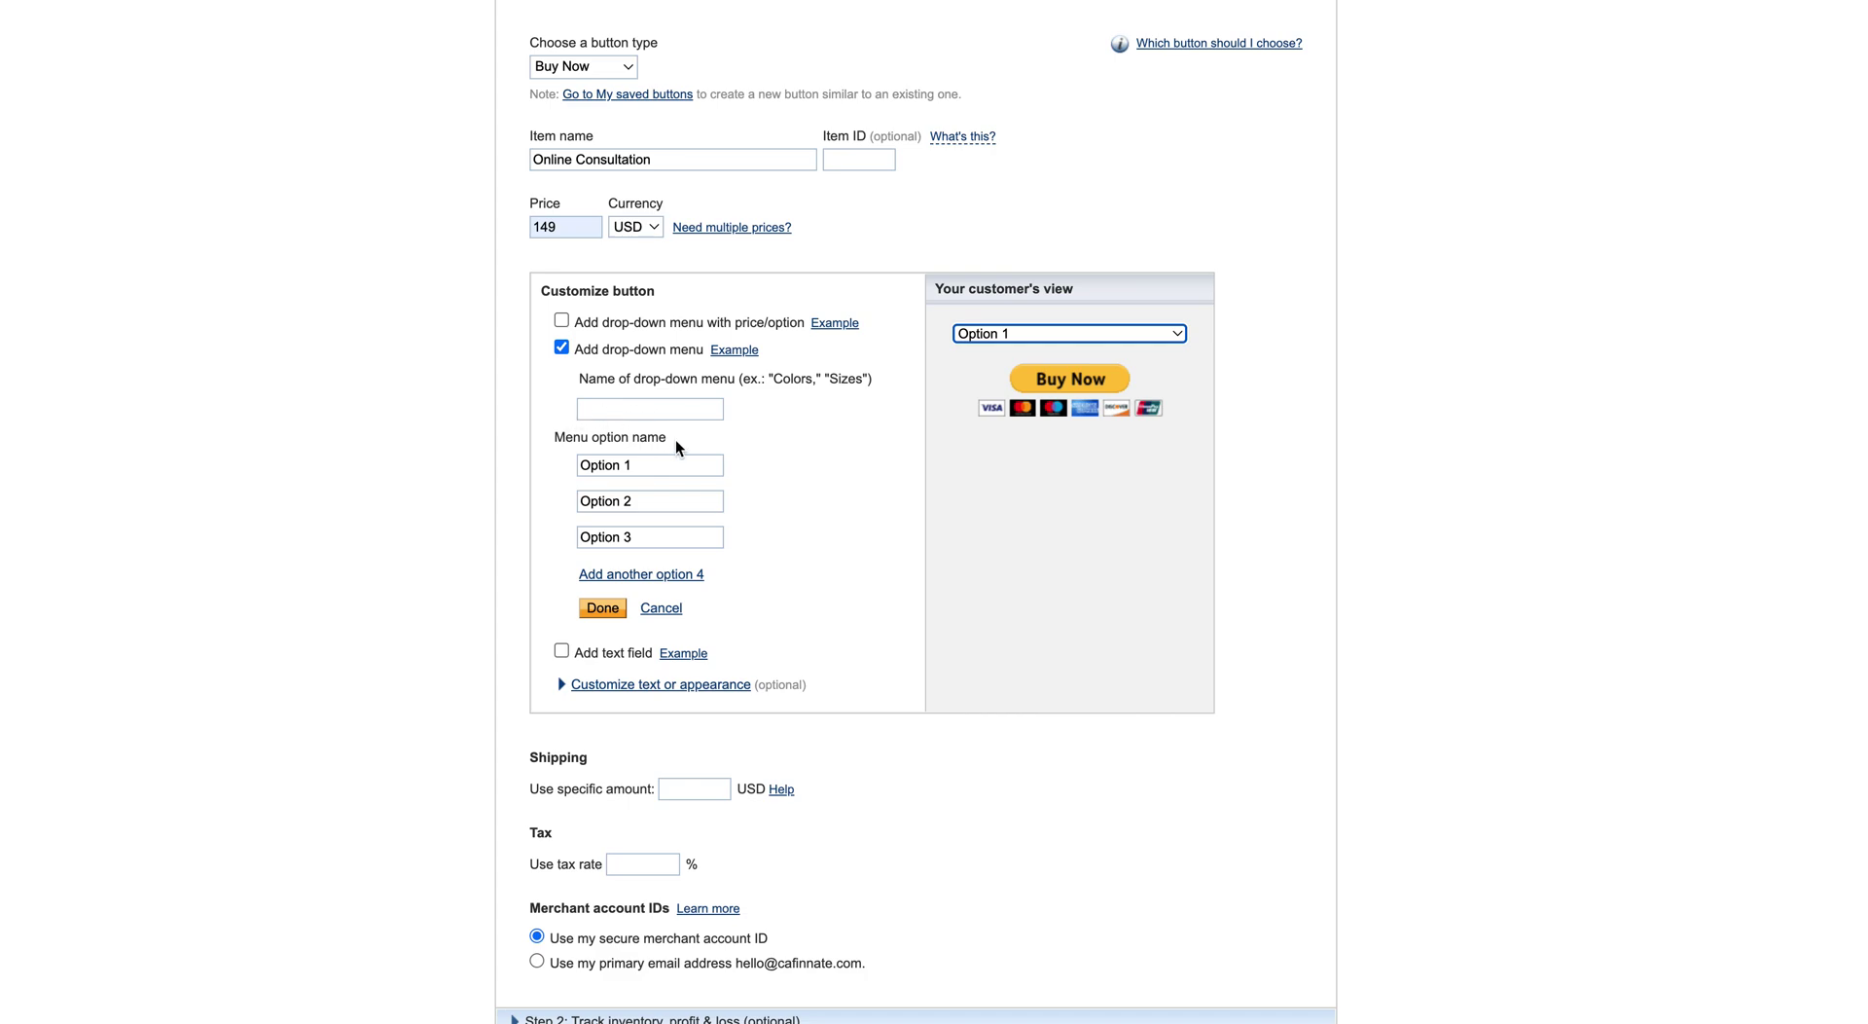
pyautogui.click(641, 464)
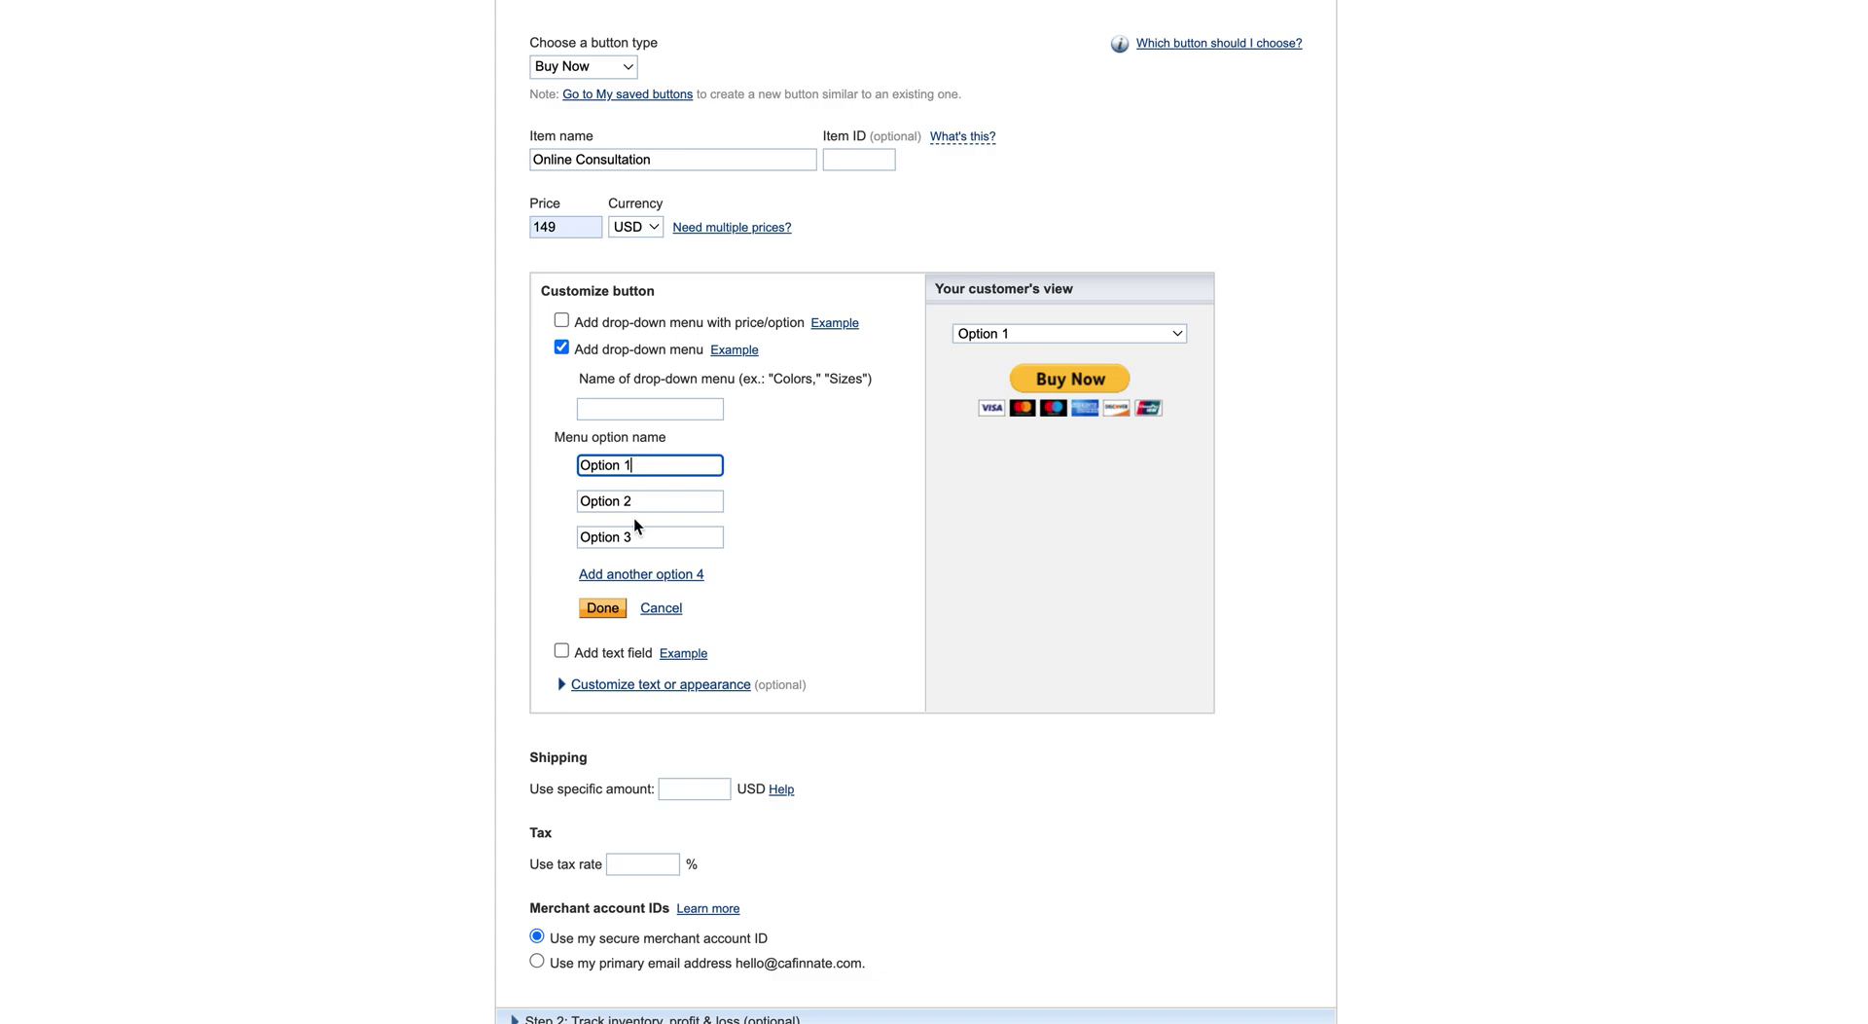
pyautogui.click(632, 495)
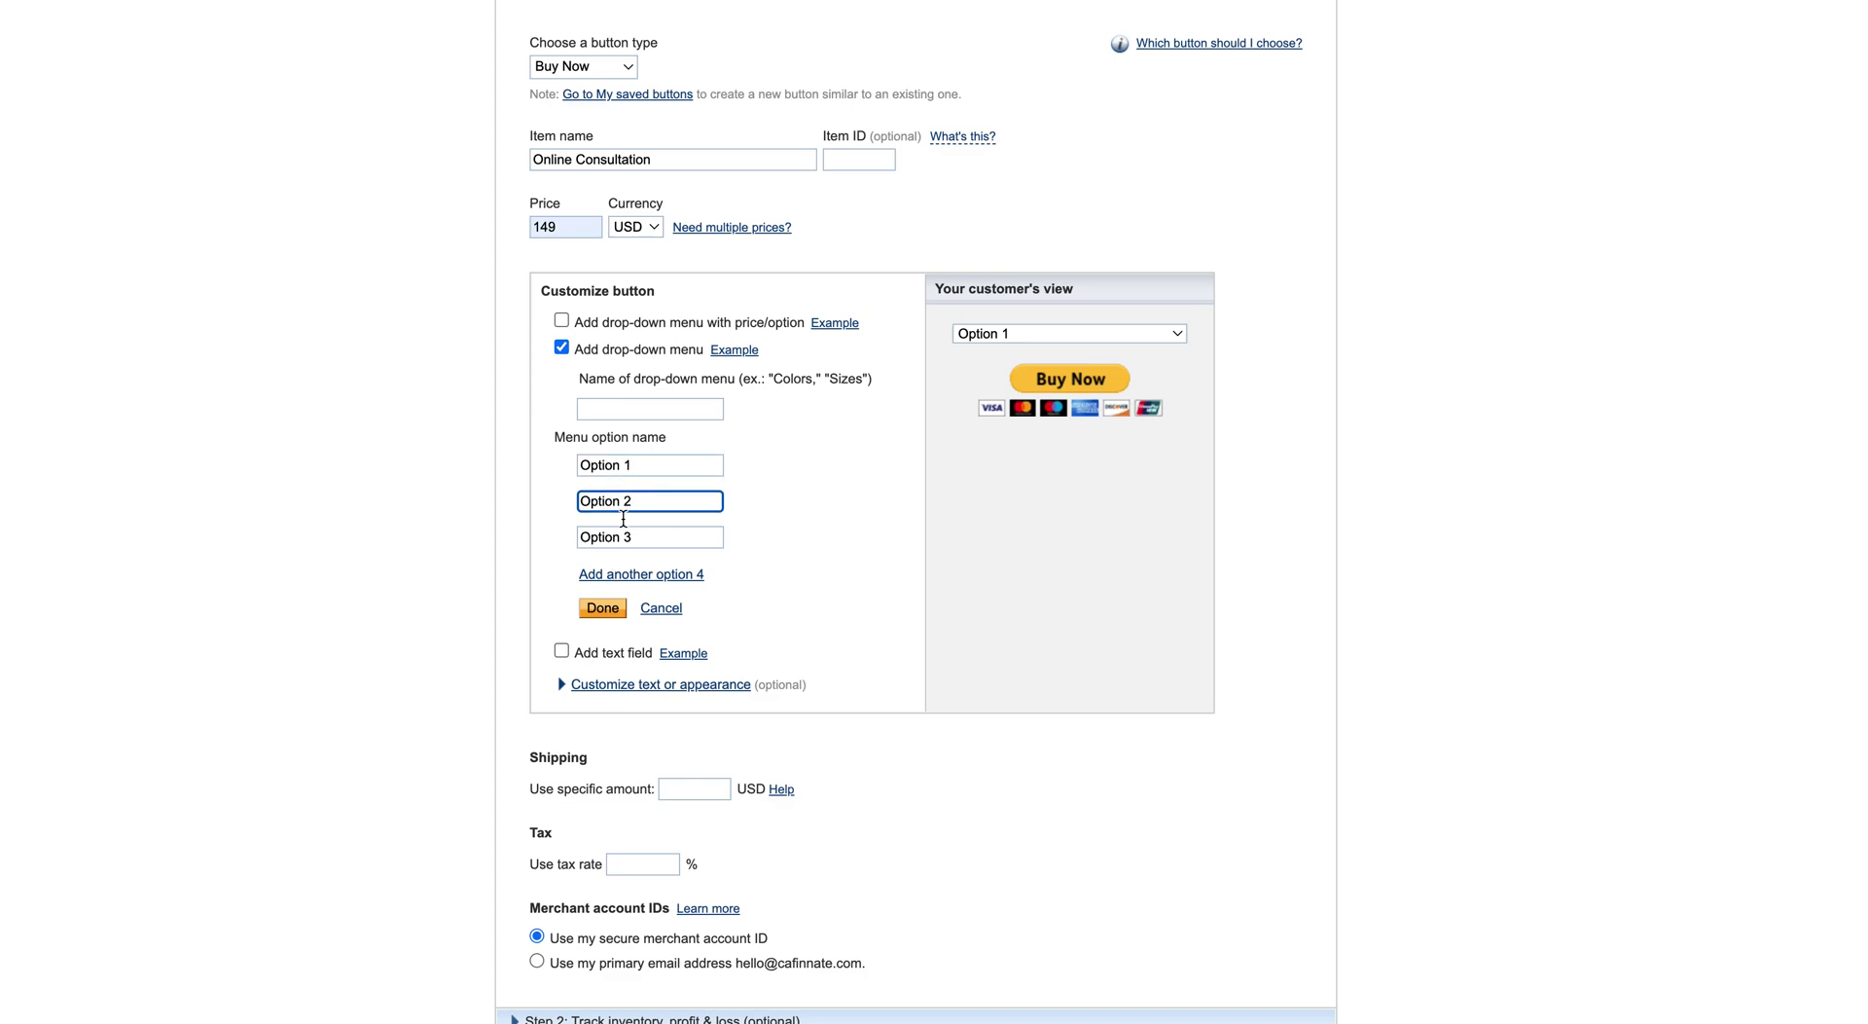
pyautogui.click(626, 535)
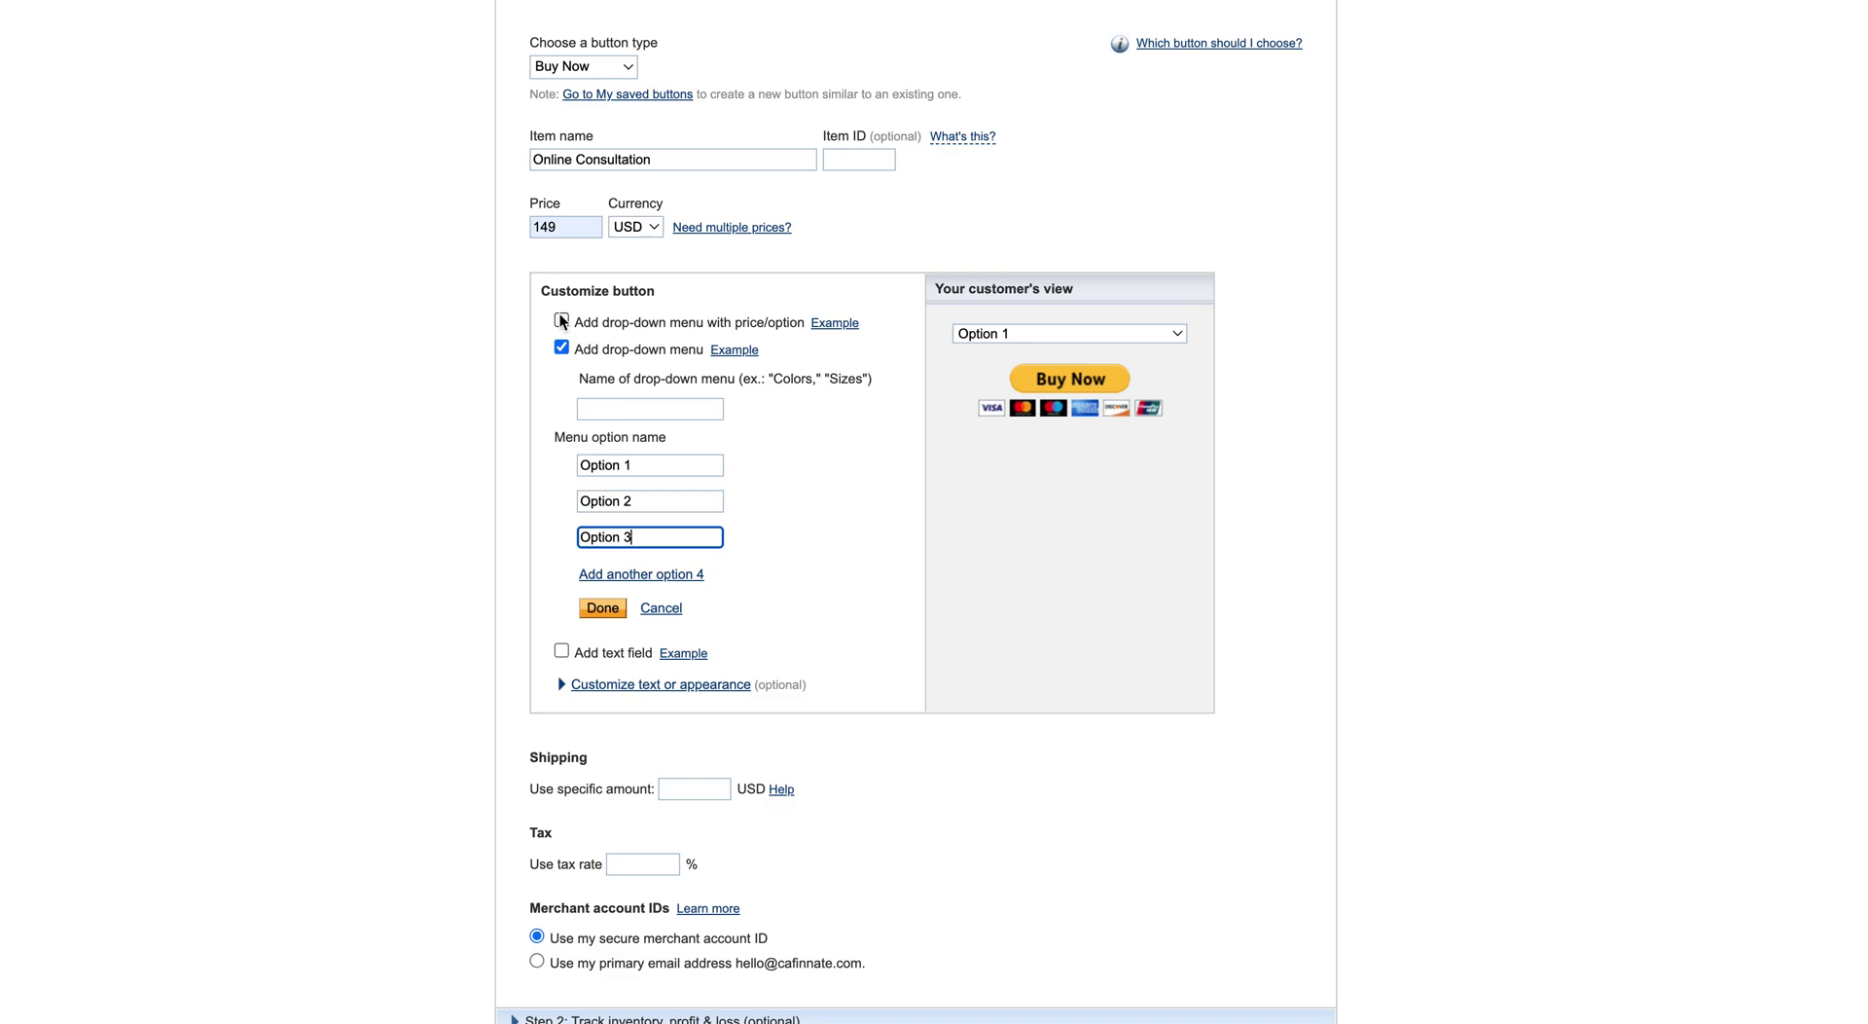
# Remove the drop-down menu and leave the text field option off
pyautogui.click(562, 348)
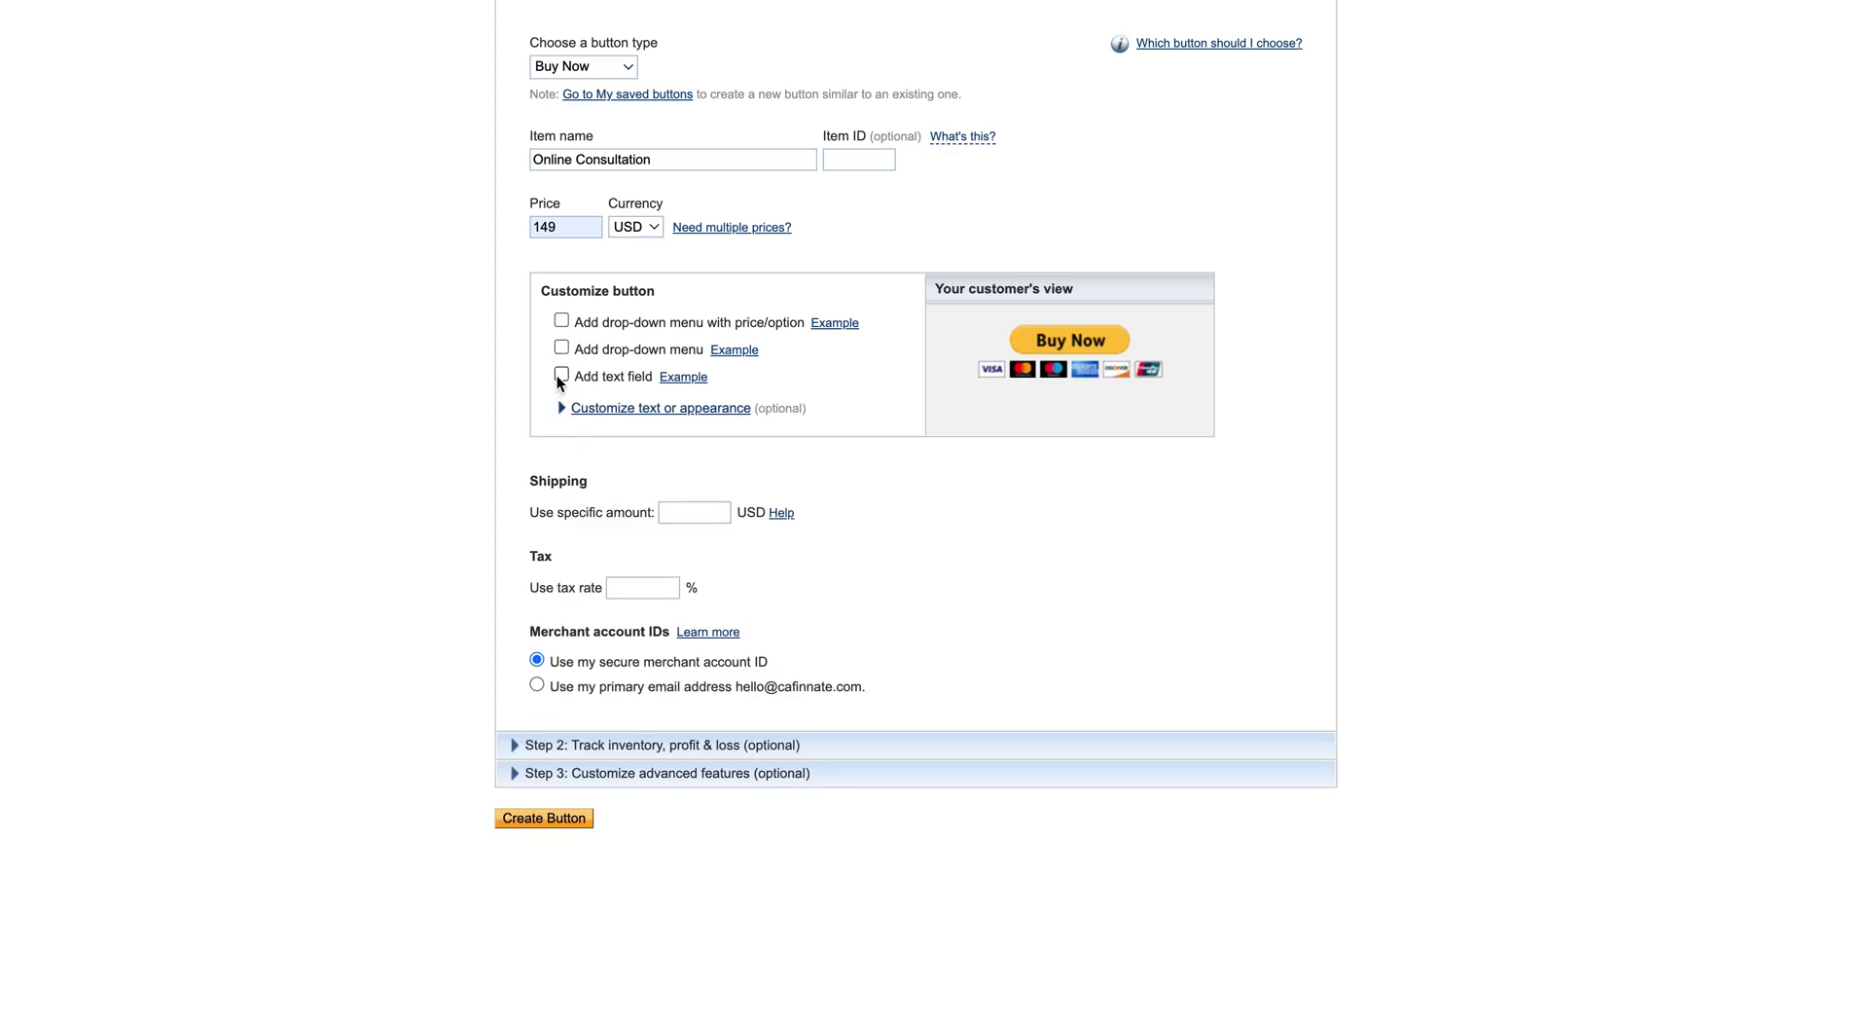
pyautogui.click(560, 375)
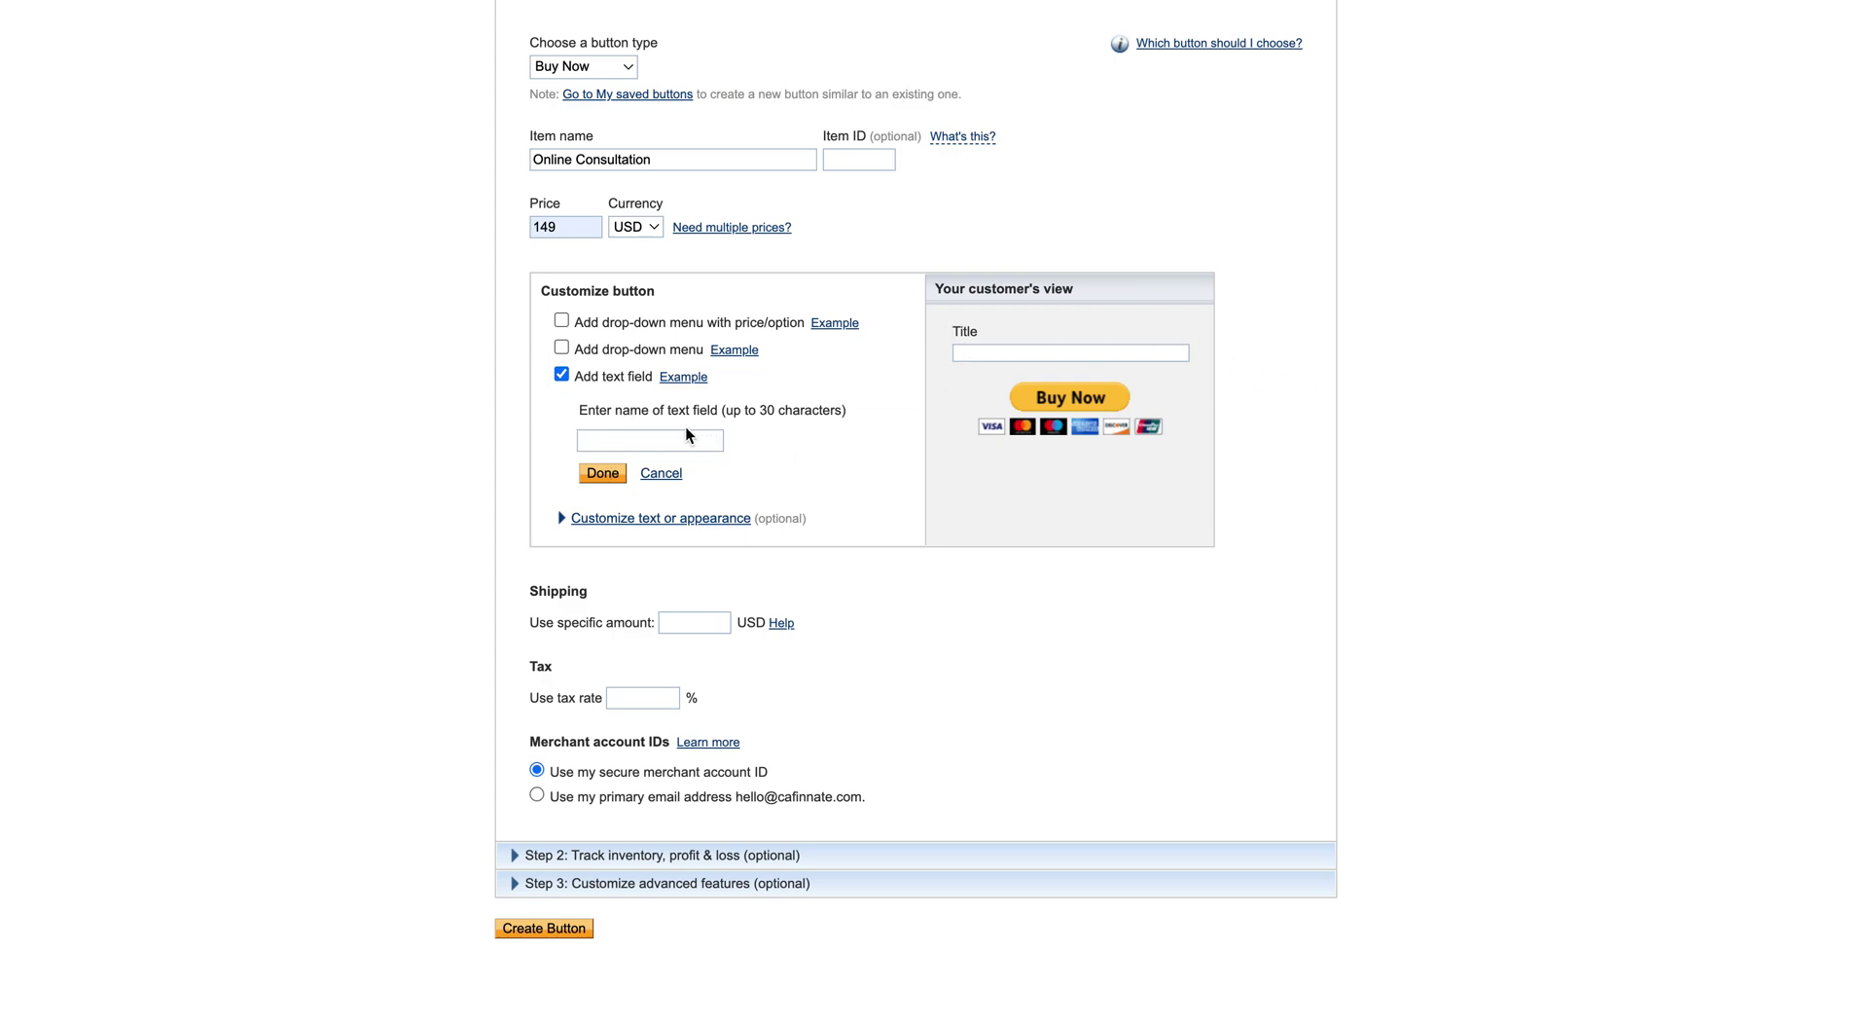
pyautogui.click(561, 375)
# Set the button wording to Pay Now, then choose to use your own button image
pyautogui.click(561, 409)
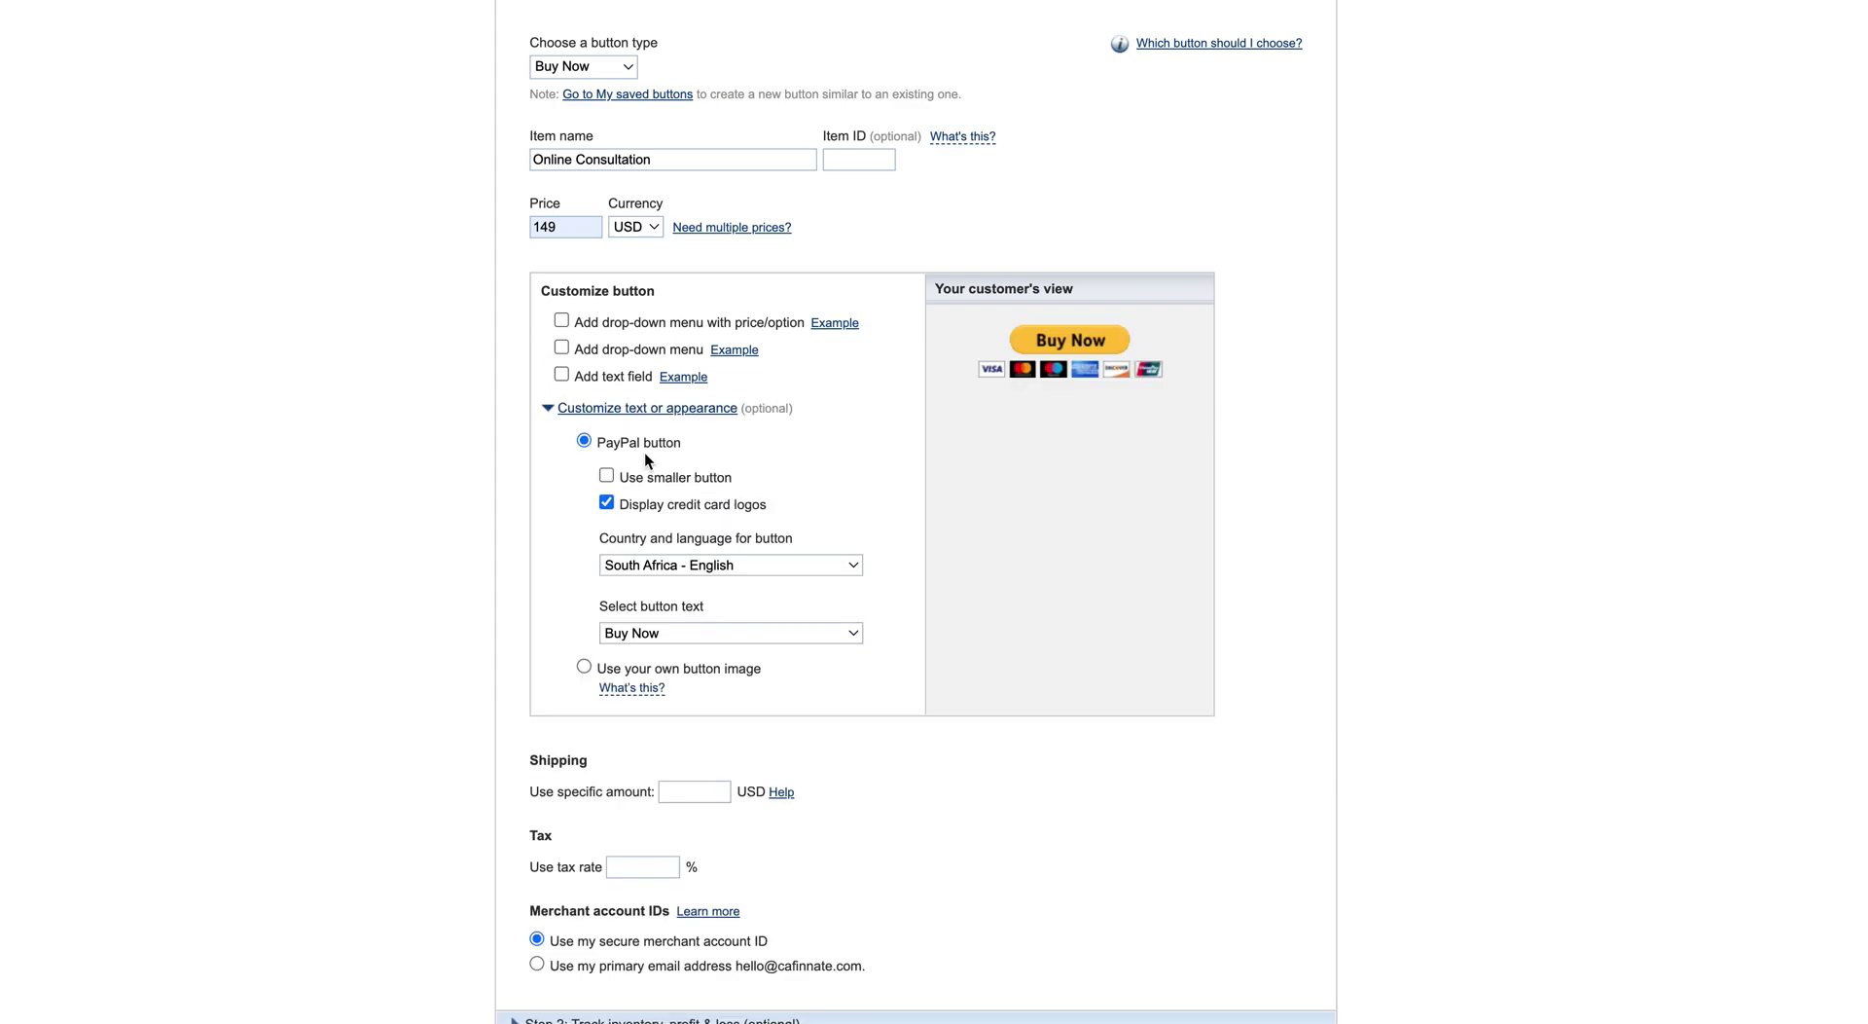
pyautogui.scroll(-1, 675, 489)
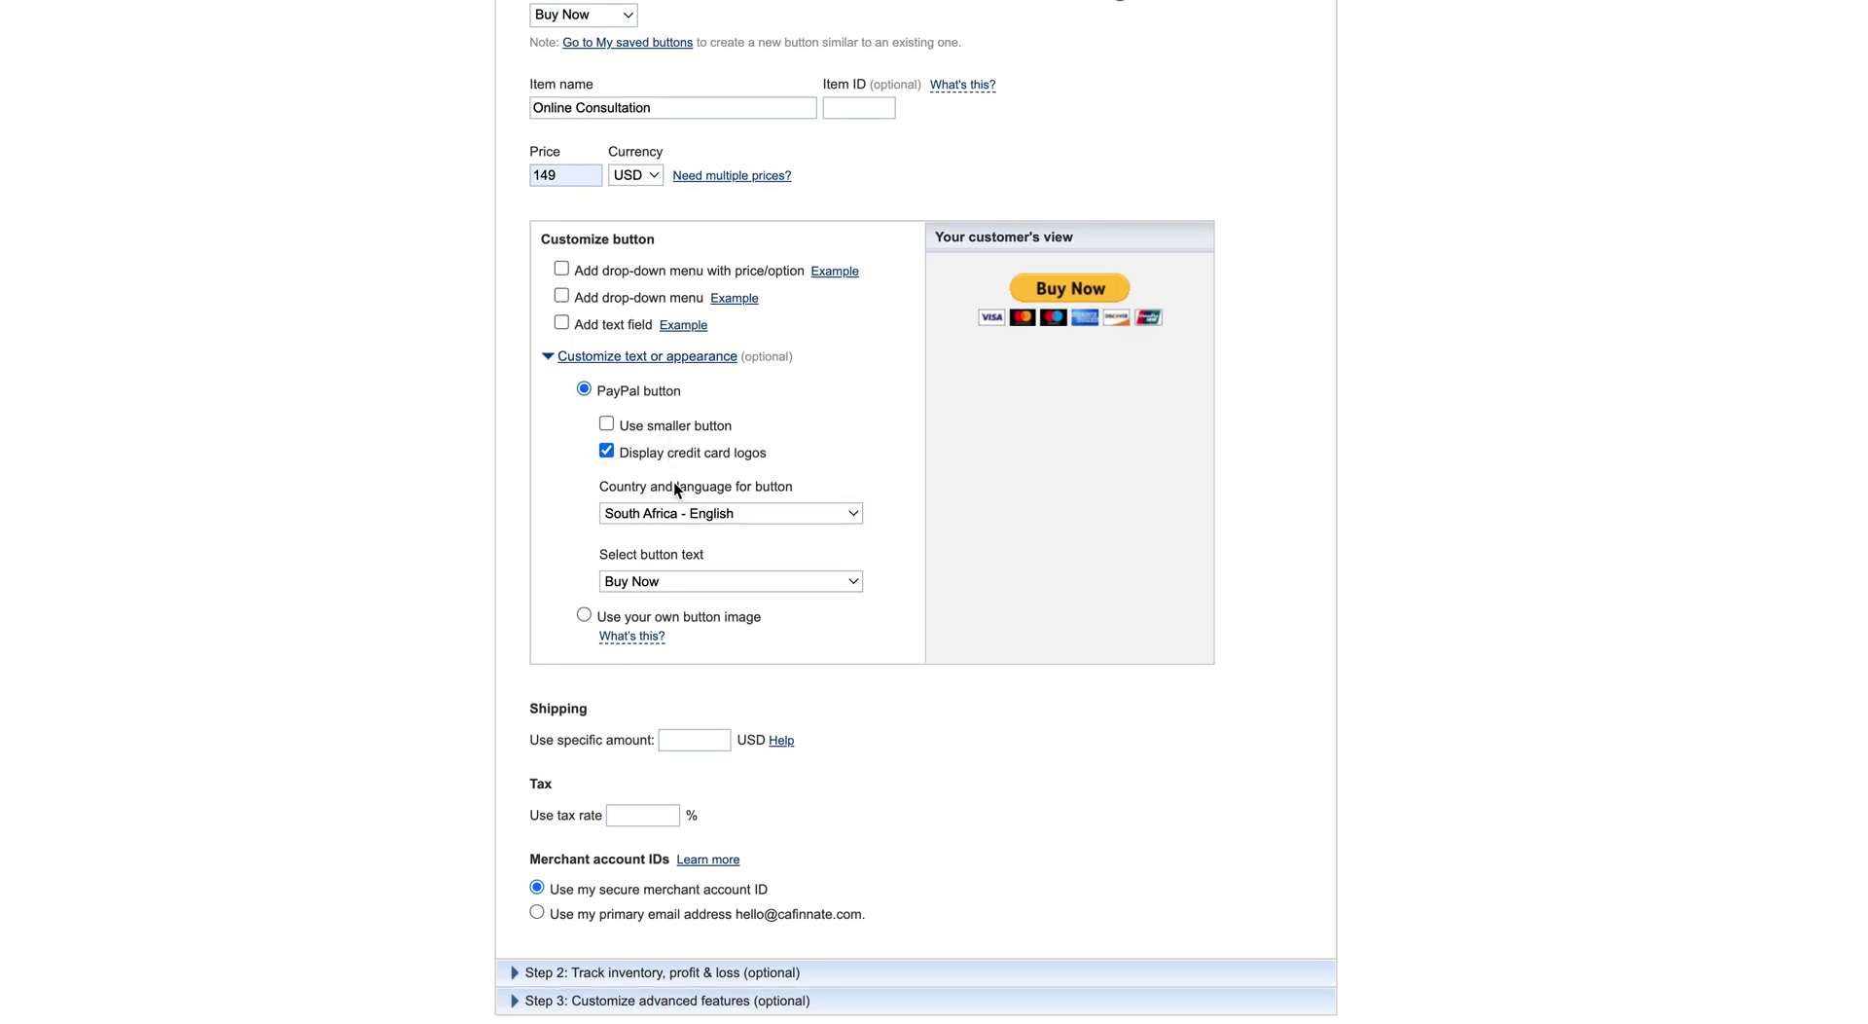
pyautogui.click(697, 583)
pyautogui.click(695, 582)
pyautogui.click(695, 584)
pyautogui.click(695, 605)
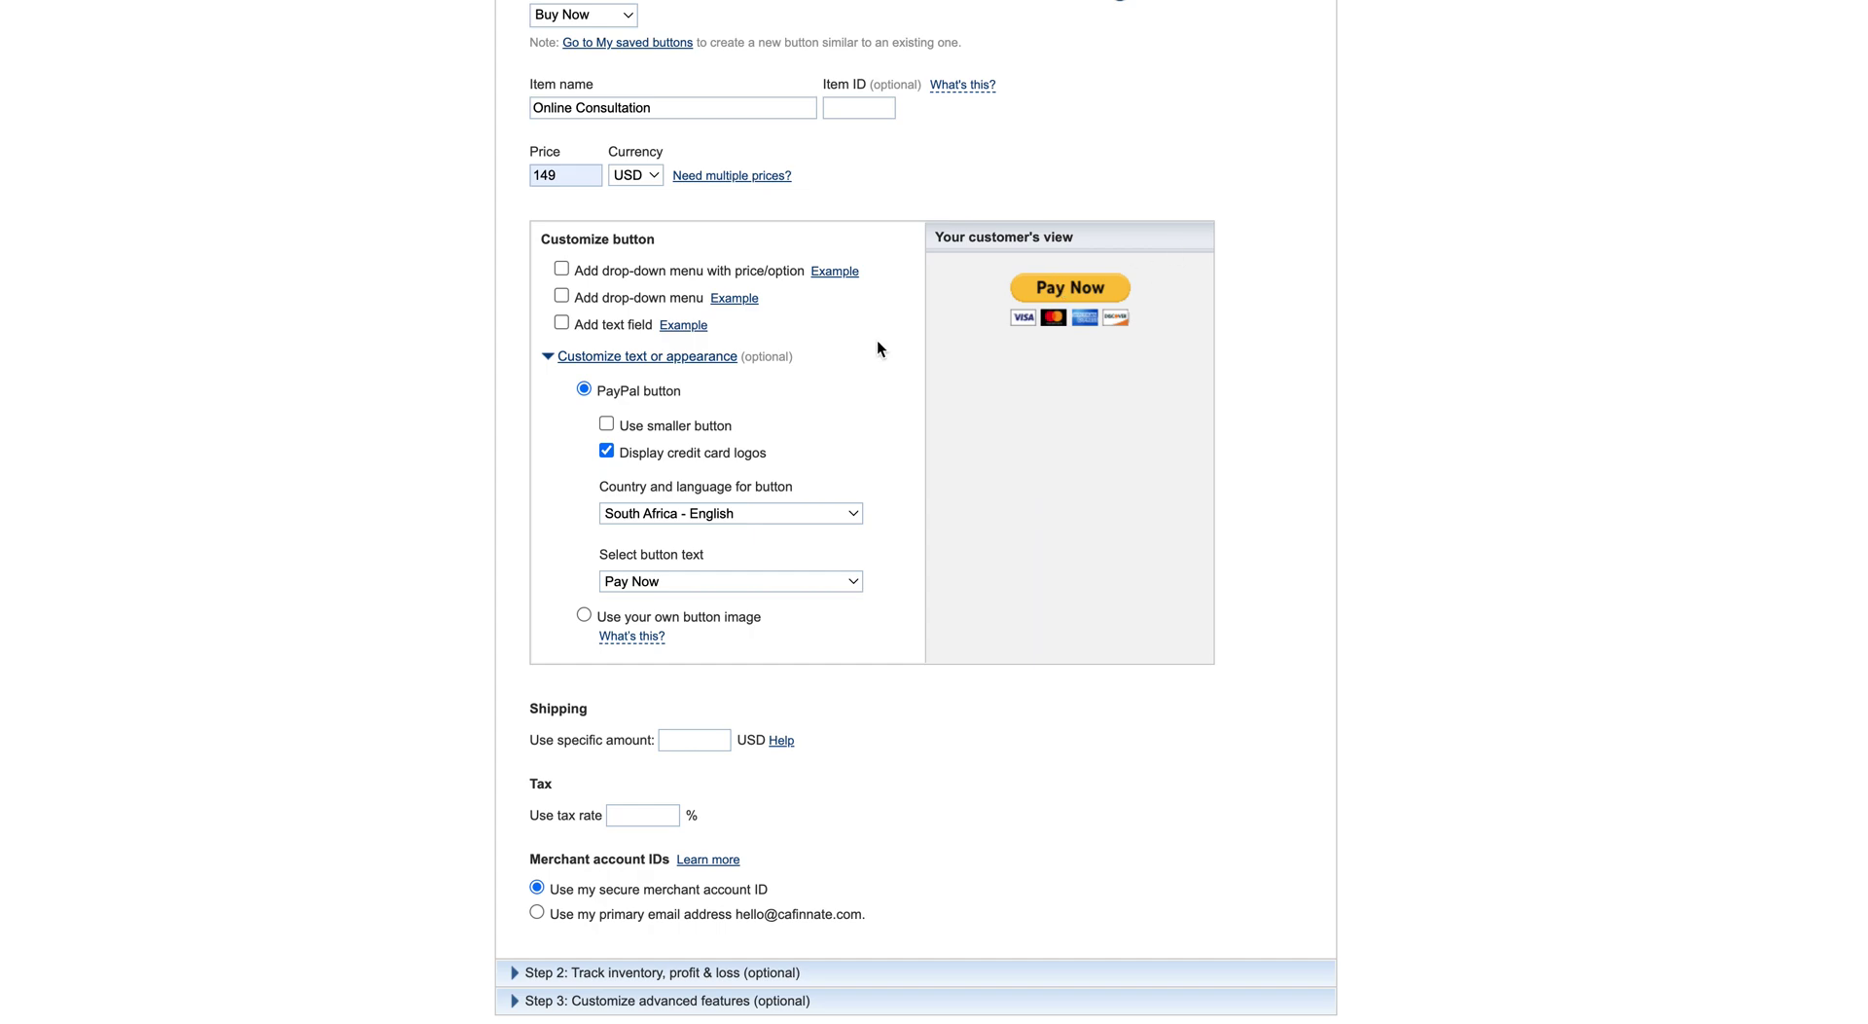
pyautogui.click(585, 614)
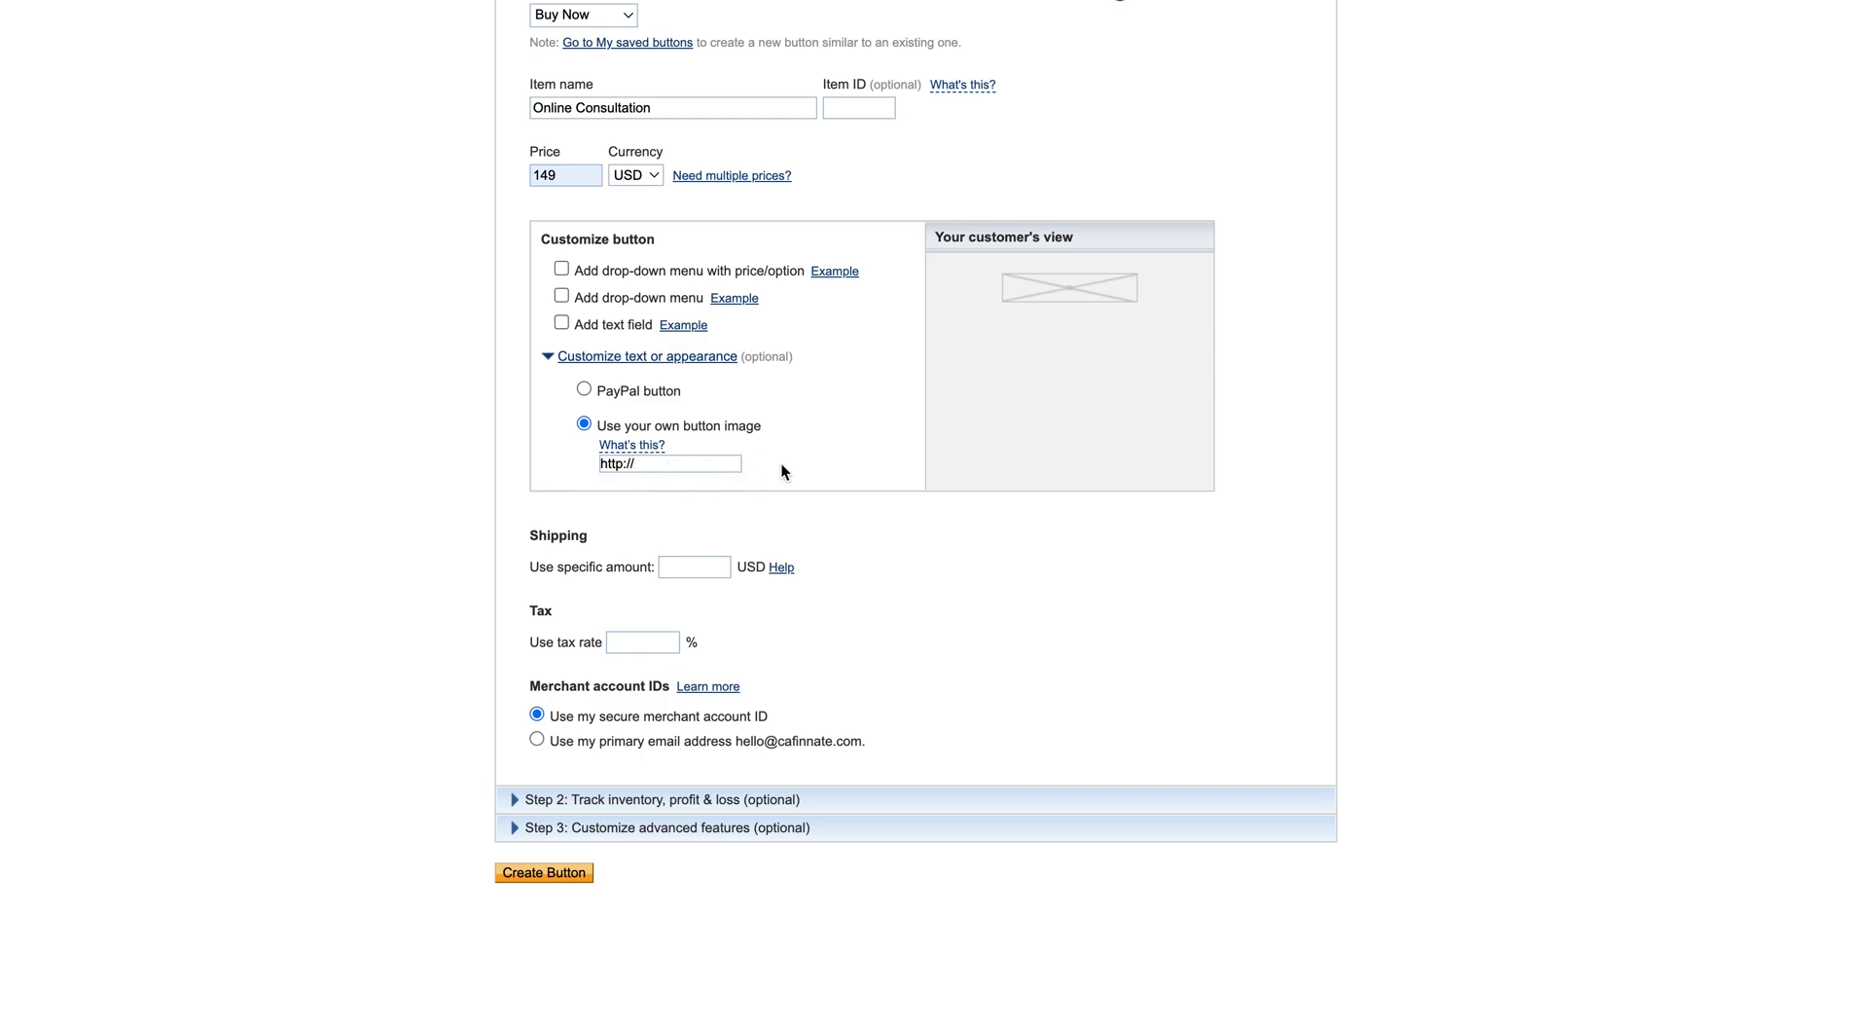
# Restore the standard full-size PayPal button with credit card logos displayed
pyautogui.click(583, 388)
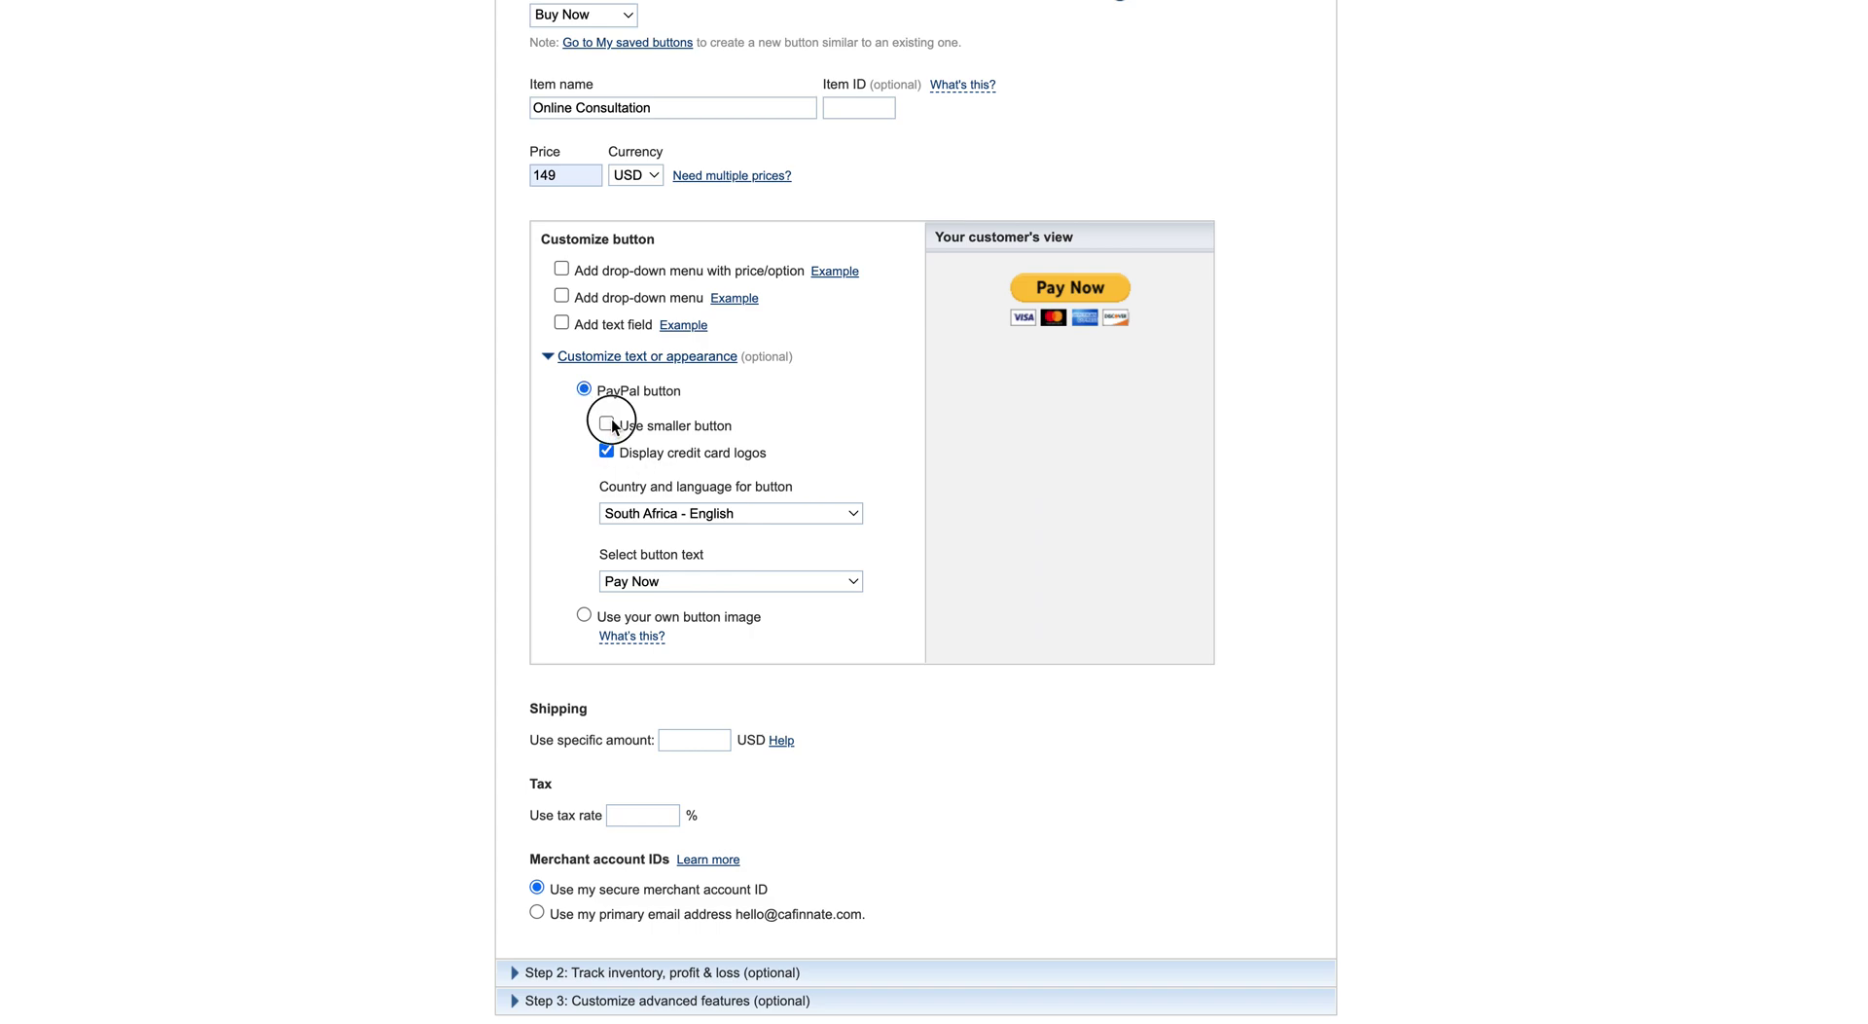
pyautogui.click(610, 423)
pyautogui.click(609, 423)
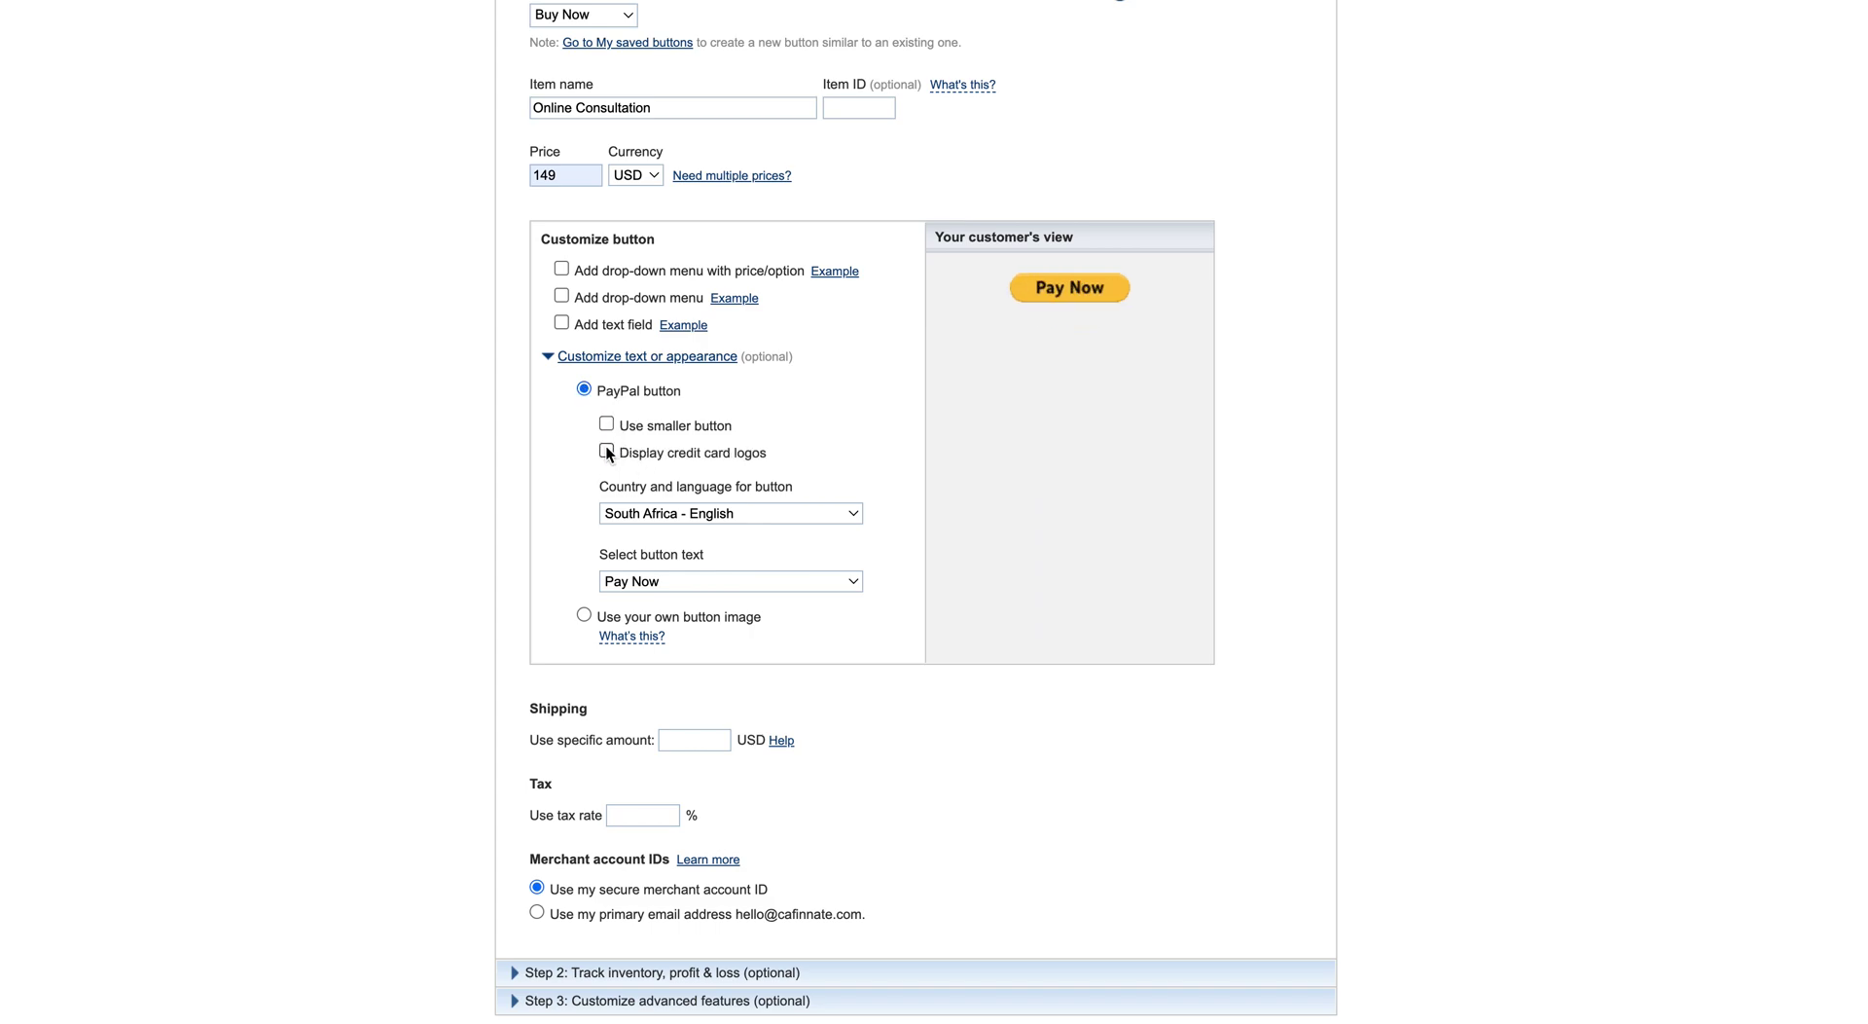
pyautogui.click(607, 452)
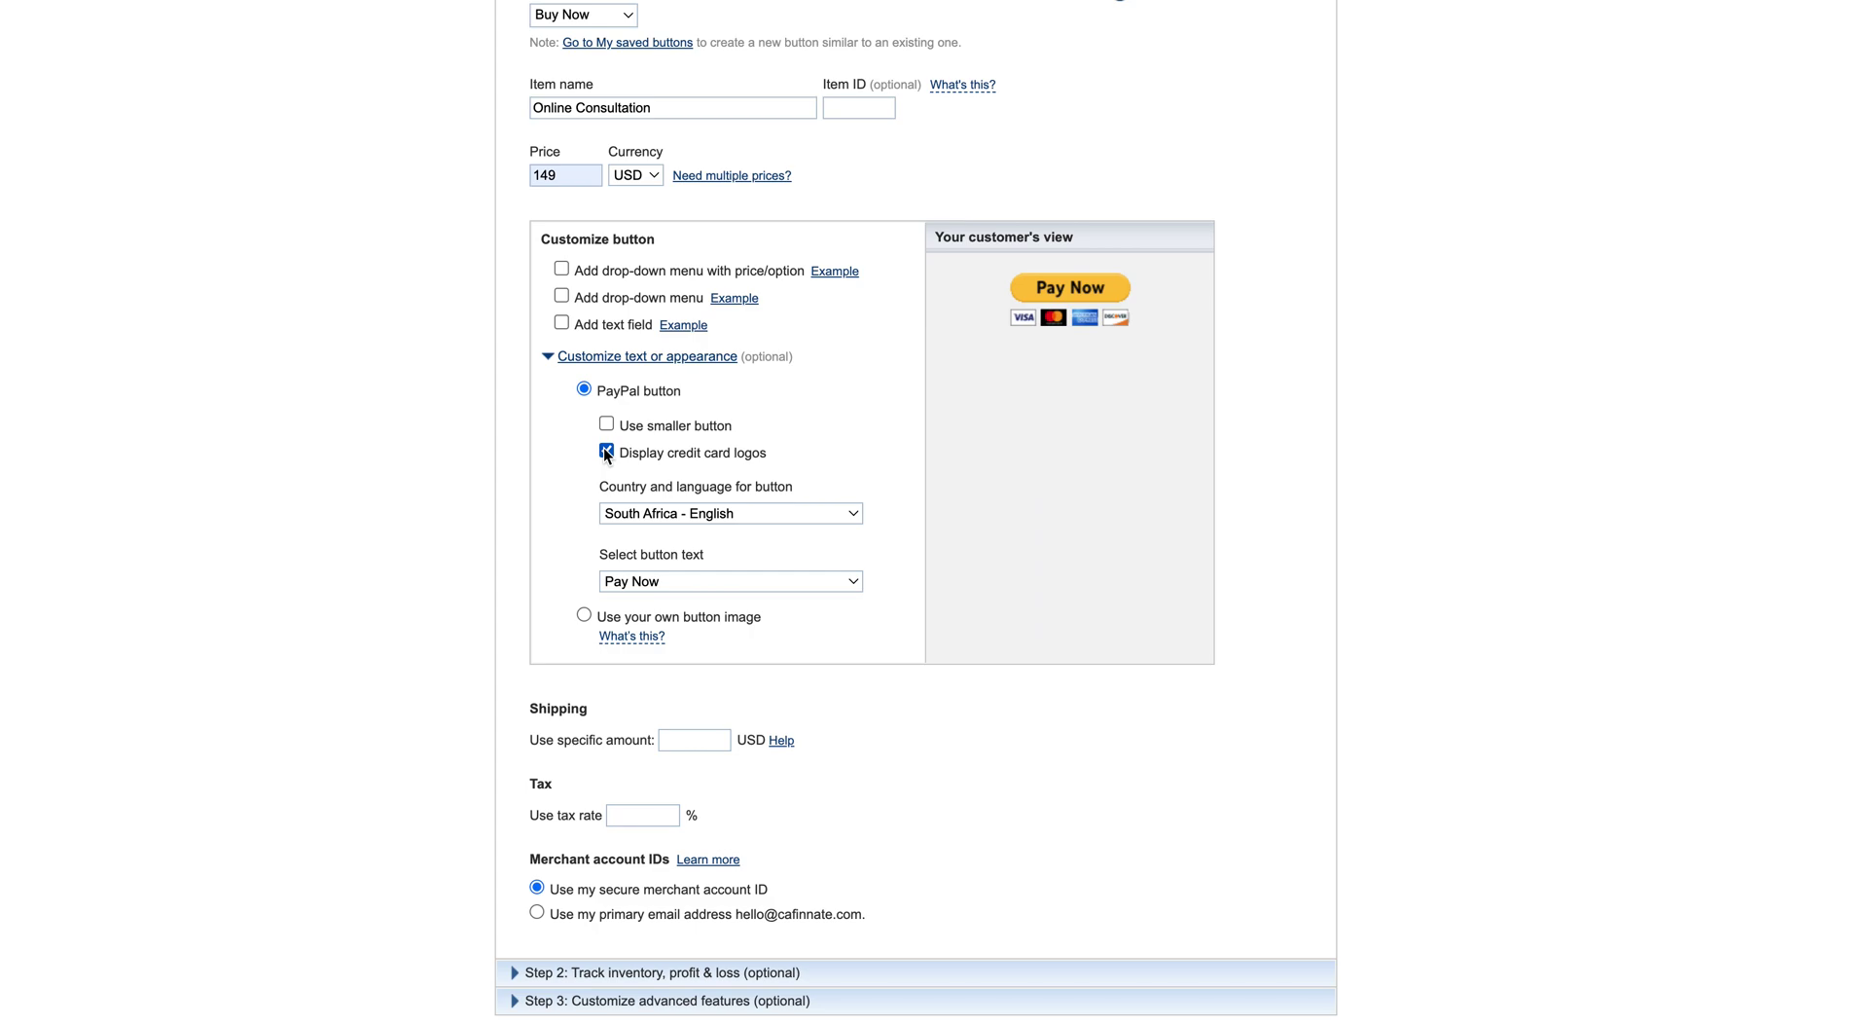
pyautogui.click(606, 451)
pyautogui.click(605, 450)
pyautogui.click(605, 426)
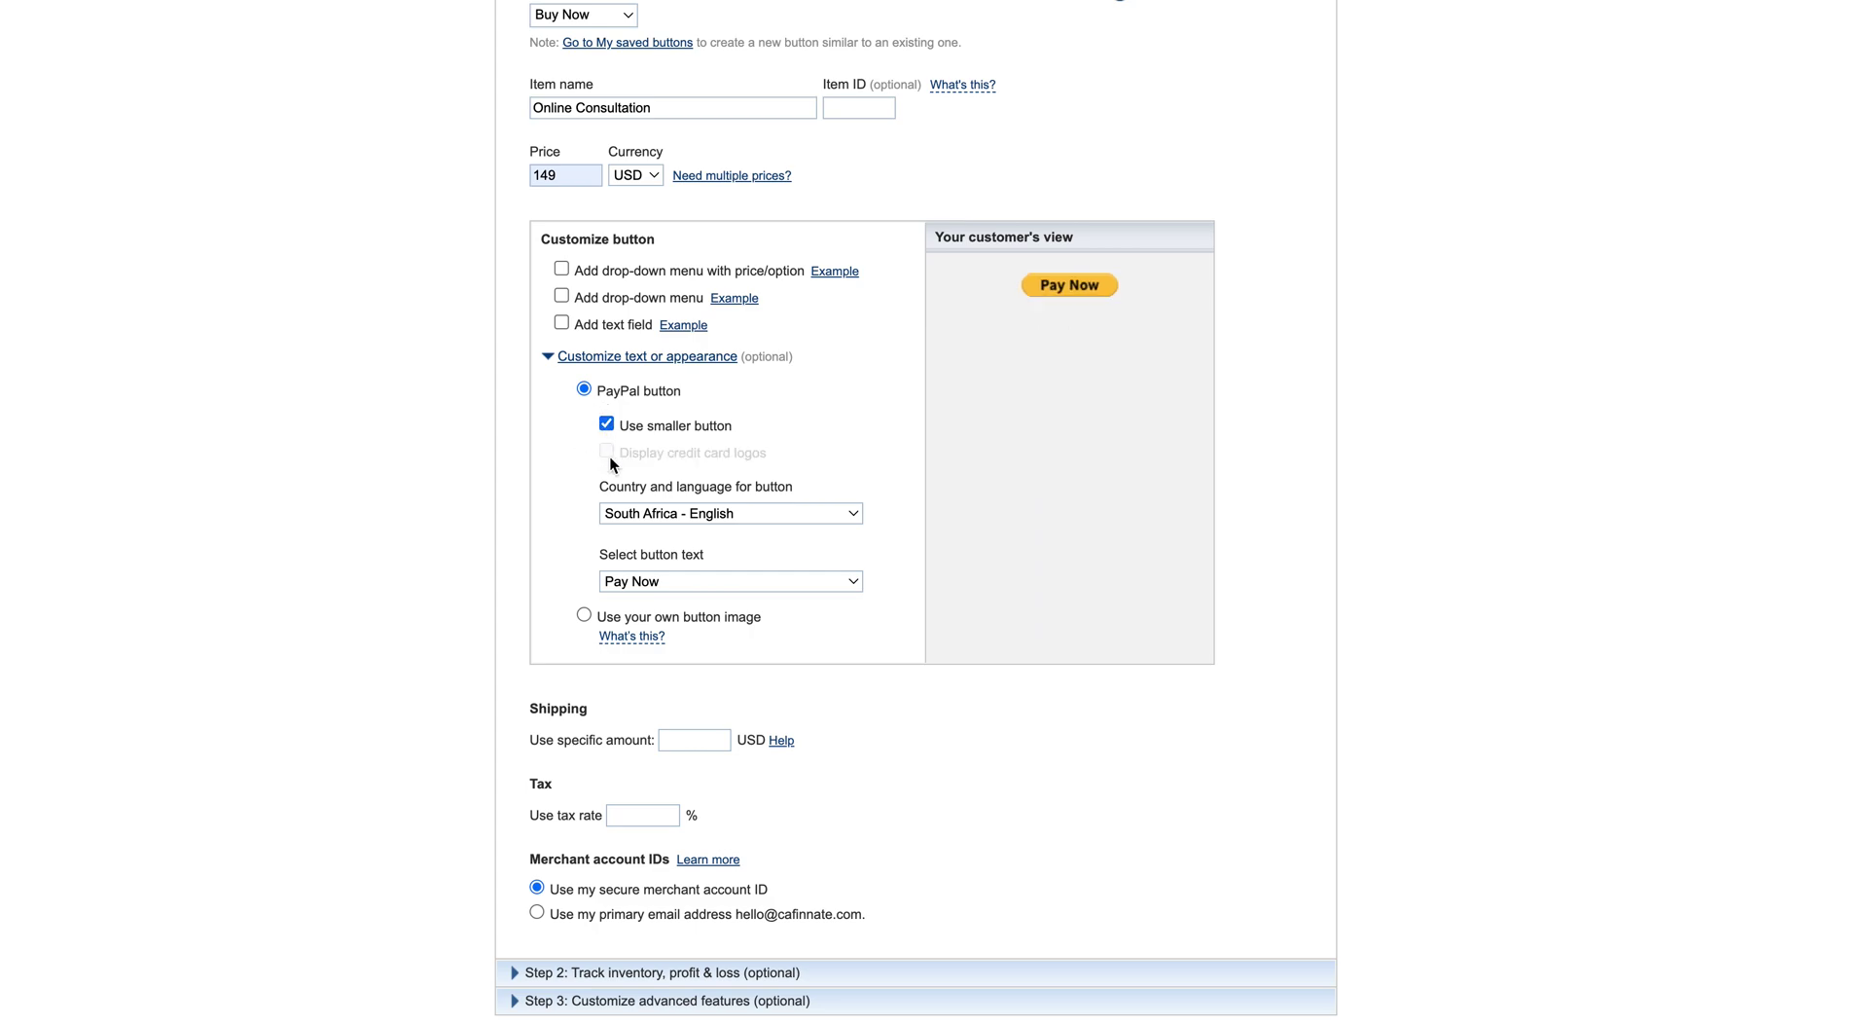
pyautogui.click(606, 425)
pyautogui.click(608, 450)
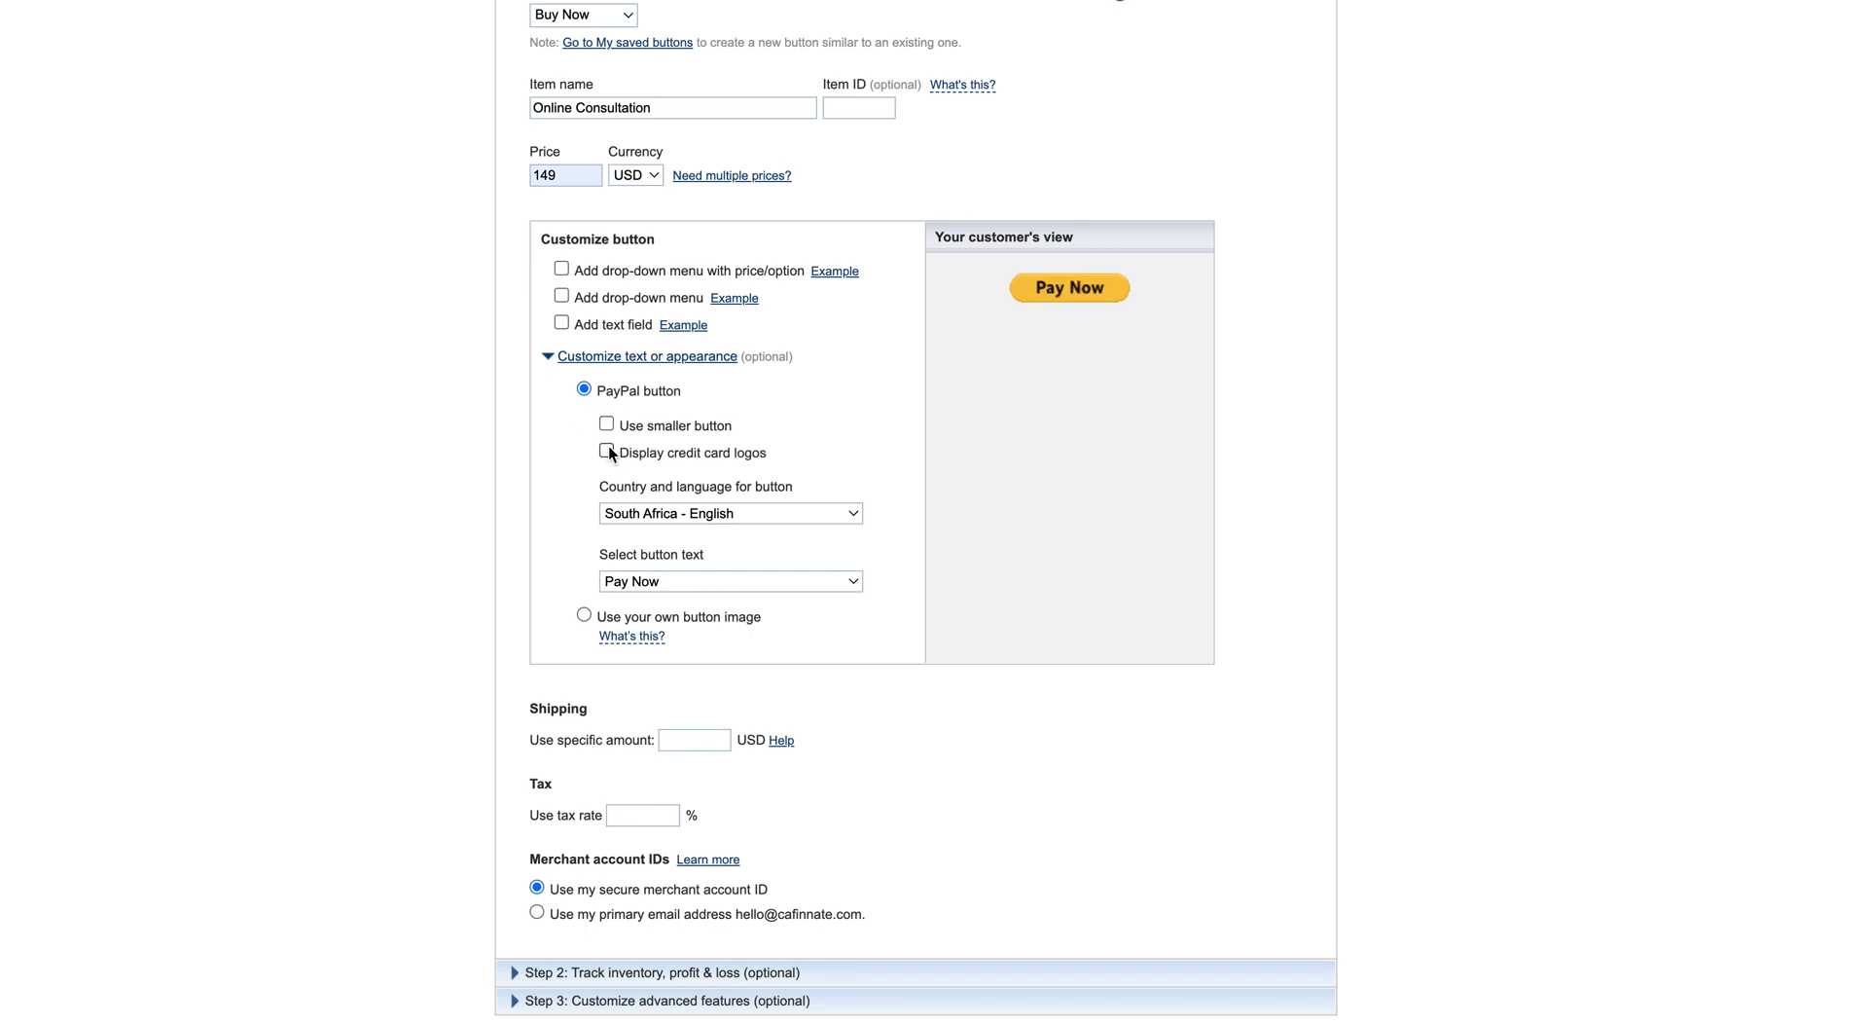
pyautogui.scroll(-1, 575, 672)
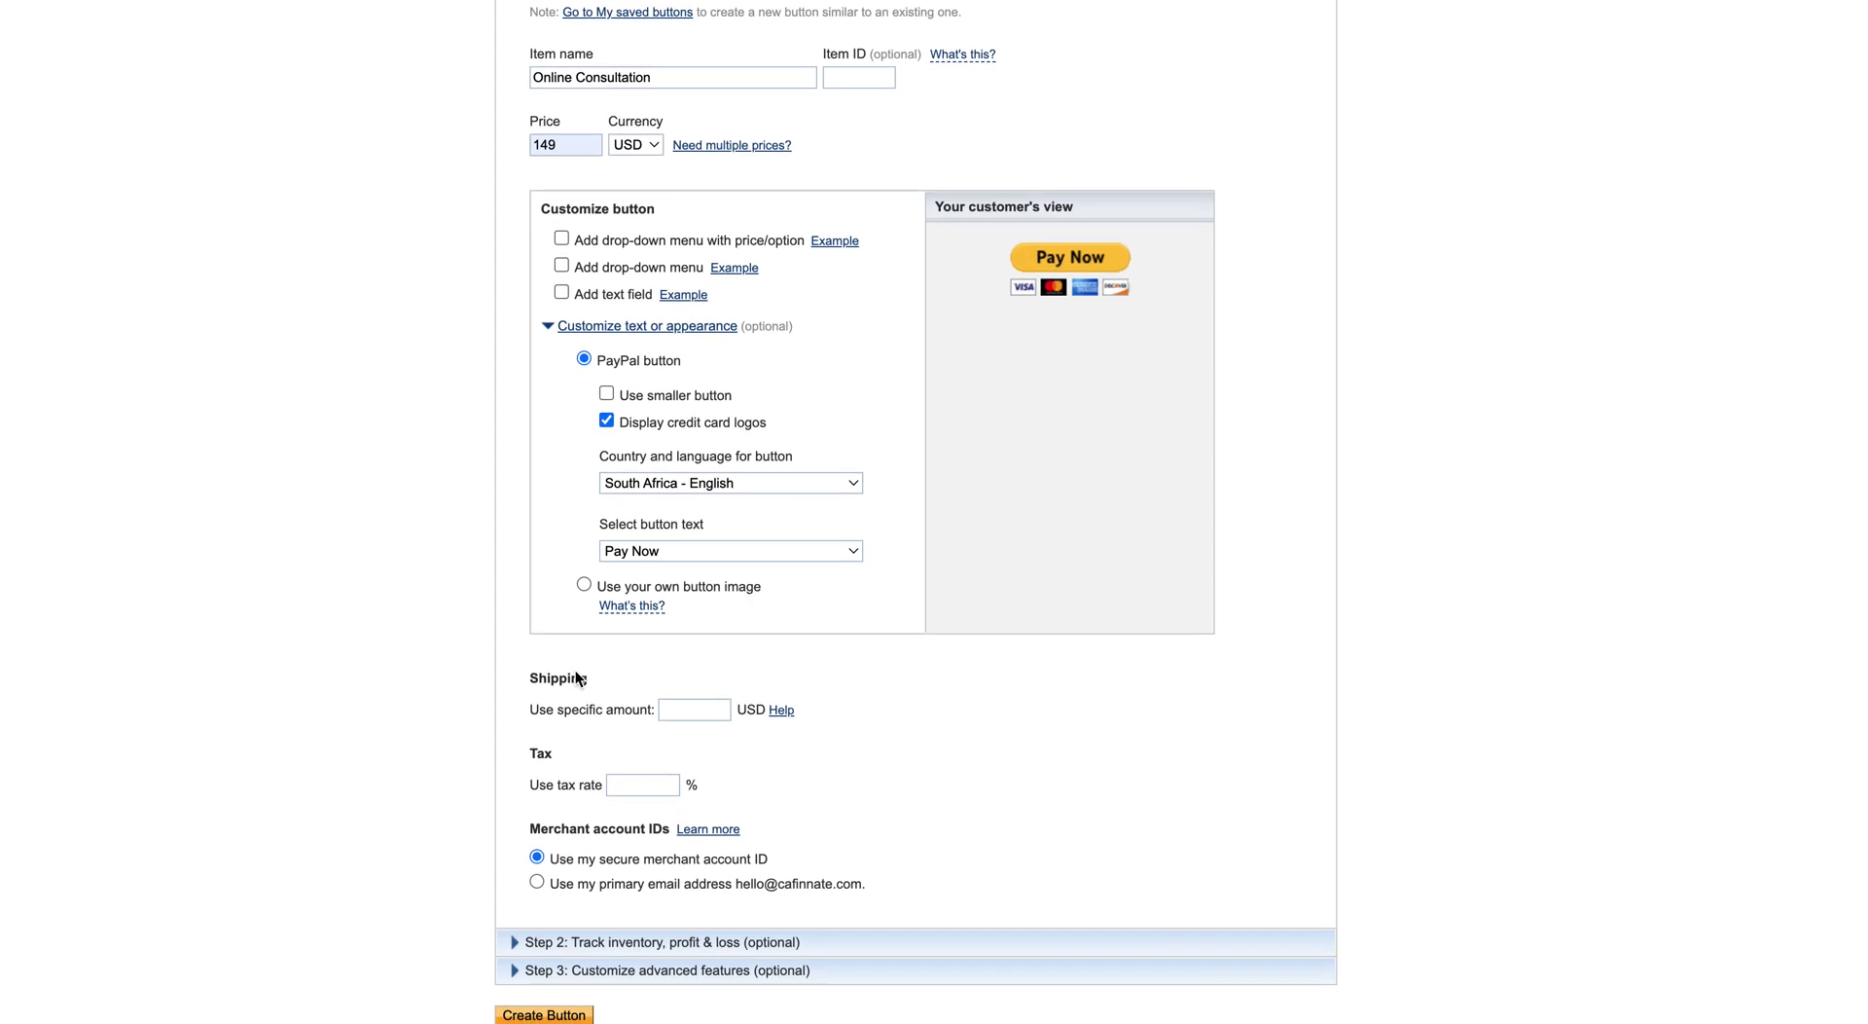
# Leave shipping and tax blank and identify the seller by the primary email address
pyautogui.click(548, 307)
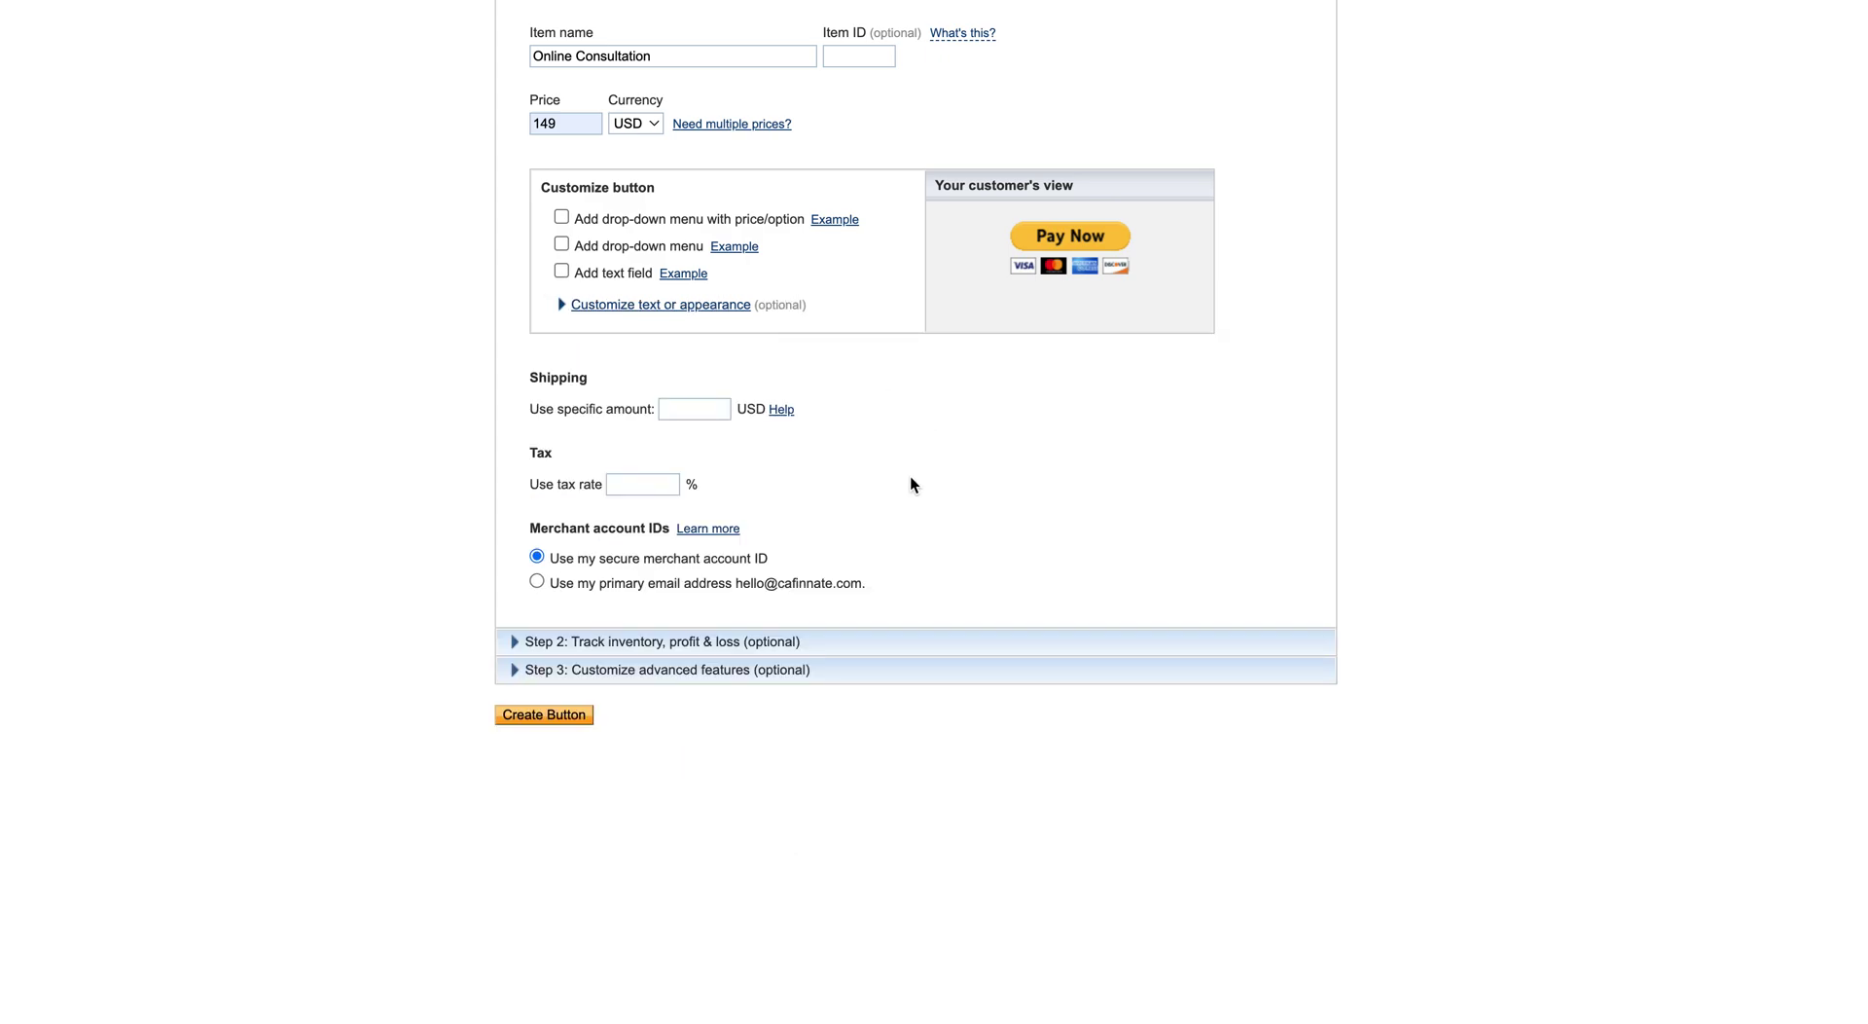
pyautogui.scroll(1, 676, 409)
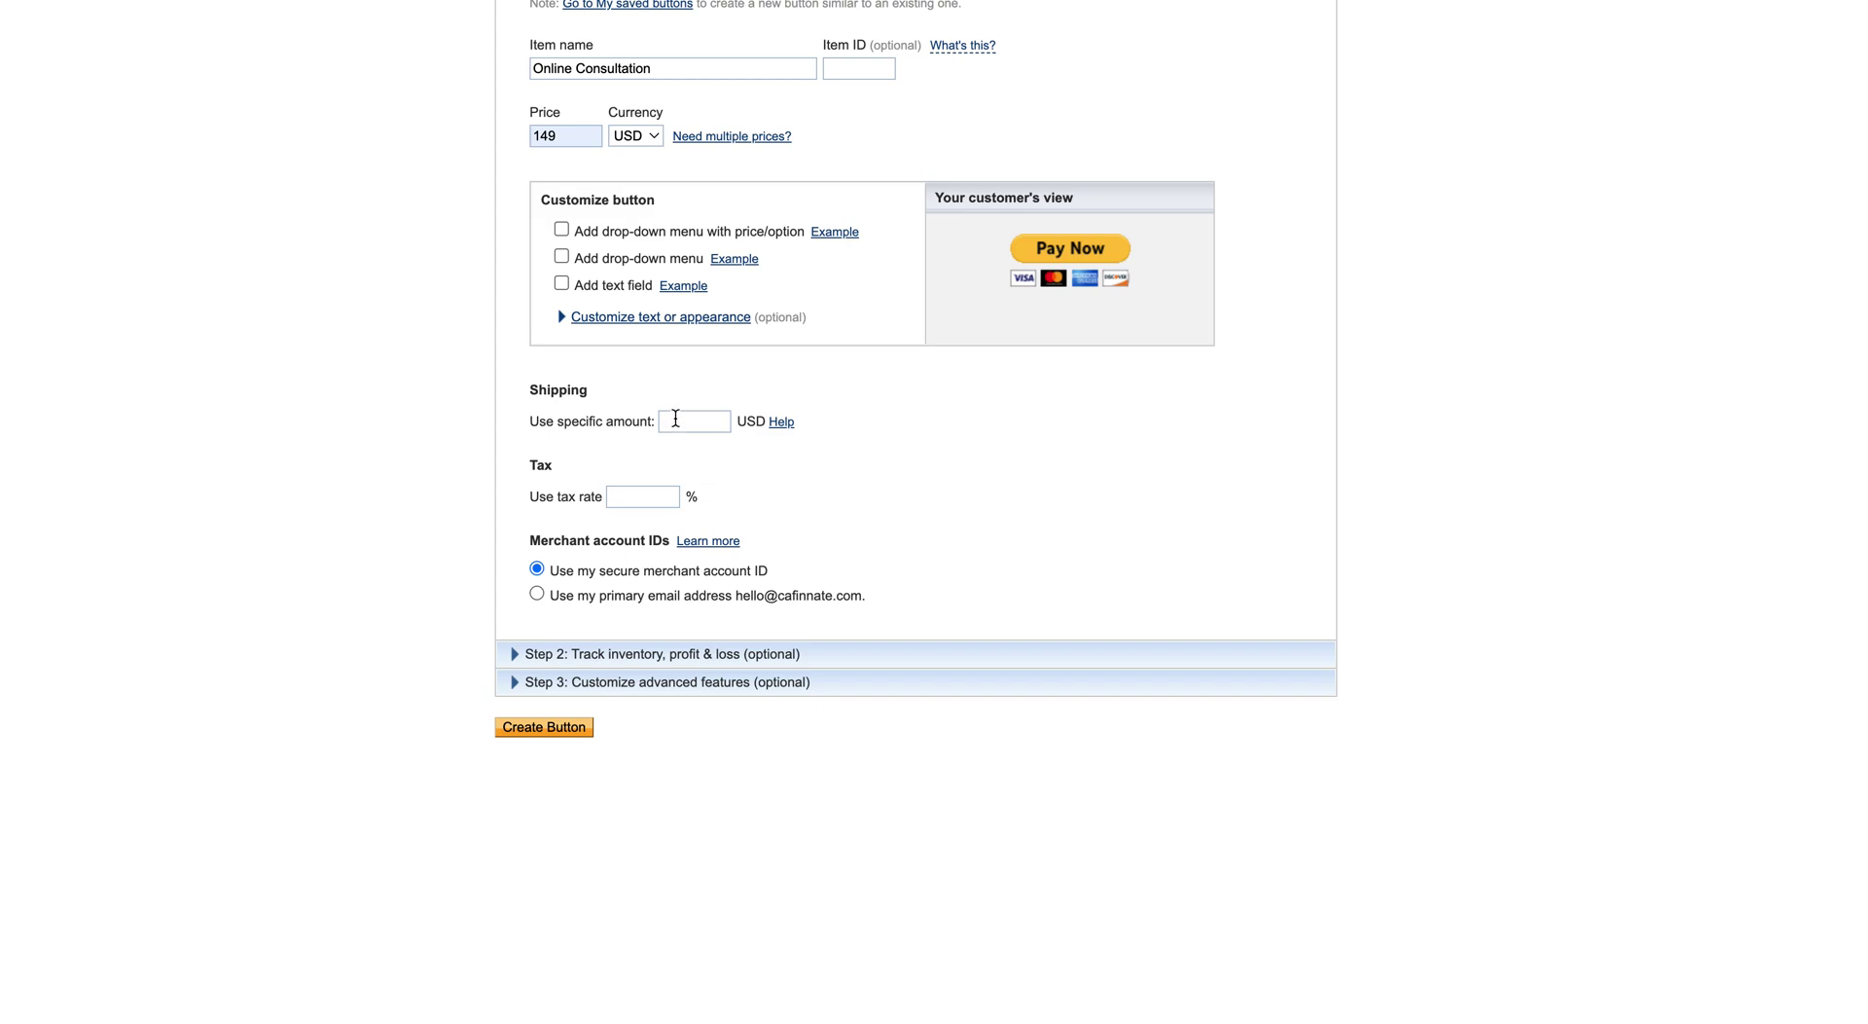
pyautogui.click(676, 418)
pyautogui.click(641, 497)
pyautogui.scroll(-2, 858, 477)
pyautogui.scroll(3, 858, 477)
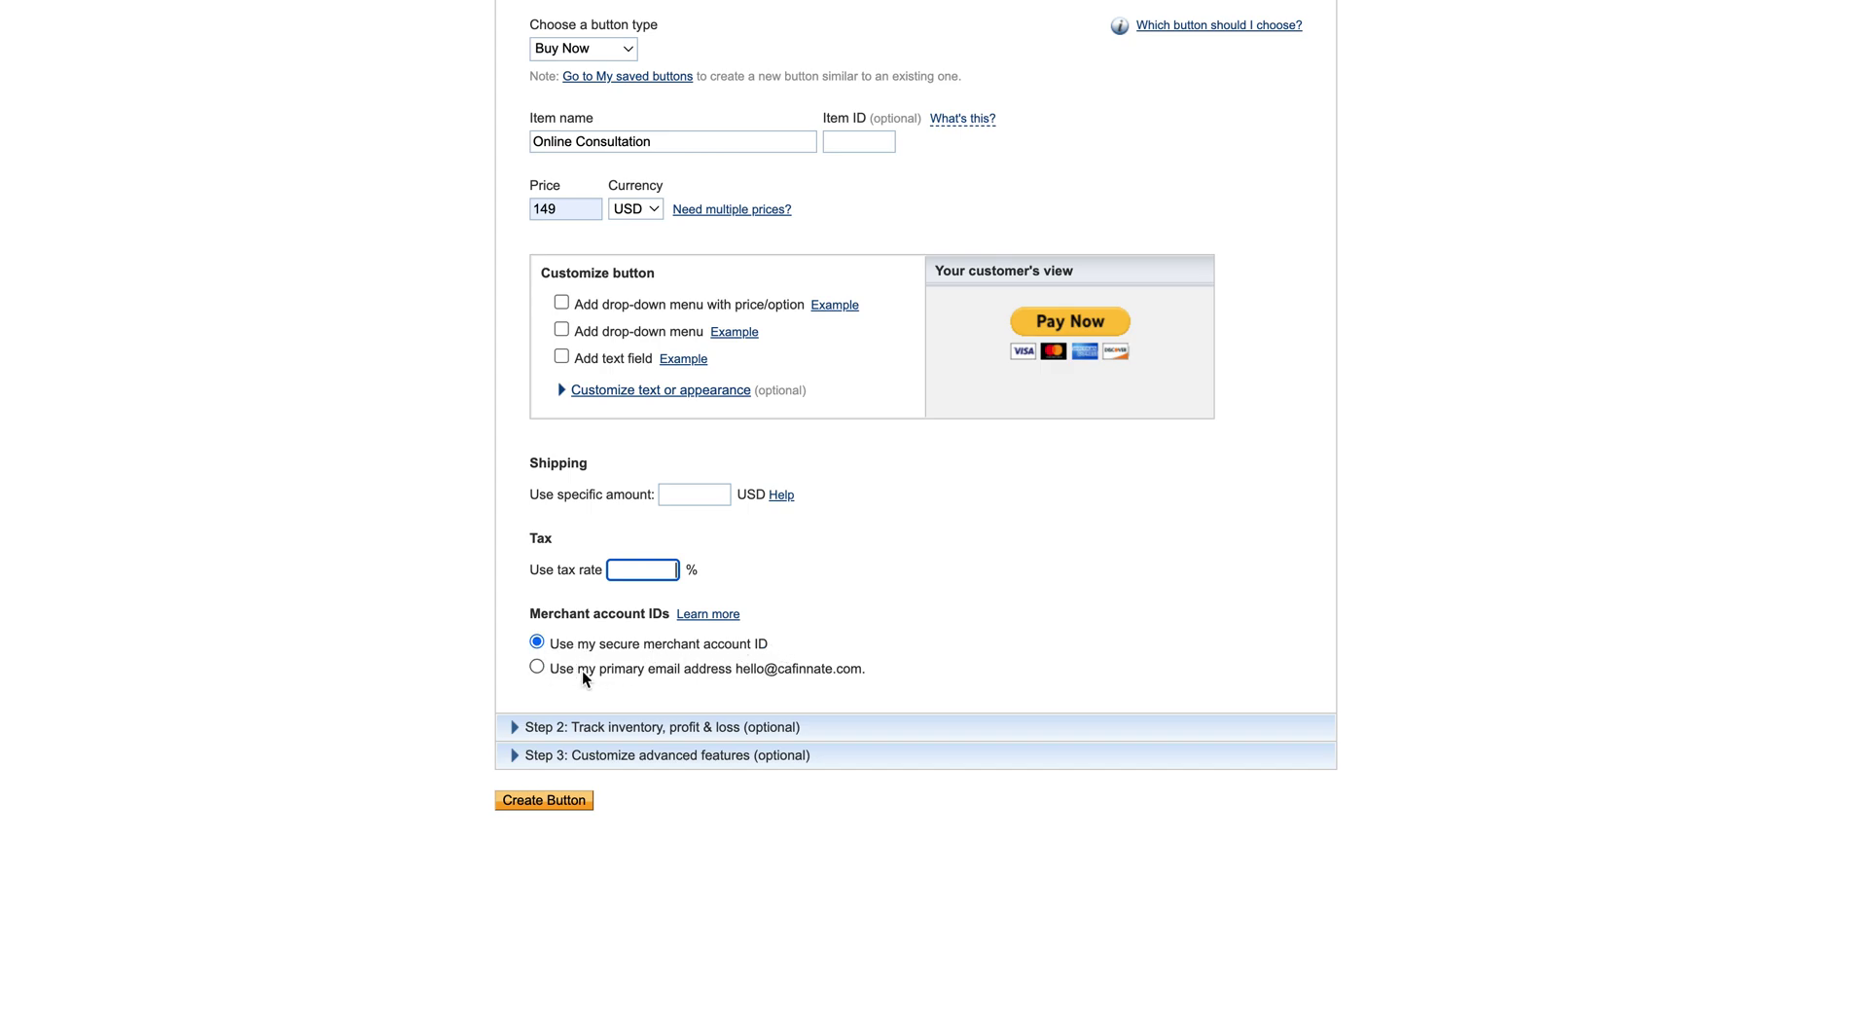
pyautogui.click(537, 668)
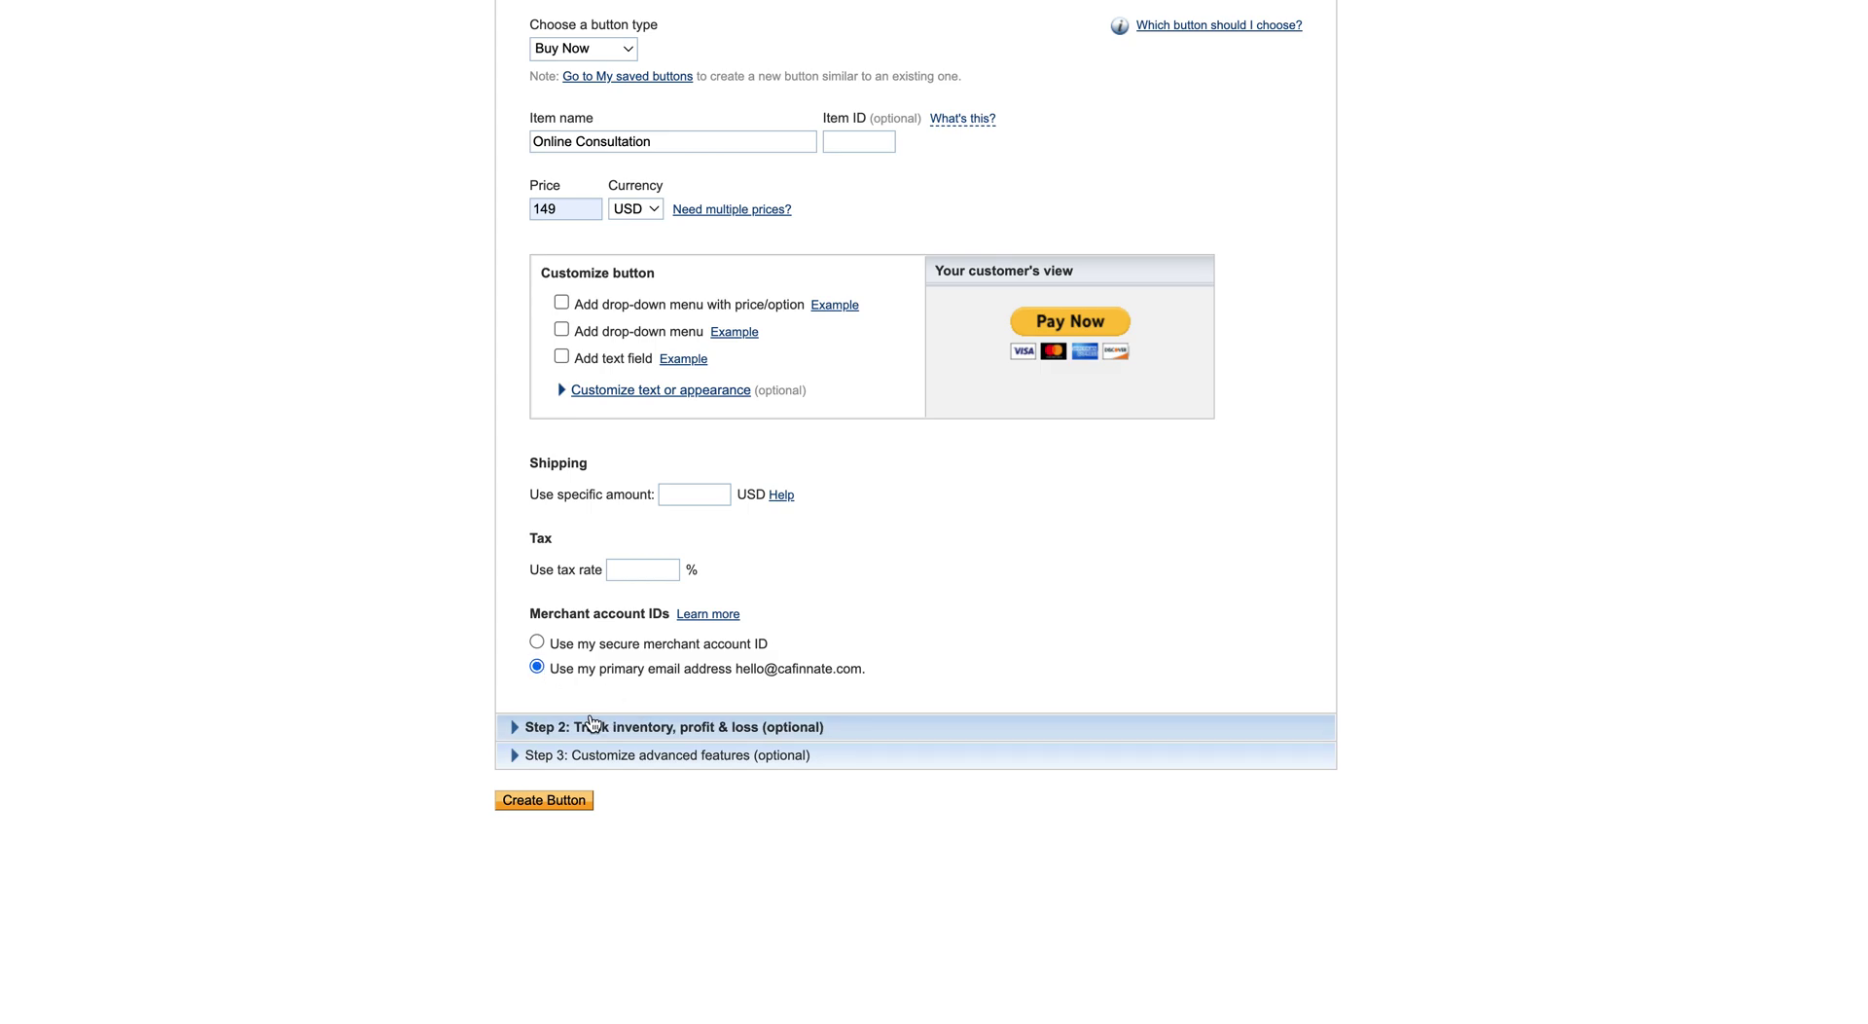
# Open Step 2, keep the button saved at PayPal, and leave inventory and profit tracking off
pyautogui.click(515, 728)
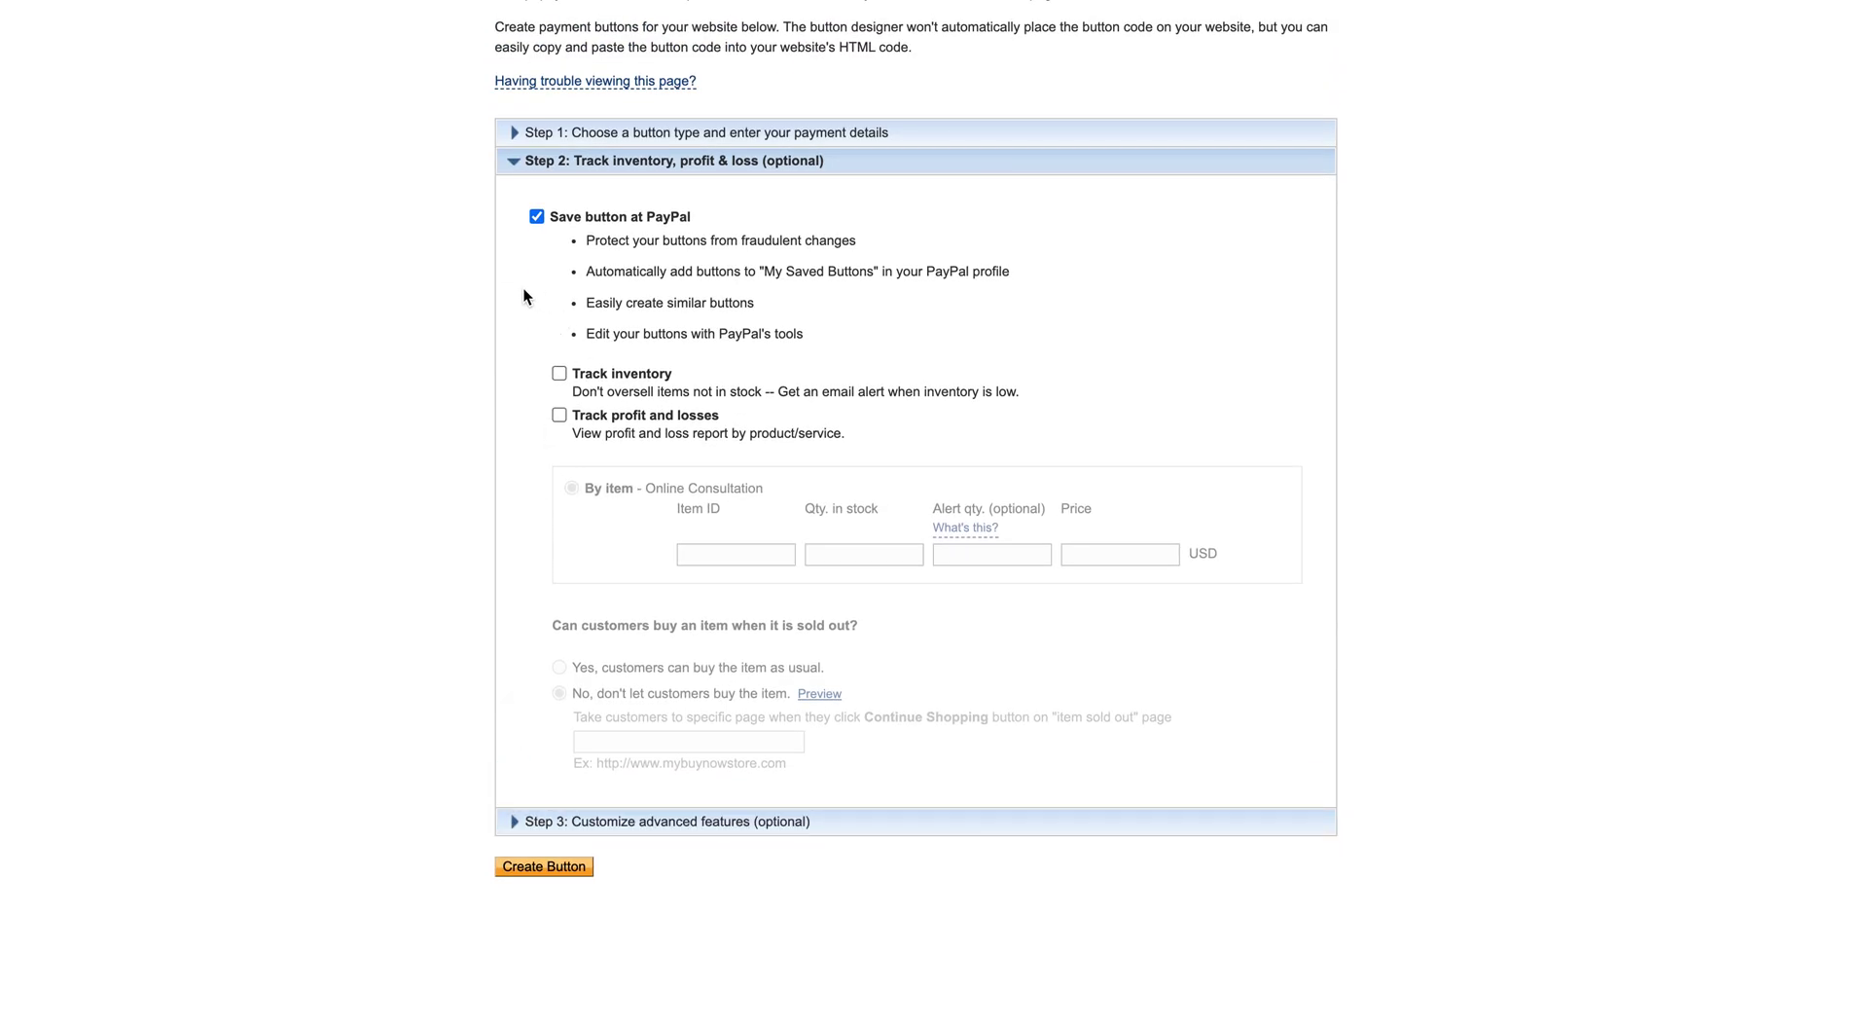
pyautogui.click(536, 217)
pyautogui.click(537, 217)
pyautogui.click(560, 375)
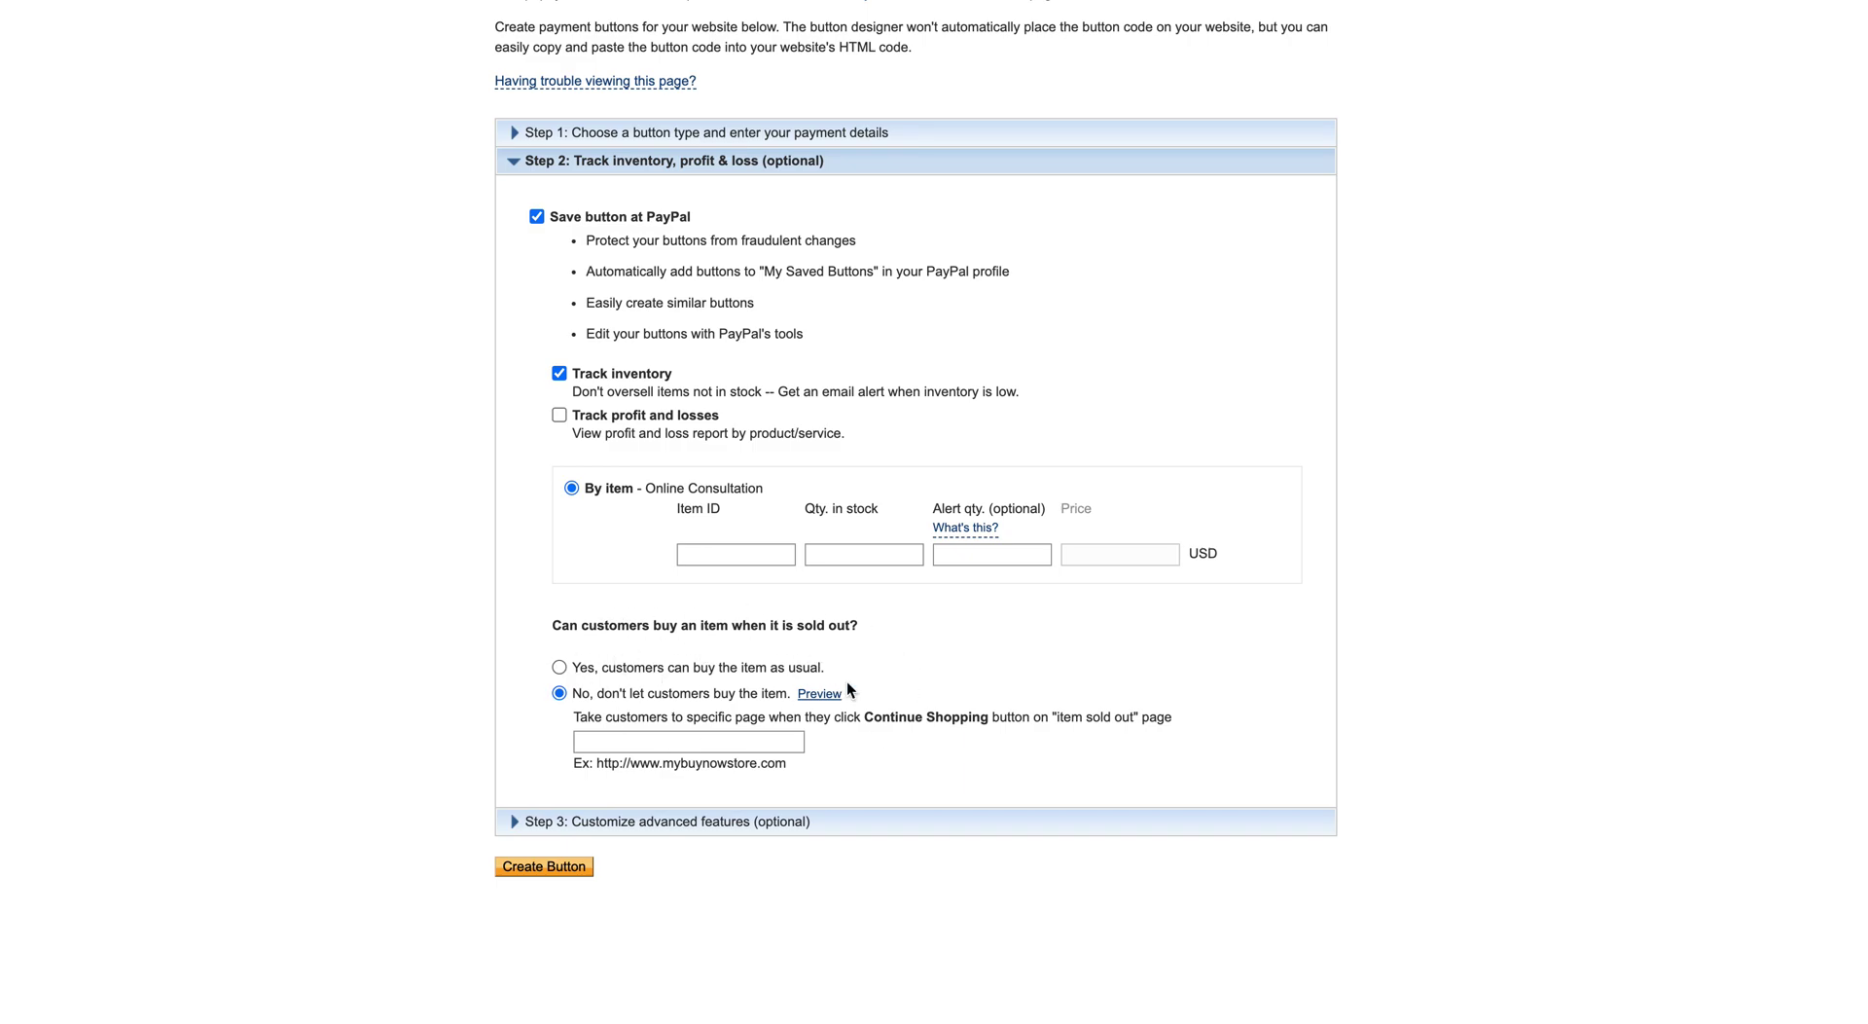
pyautogui.click(560, 417)
pyautogui.click(559, 416)
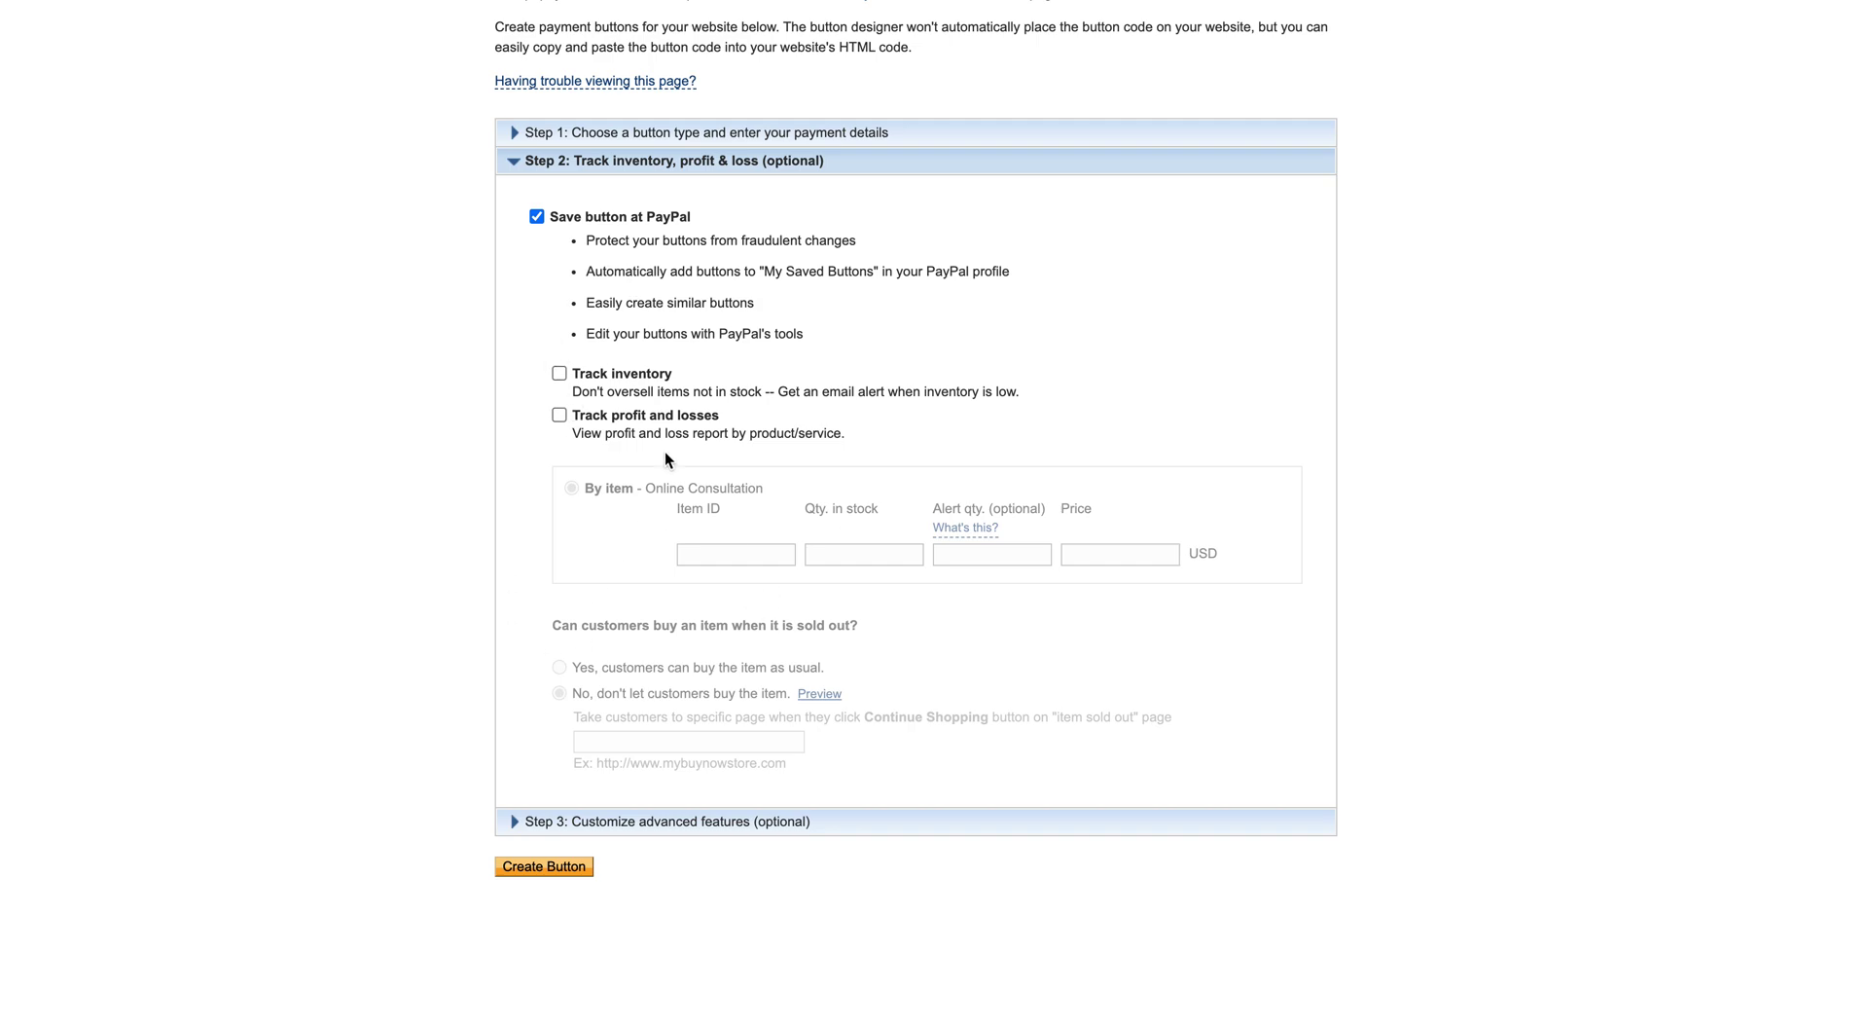
# Expand Step 3 advanced features and set quantity changes and special instructions to No
pyautogui.click(798, 823)
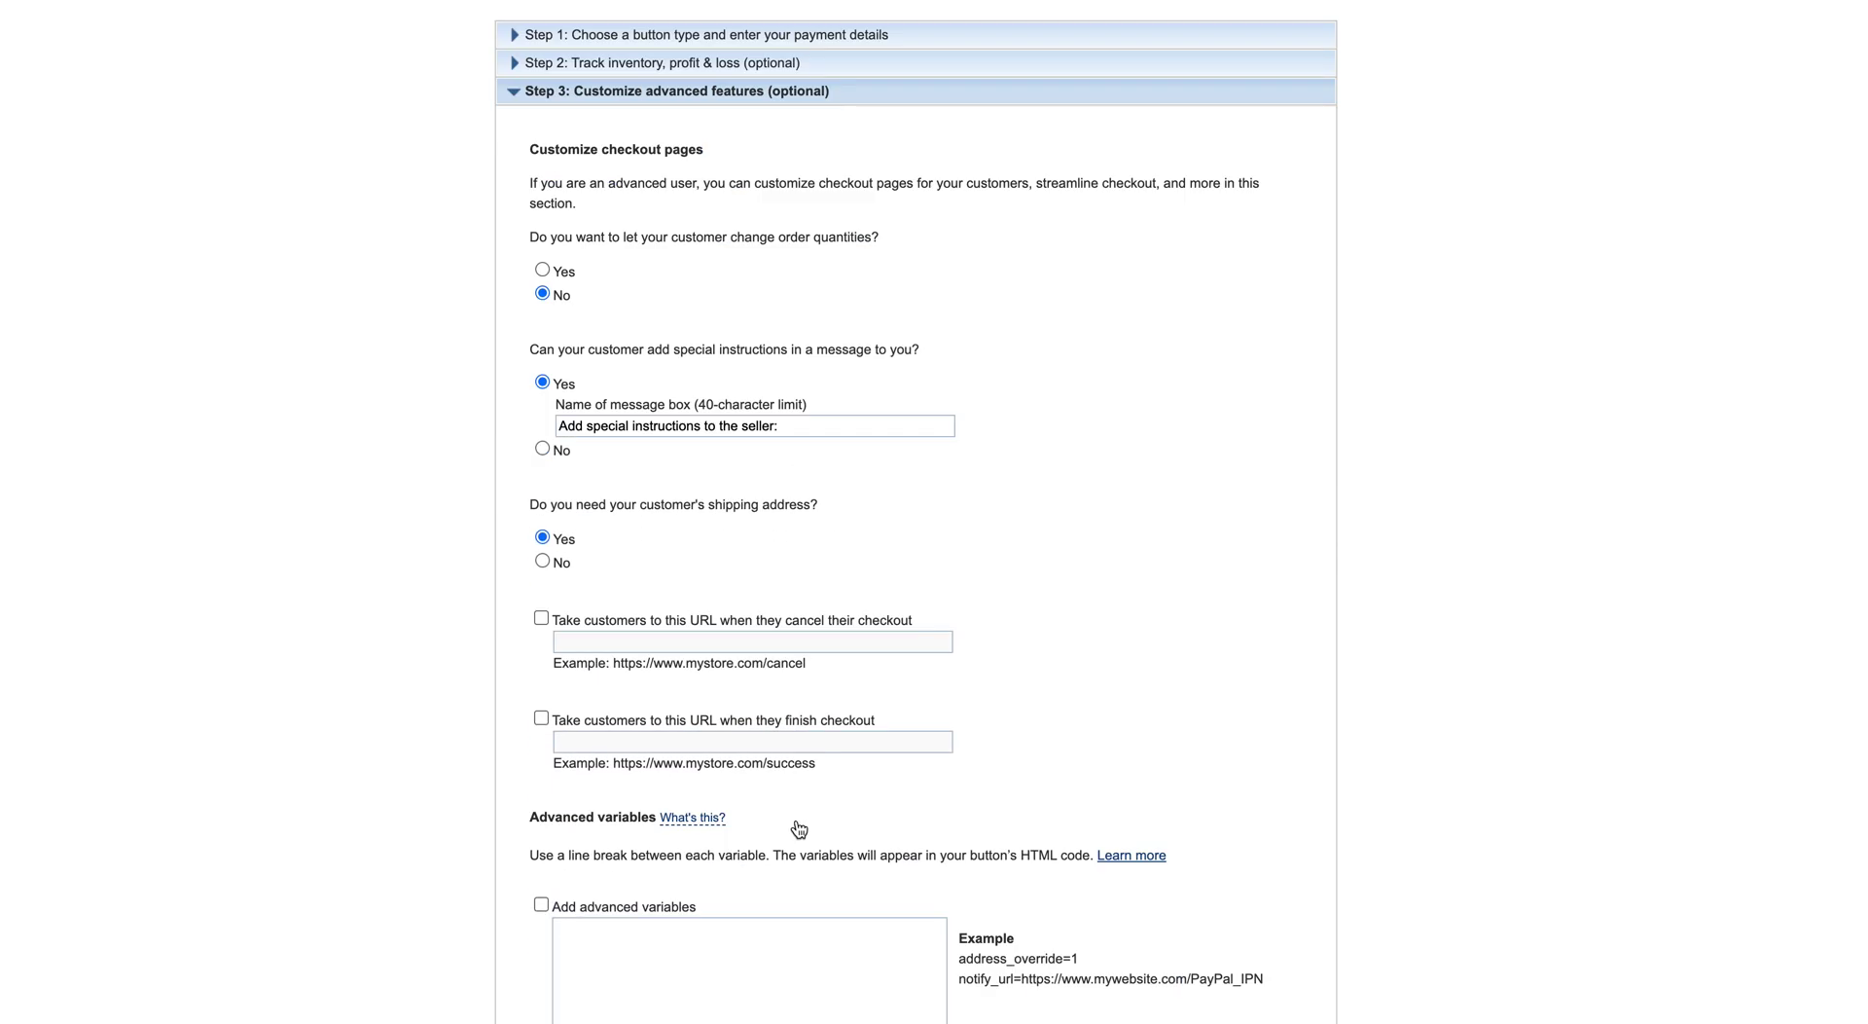
pyautogui.scroll(-1, 924, 292)
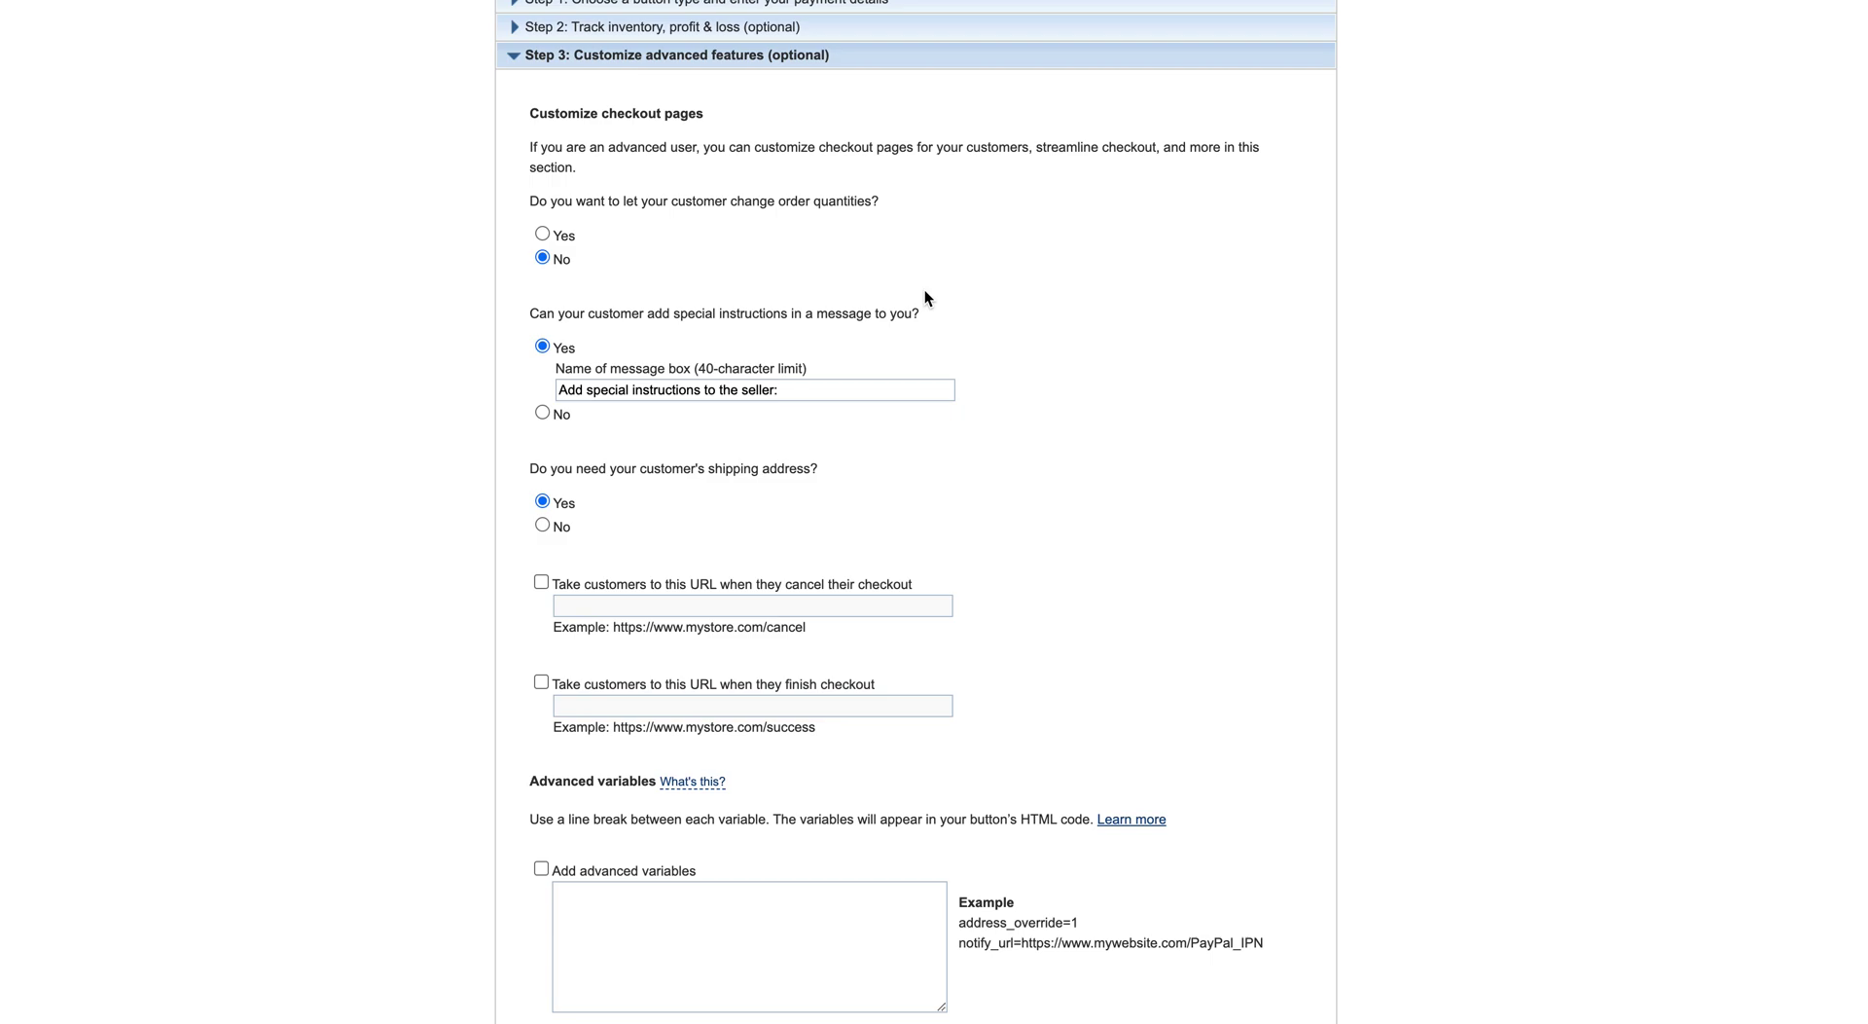
pyautogui.scroll(1, 924, 290)
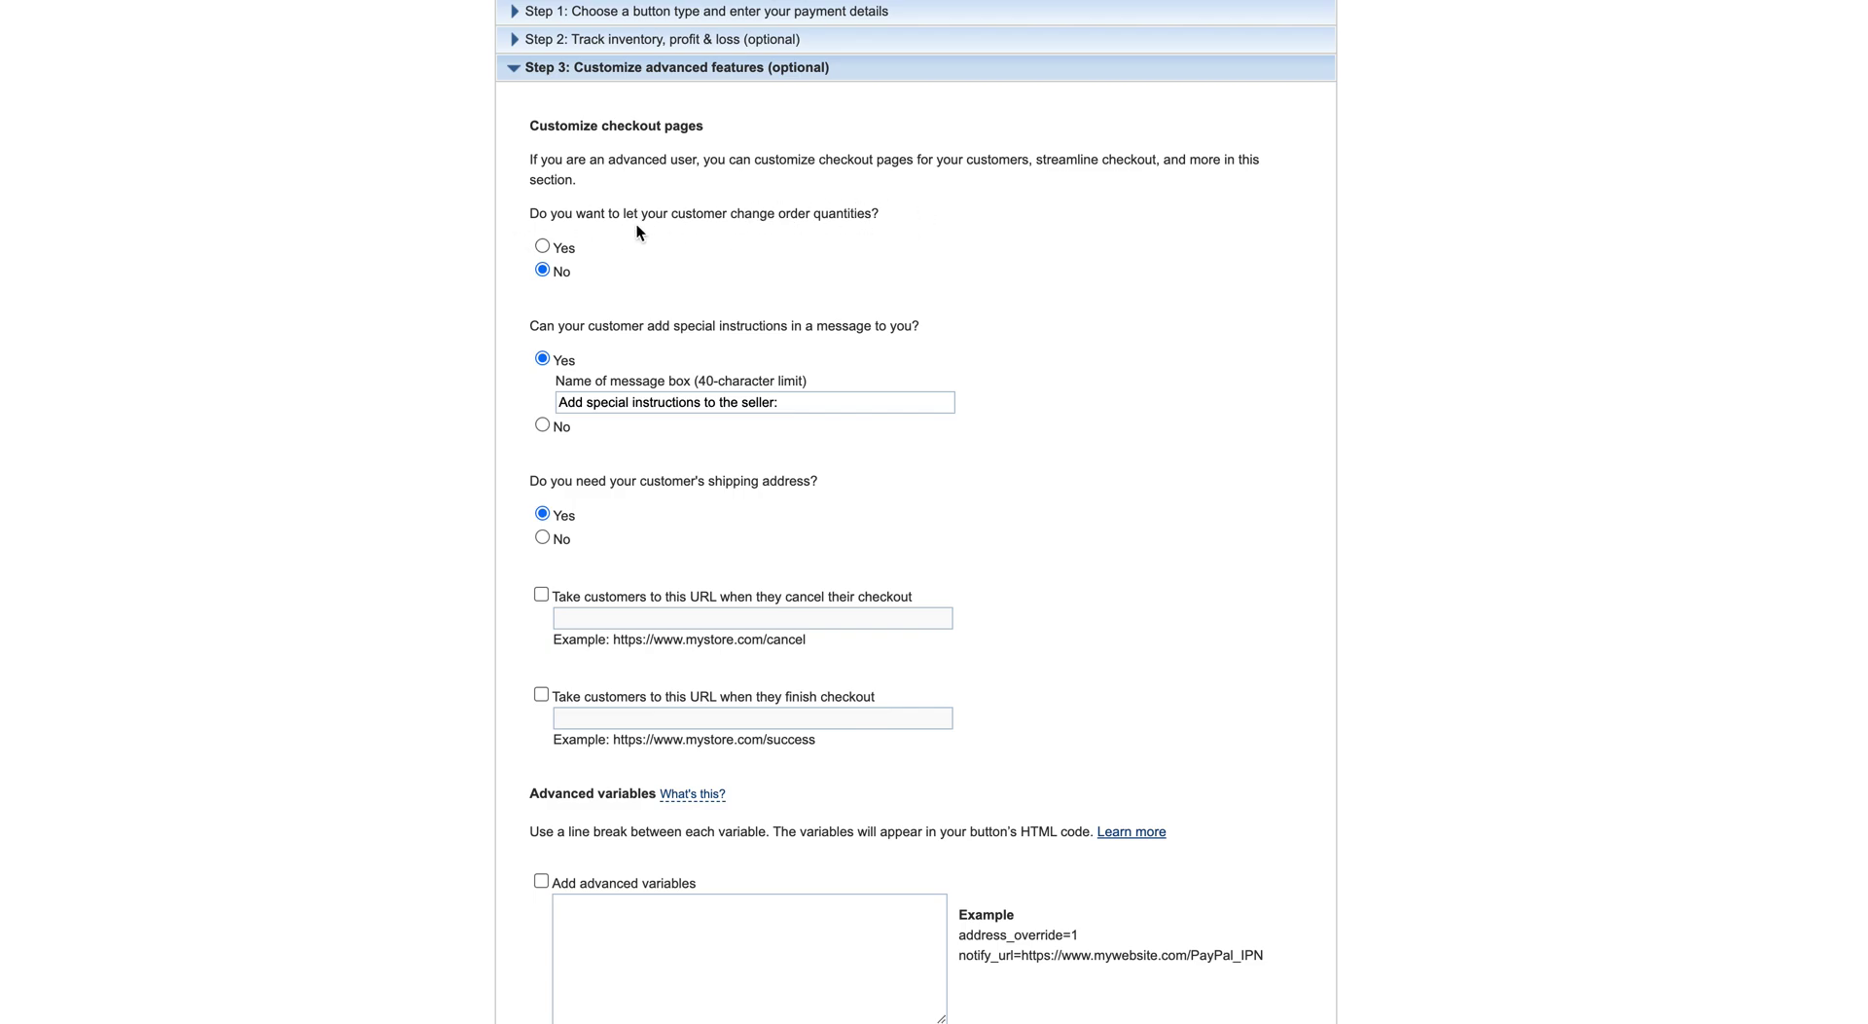
pyautogui.click(542, 247)
pyautogui.scroll(-1, 779, 438)
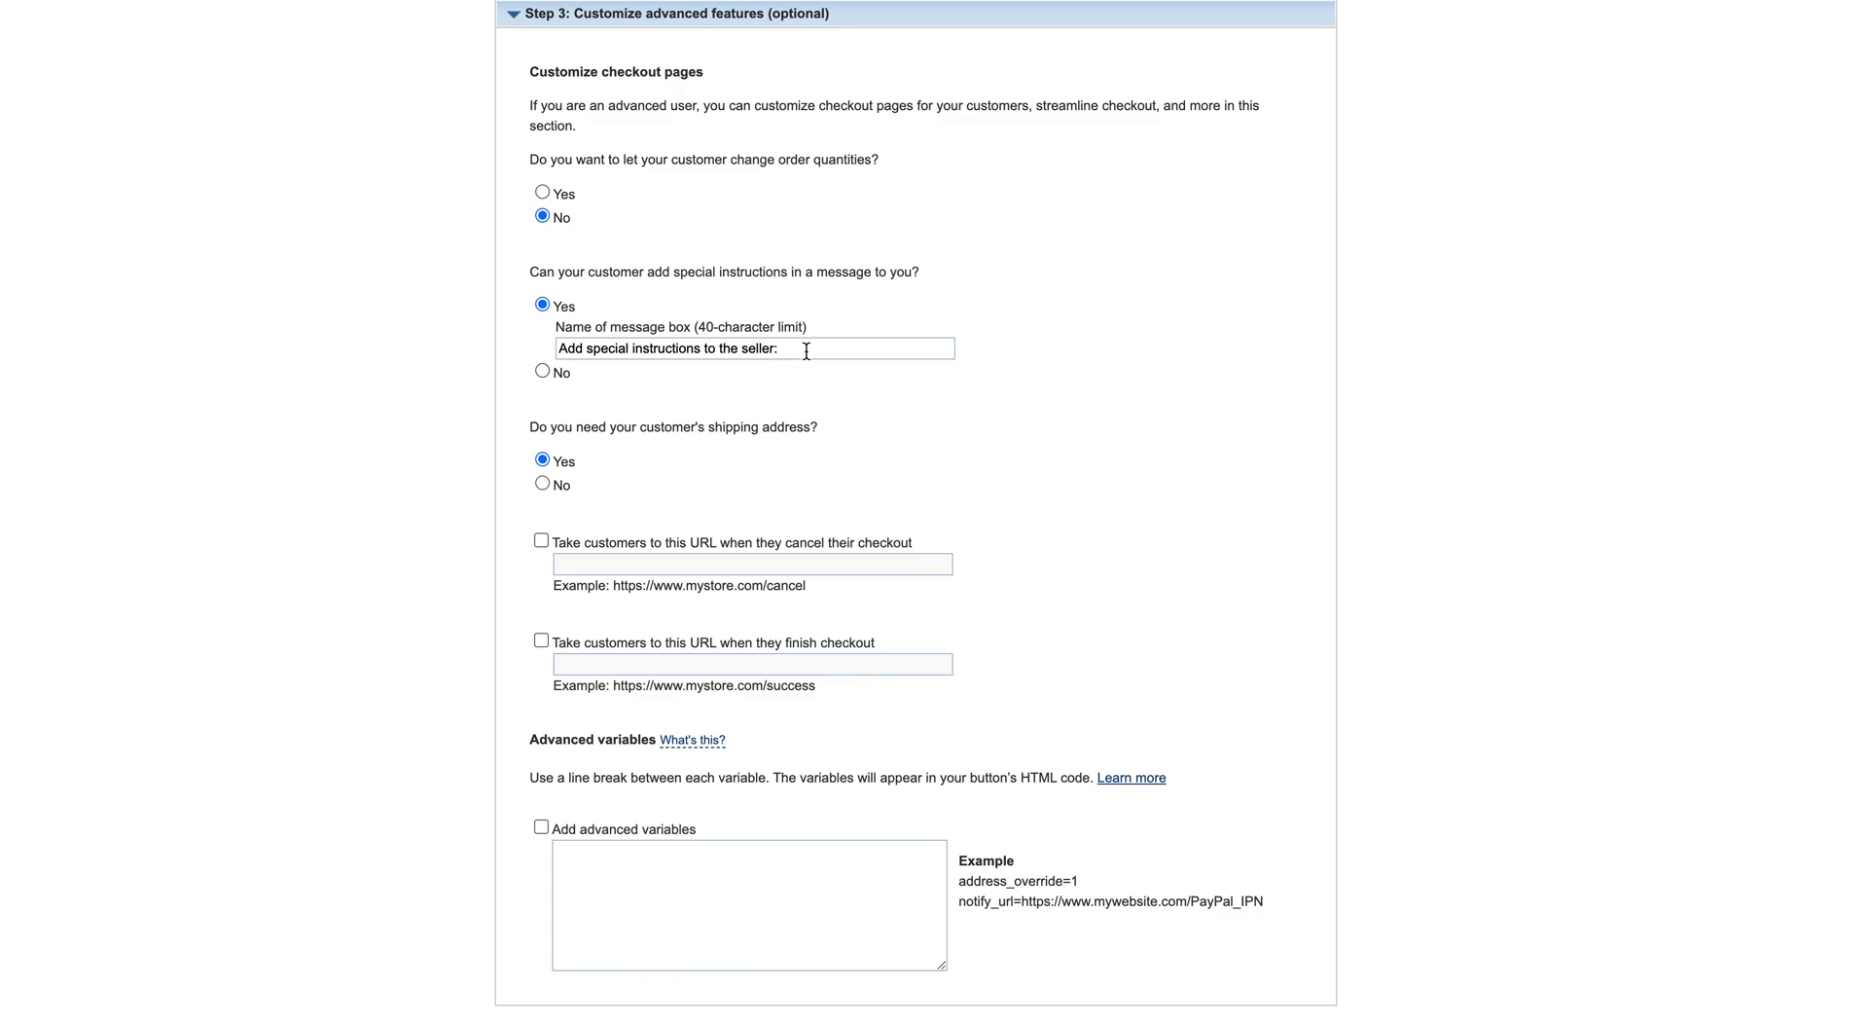
pyautogui.click(572, 347)
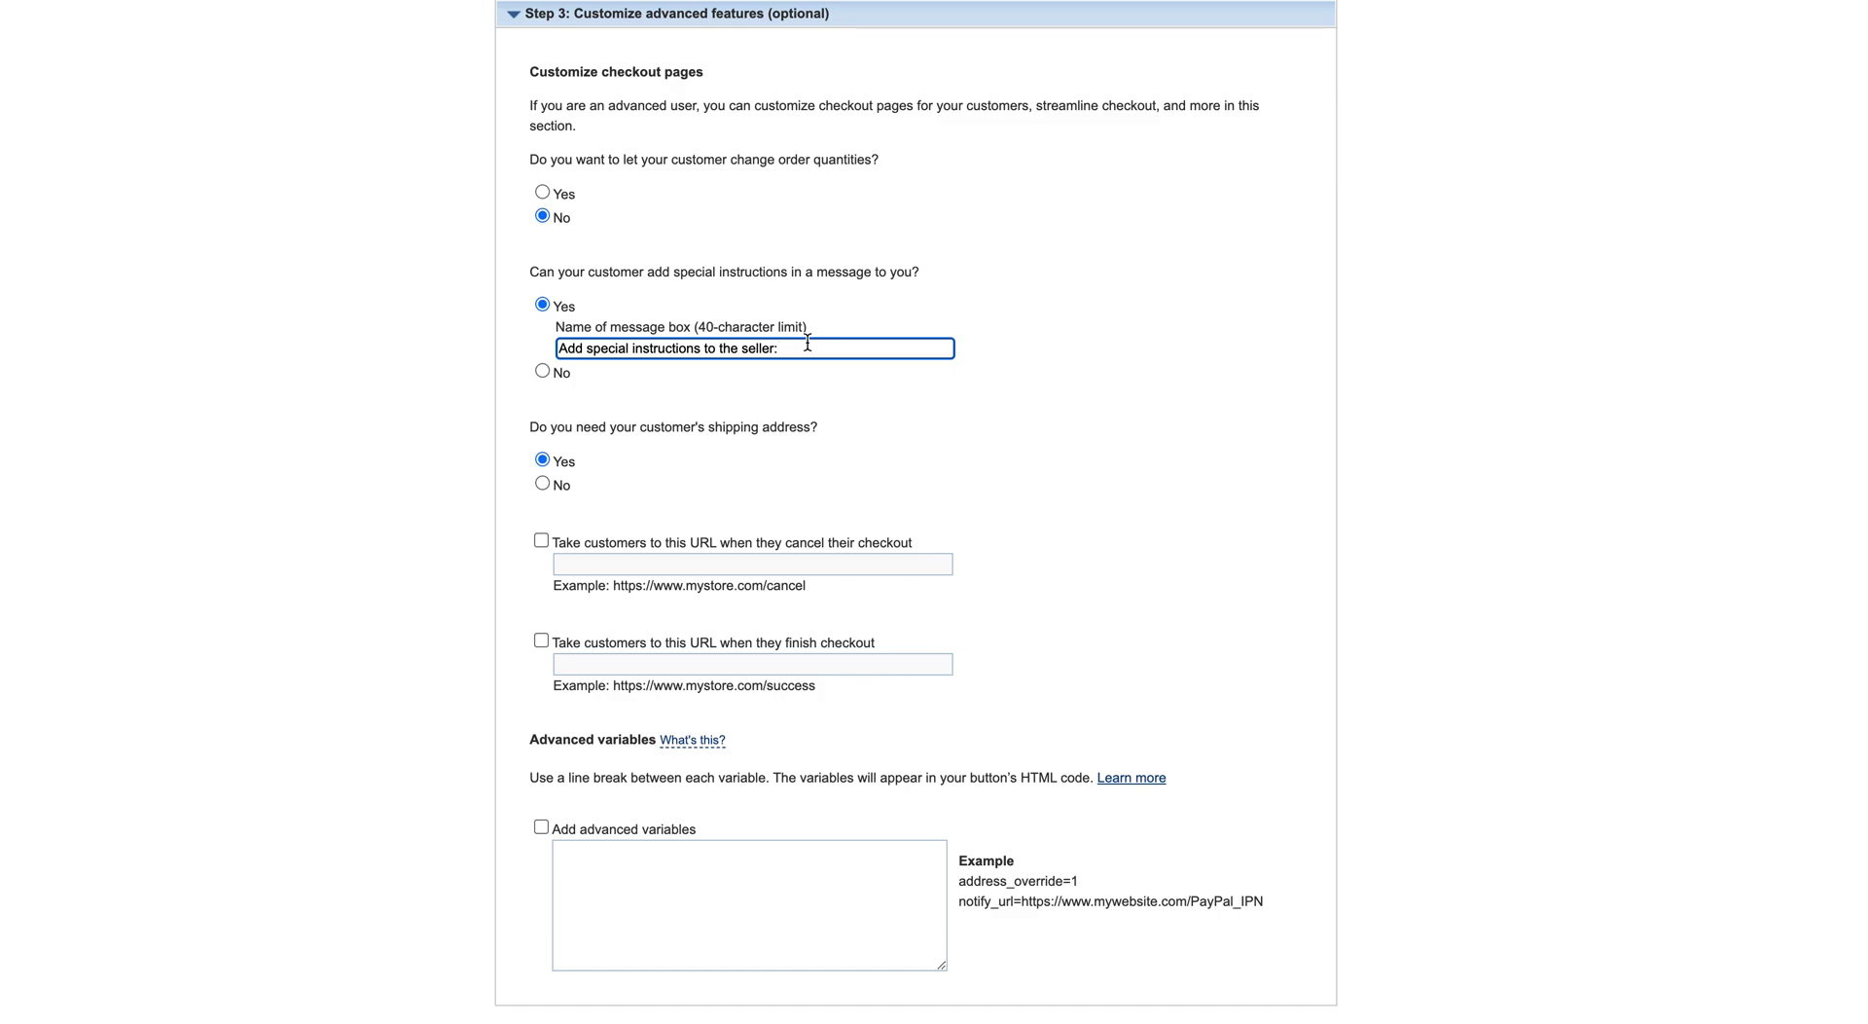
pyautogui.click(542, 371)
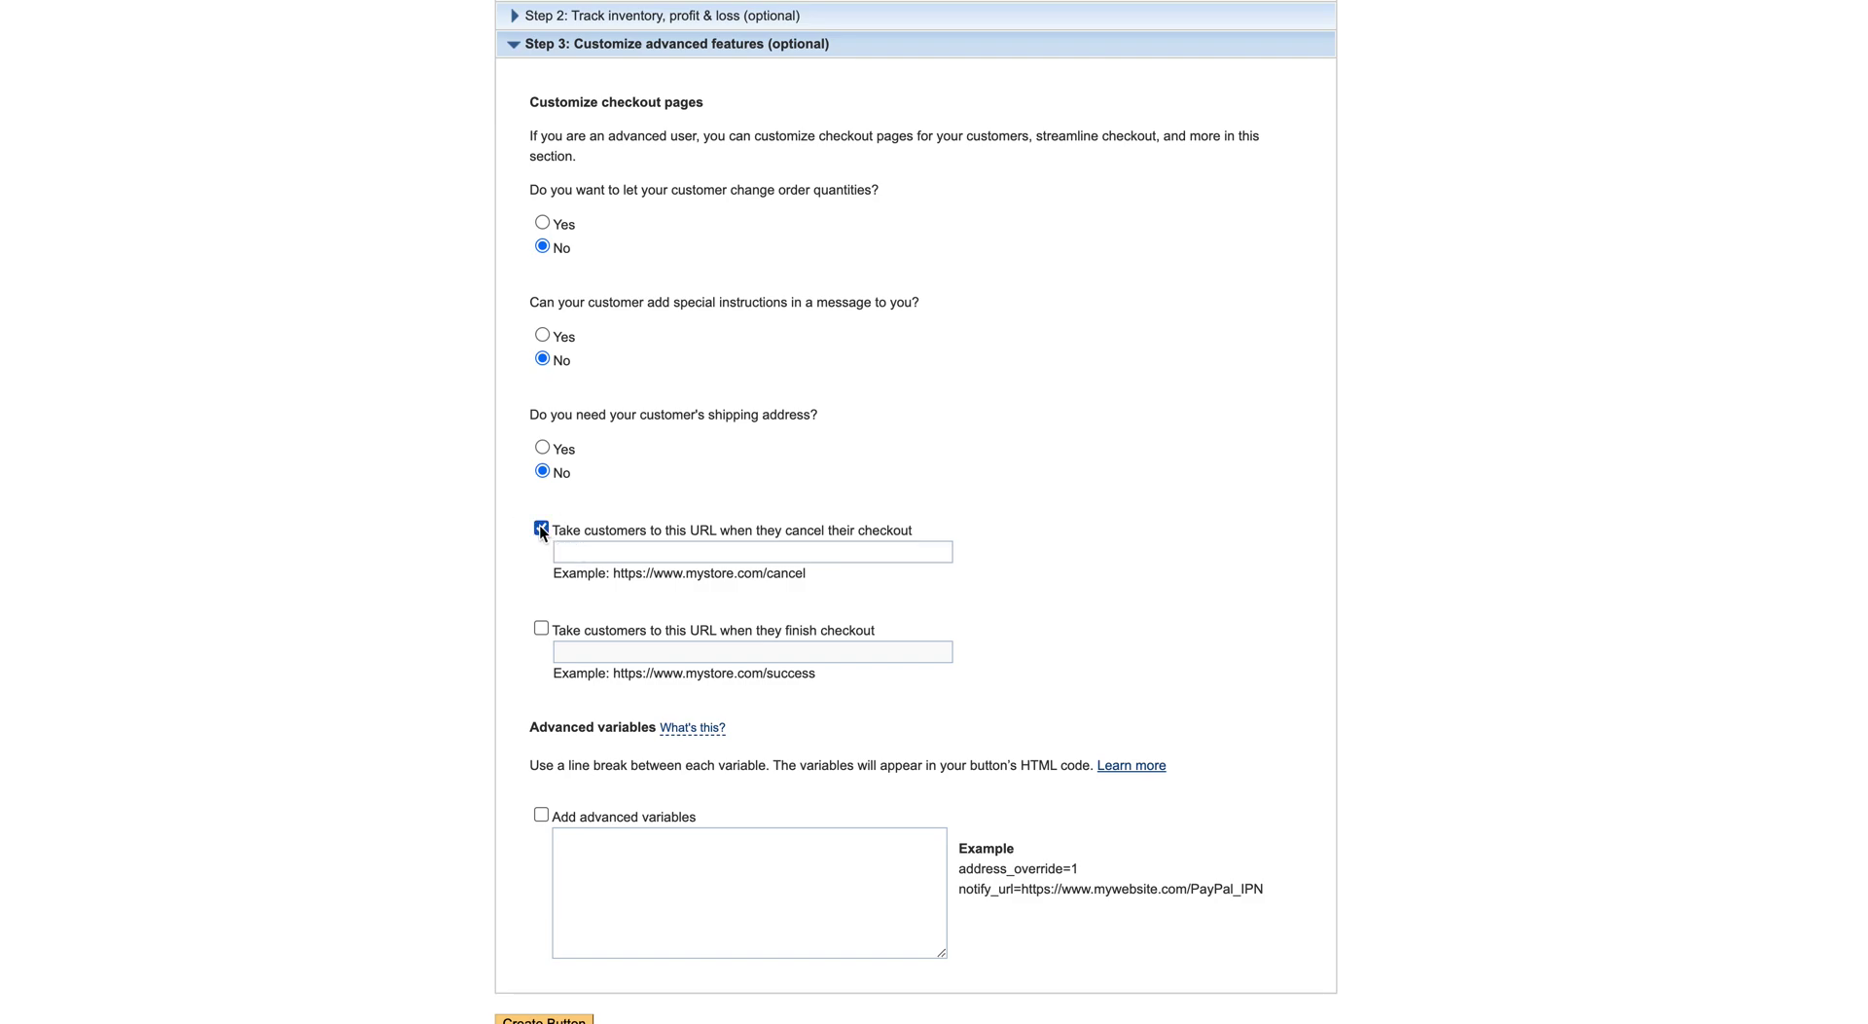
# Leave the cancel-checkout URL unused and uncheck the finished-checkout URL redirect
pyautogui.click(617, 553)
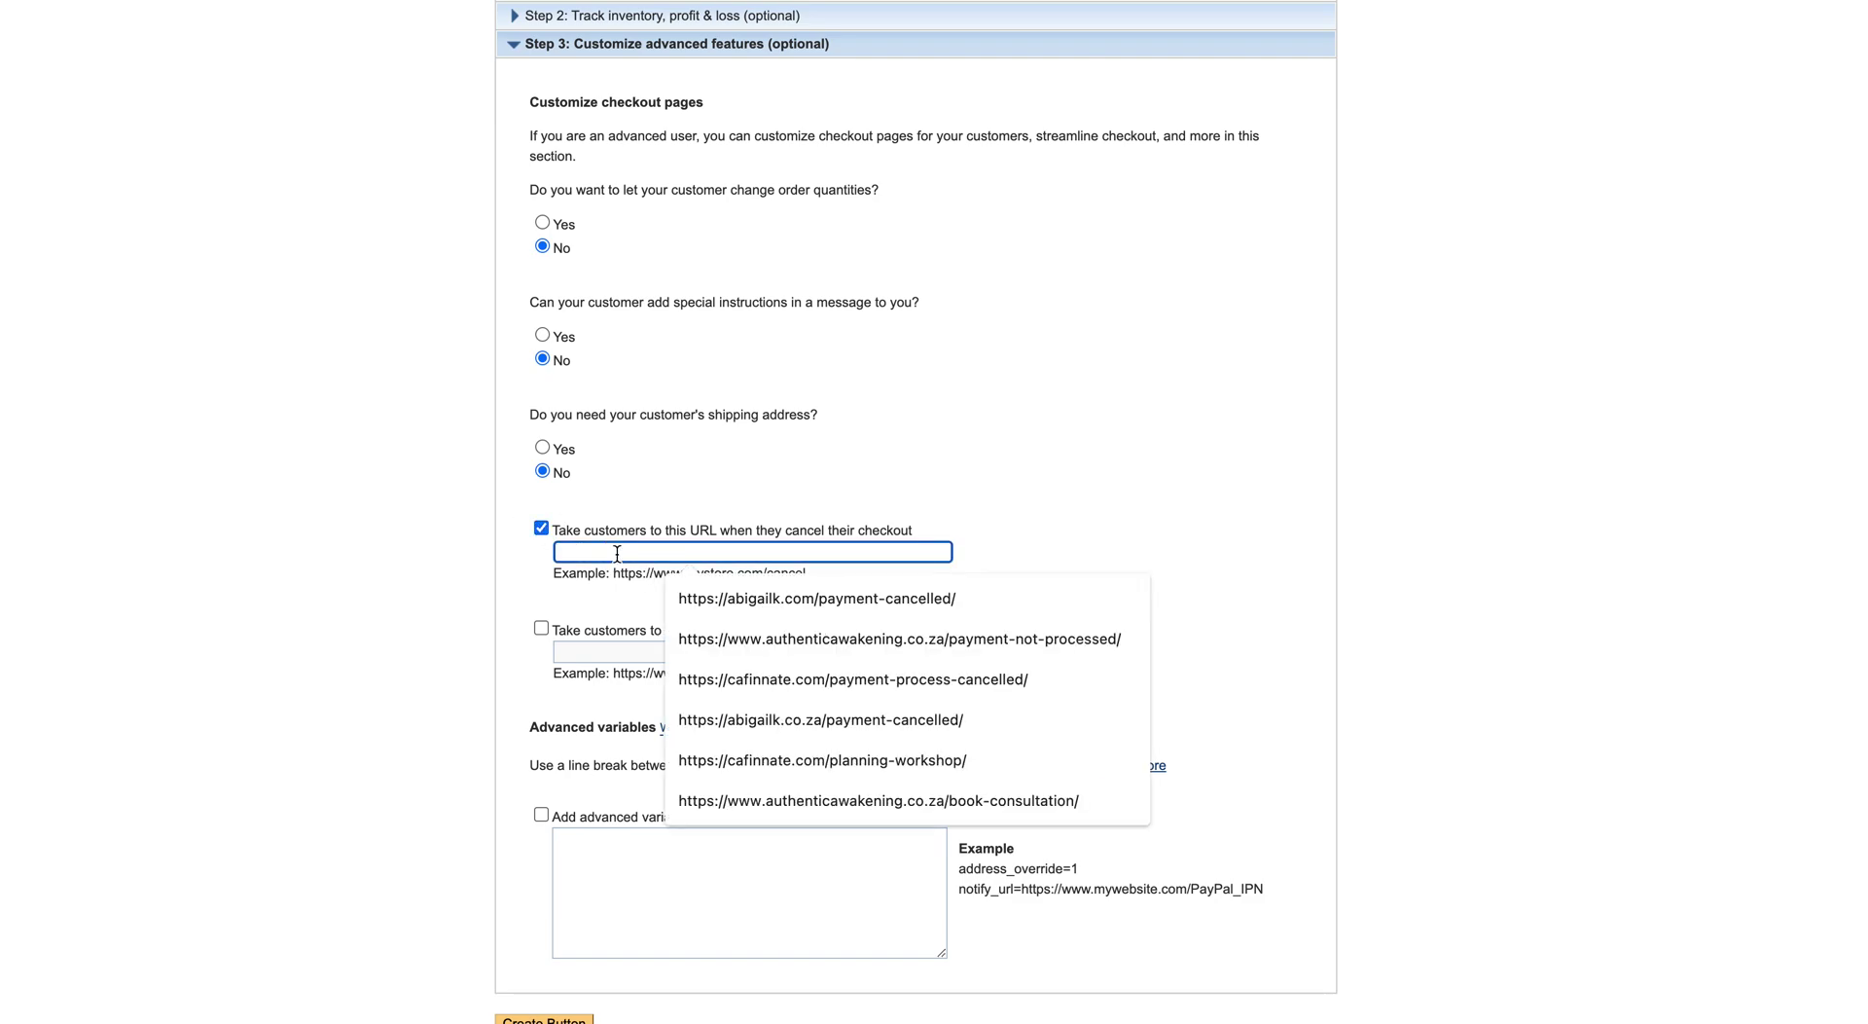
pyautogui.click(1061, 524)
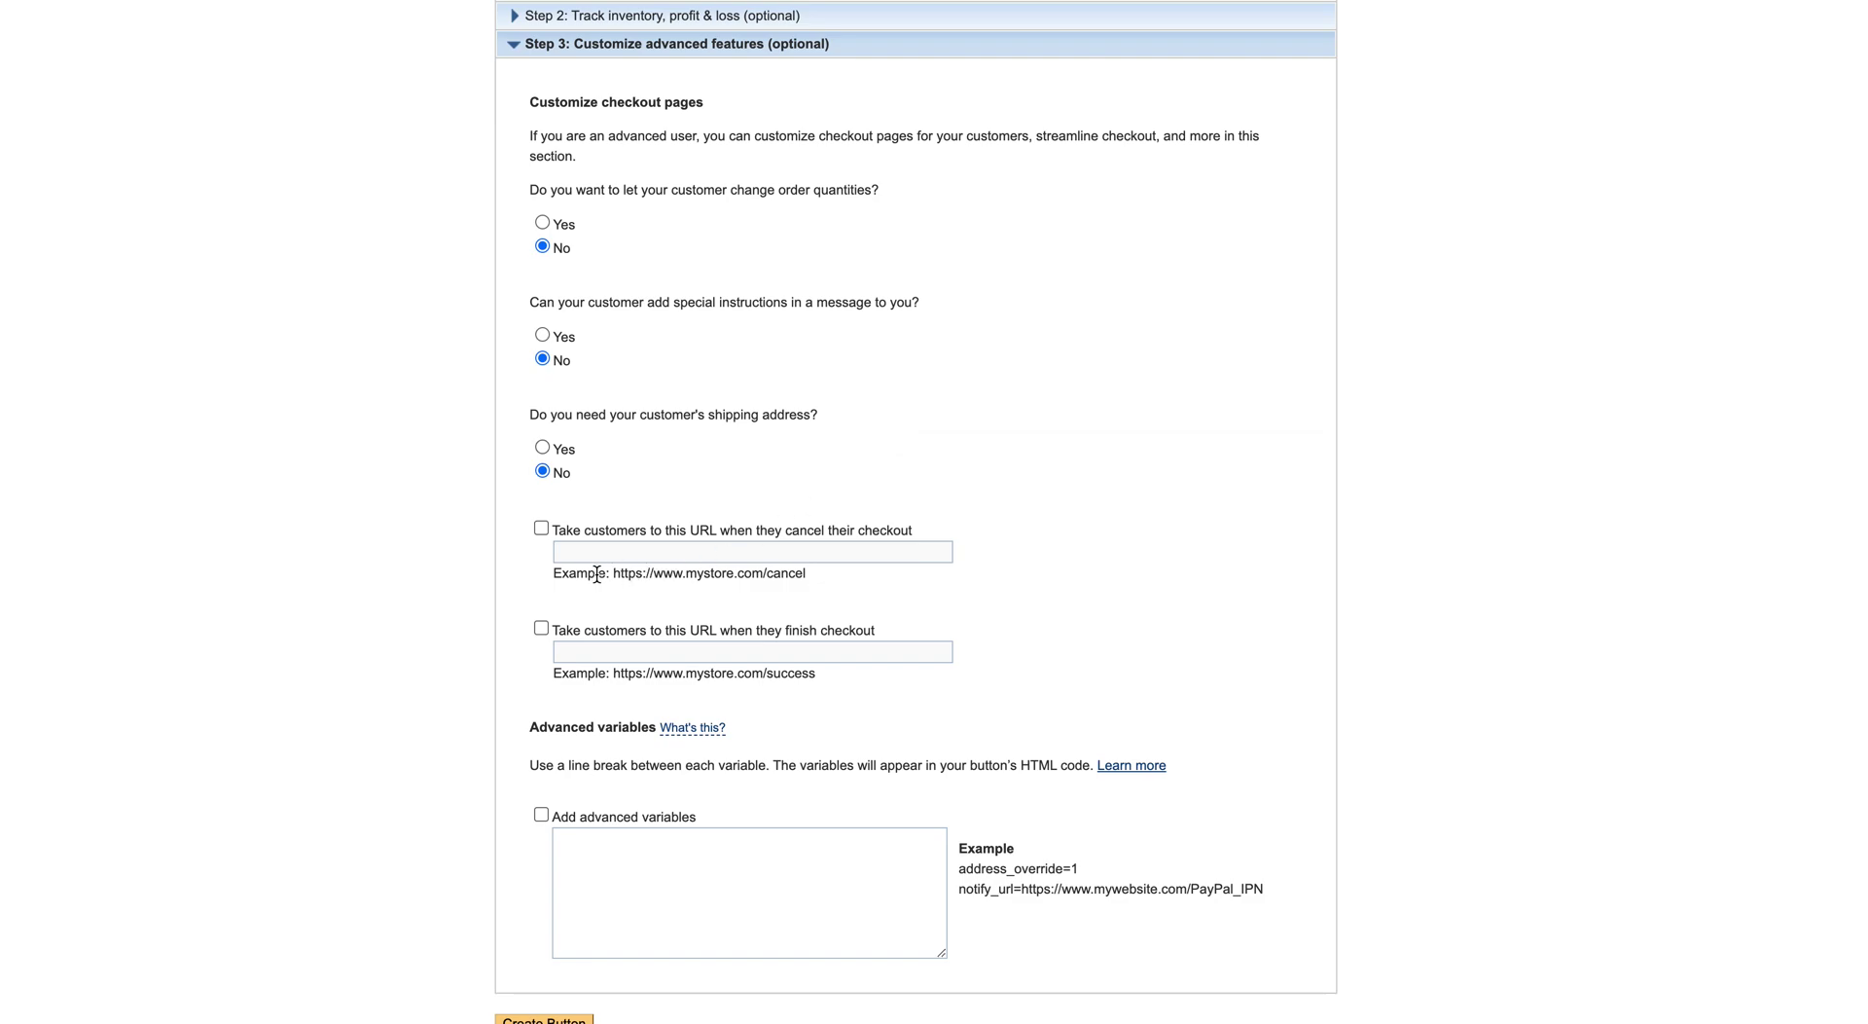
pyautogui.moveTo(614, 572); pyautogui.dragTo(809, 596)
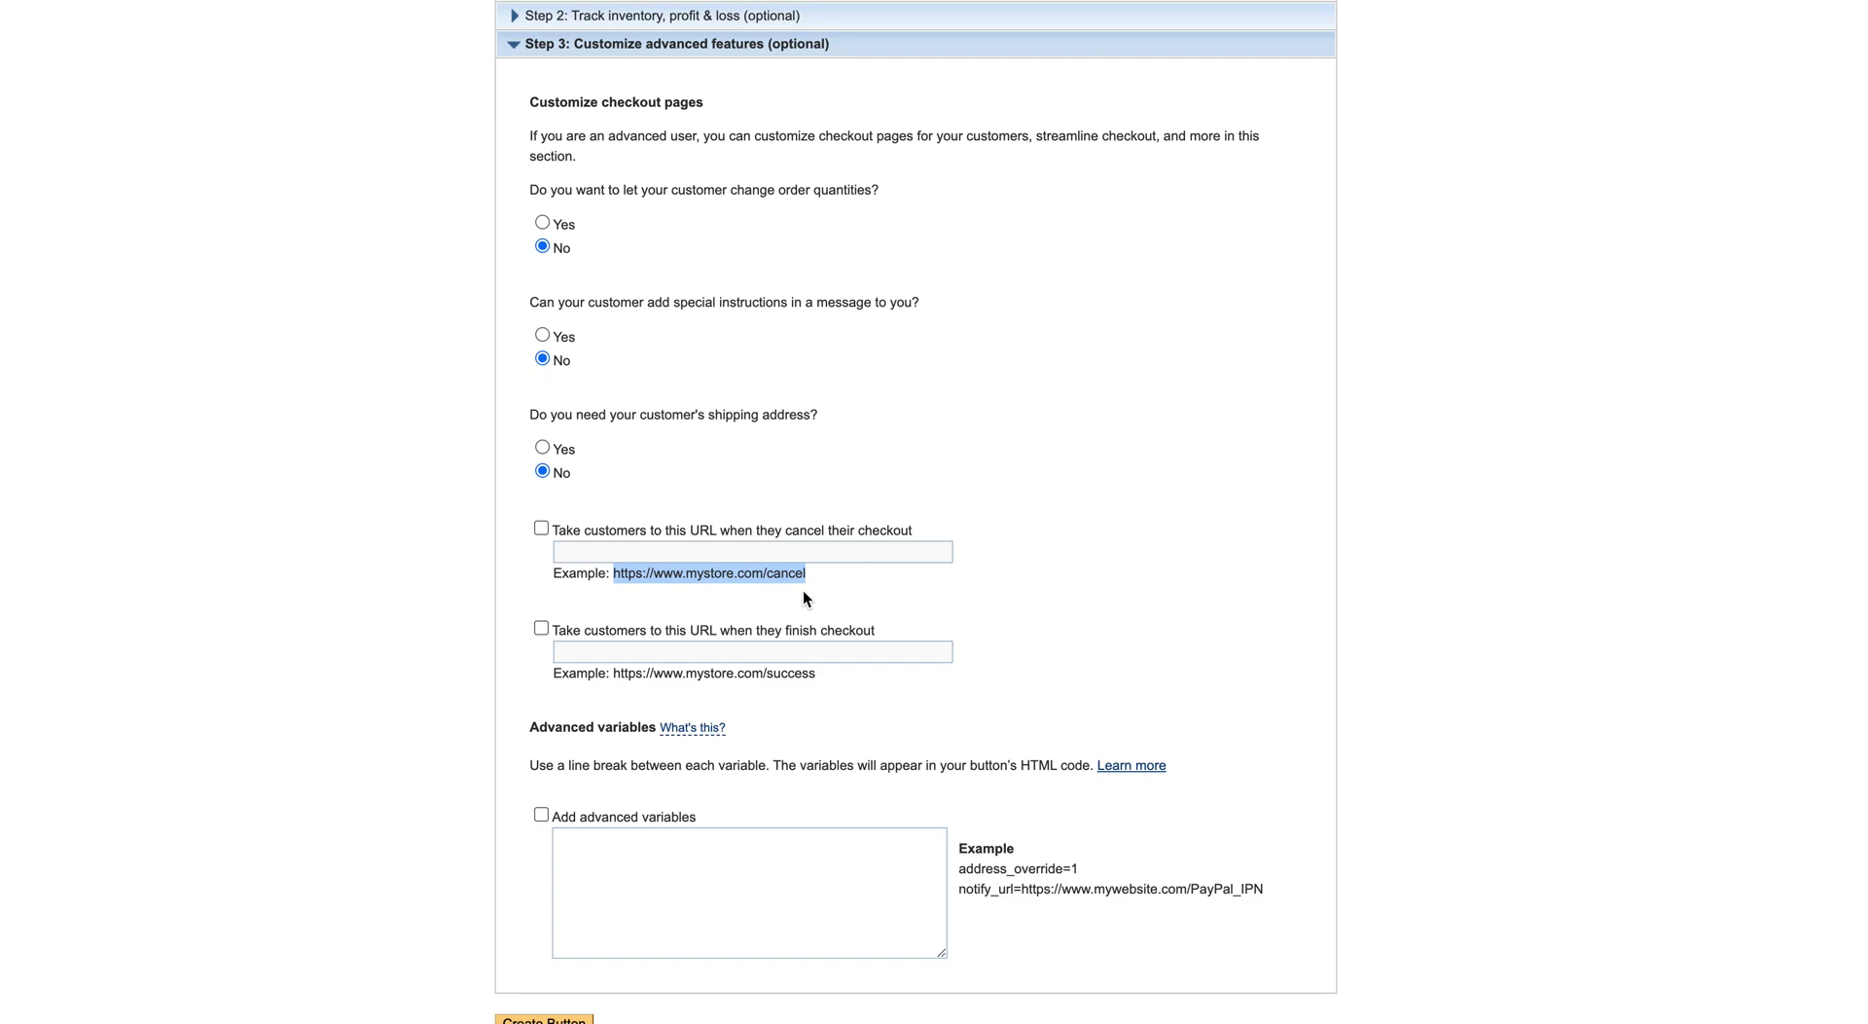
pyautogui.click(608, 552)
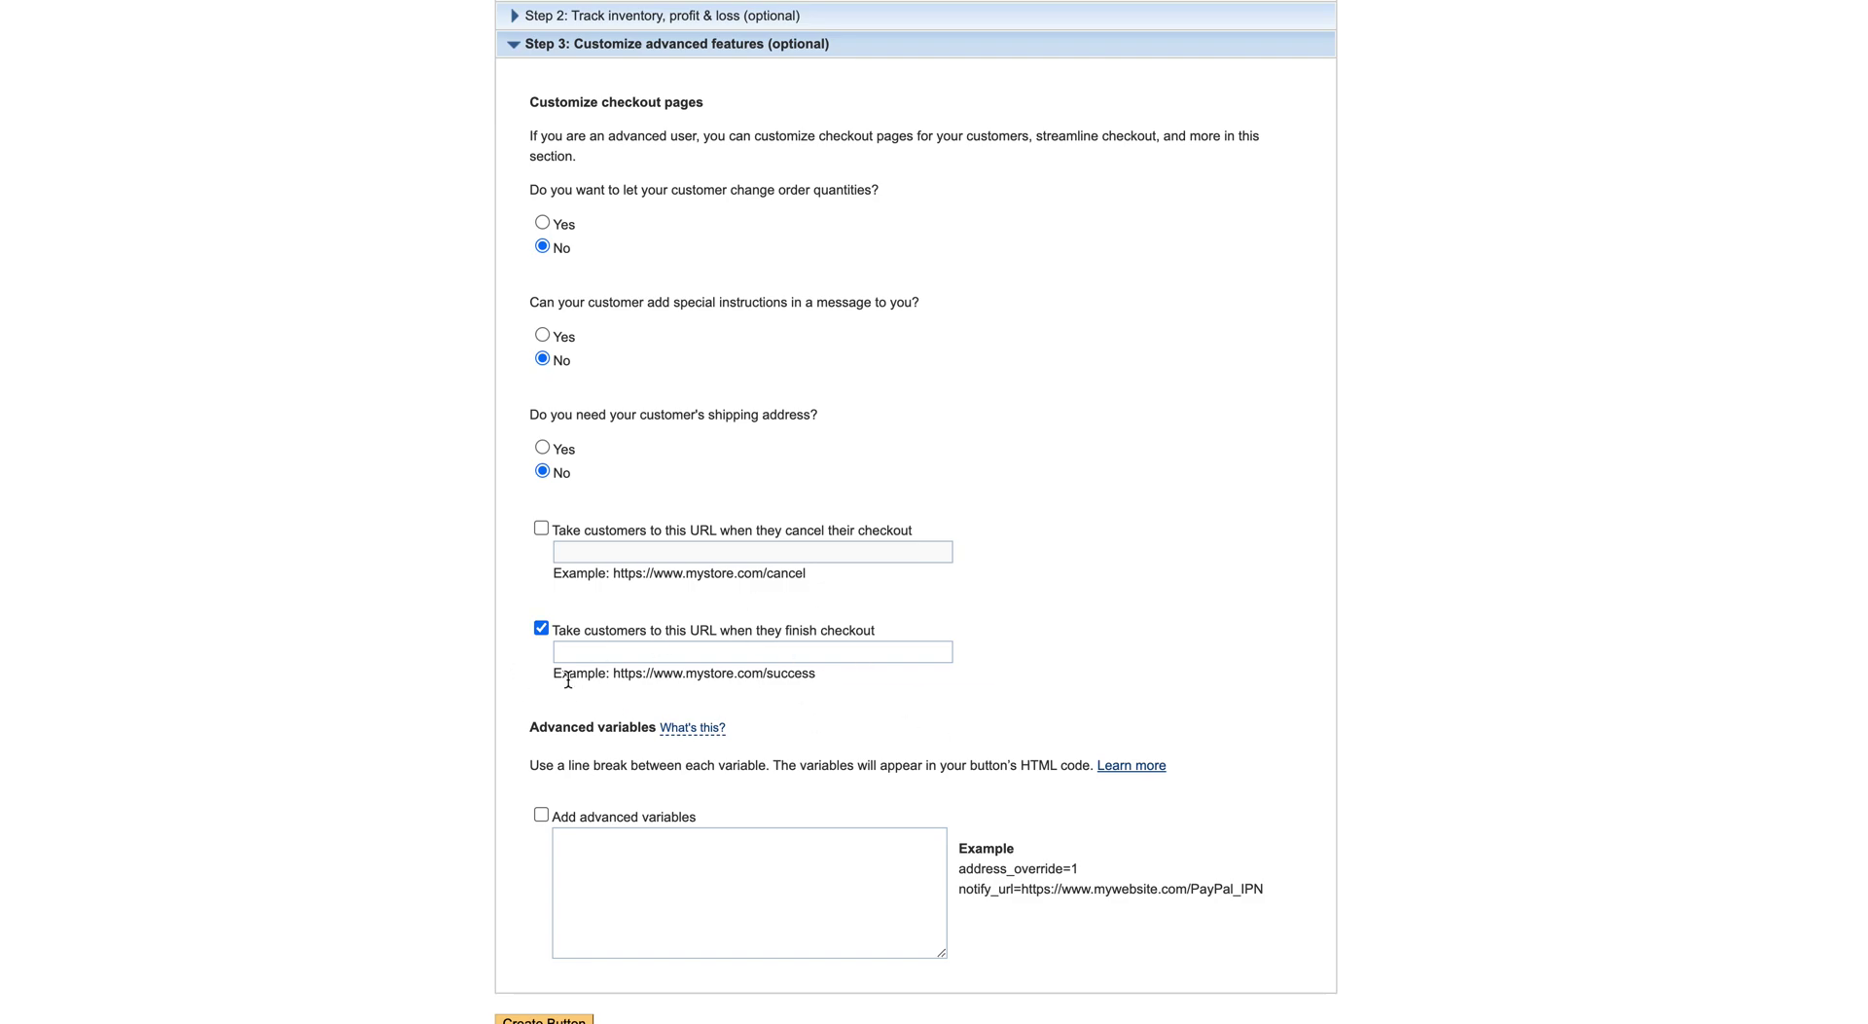
pyautogui.click(541, 629)
# Create the Online Consultation button and select its generated Website HTML code
pyautogui.click(541, 1018)
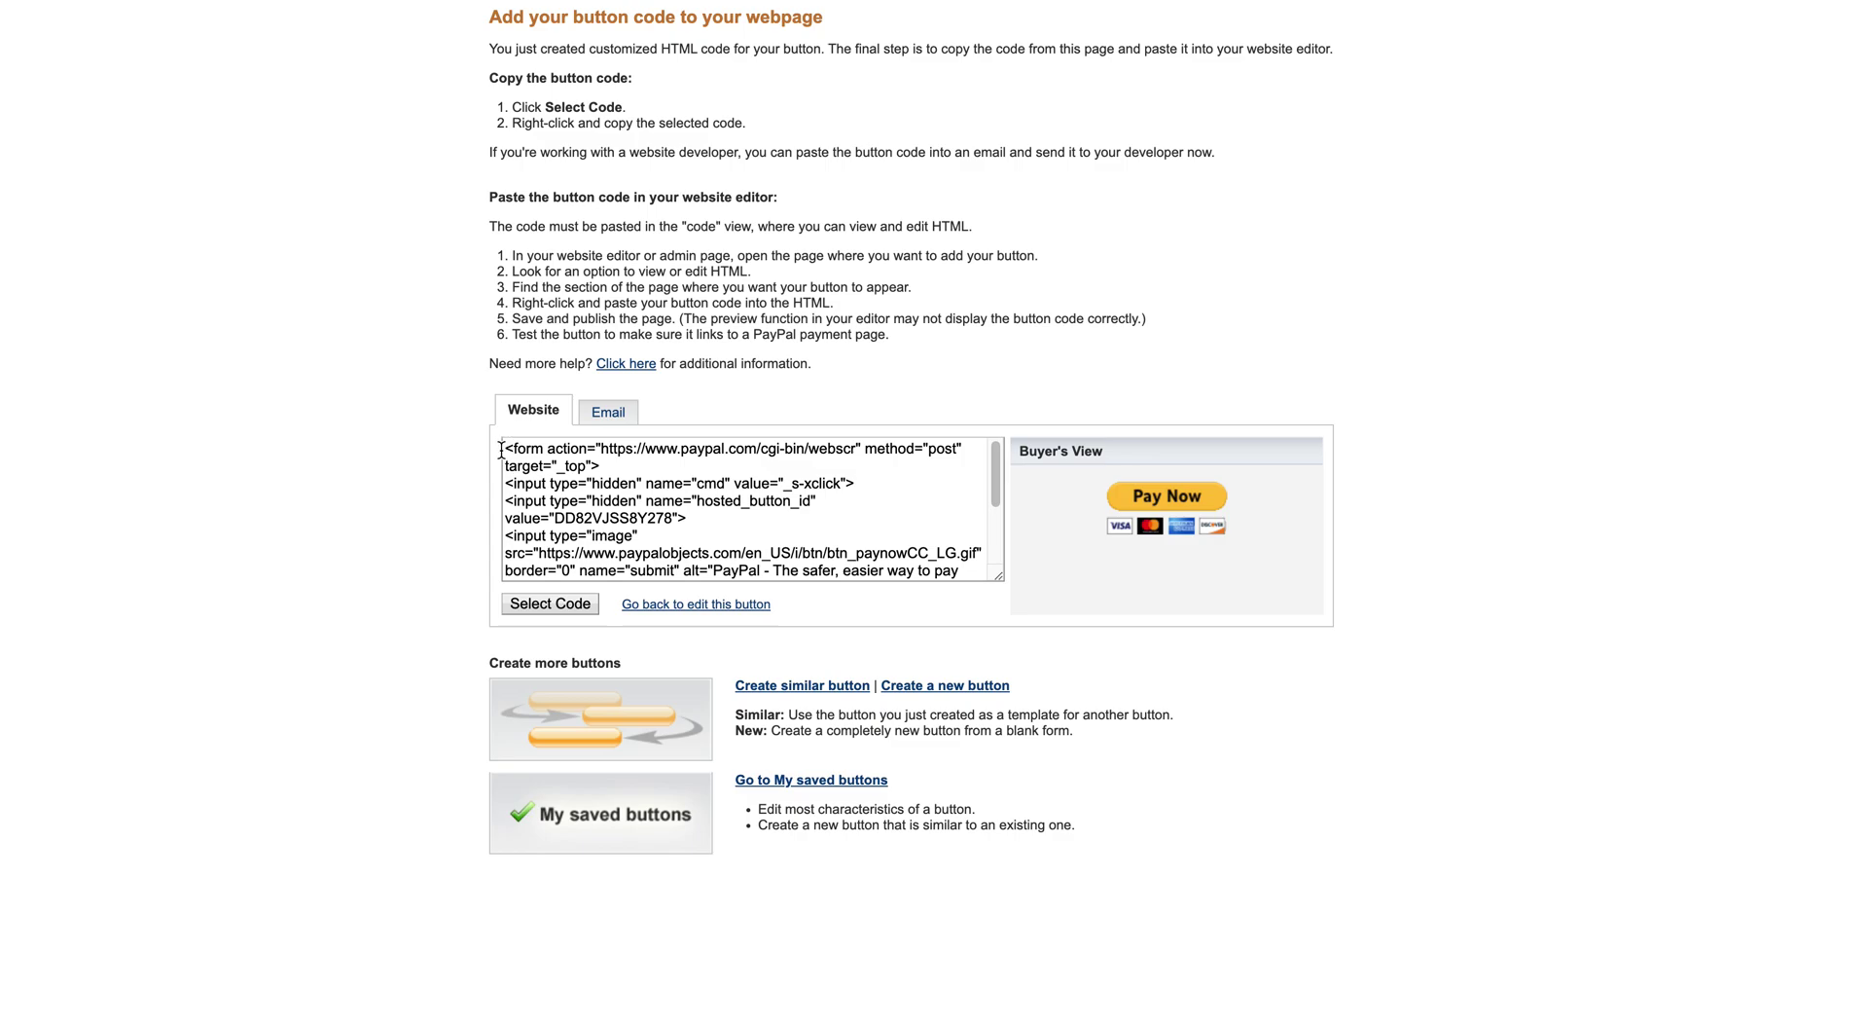
pyautogui.moveTo(501, 450); pyautogui.dragTo(586, 633)
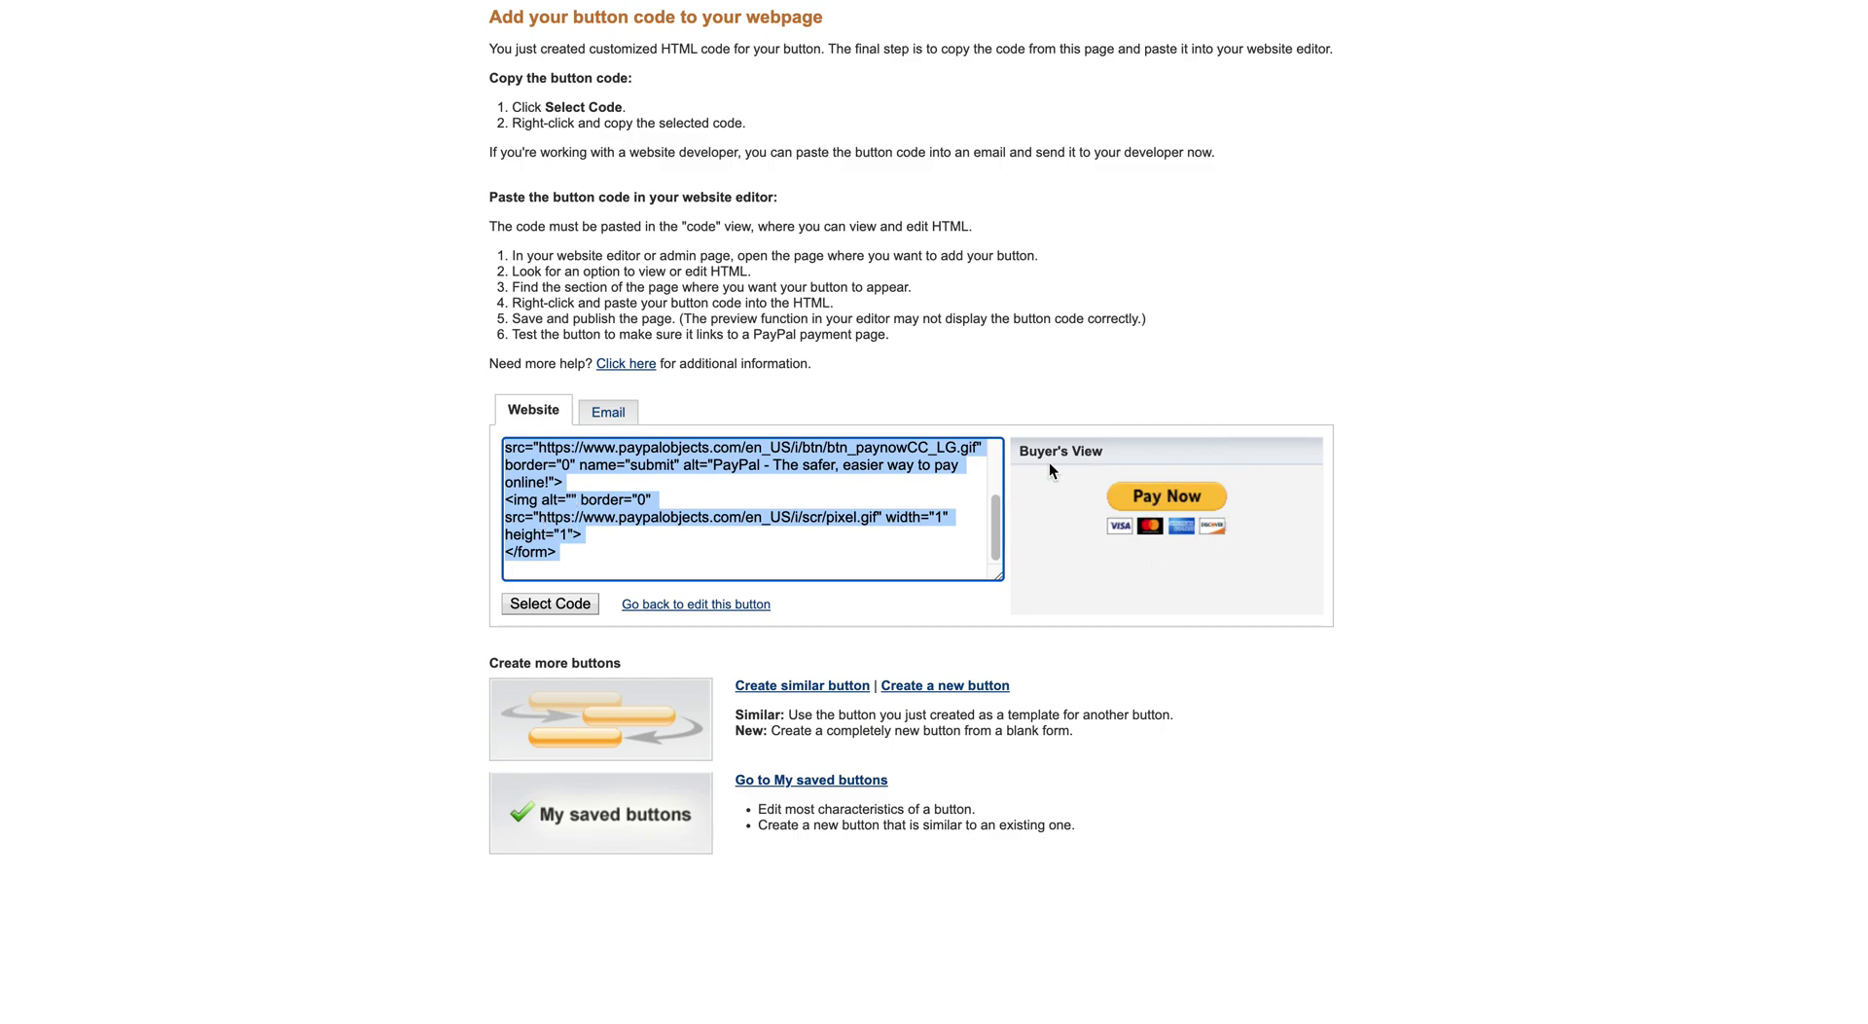
# Show the Email version of the button and select its full payment link URL
pyautogui.click(615, 412)
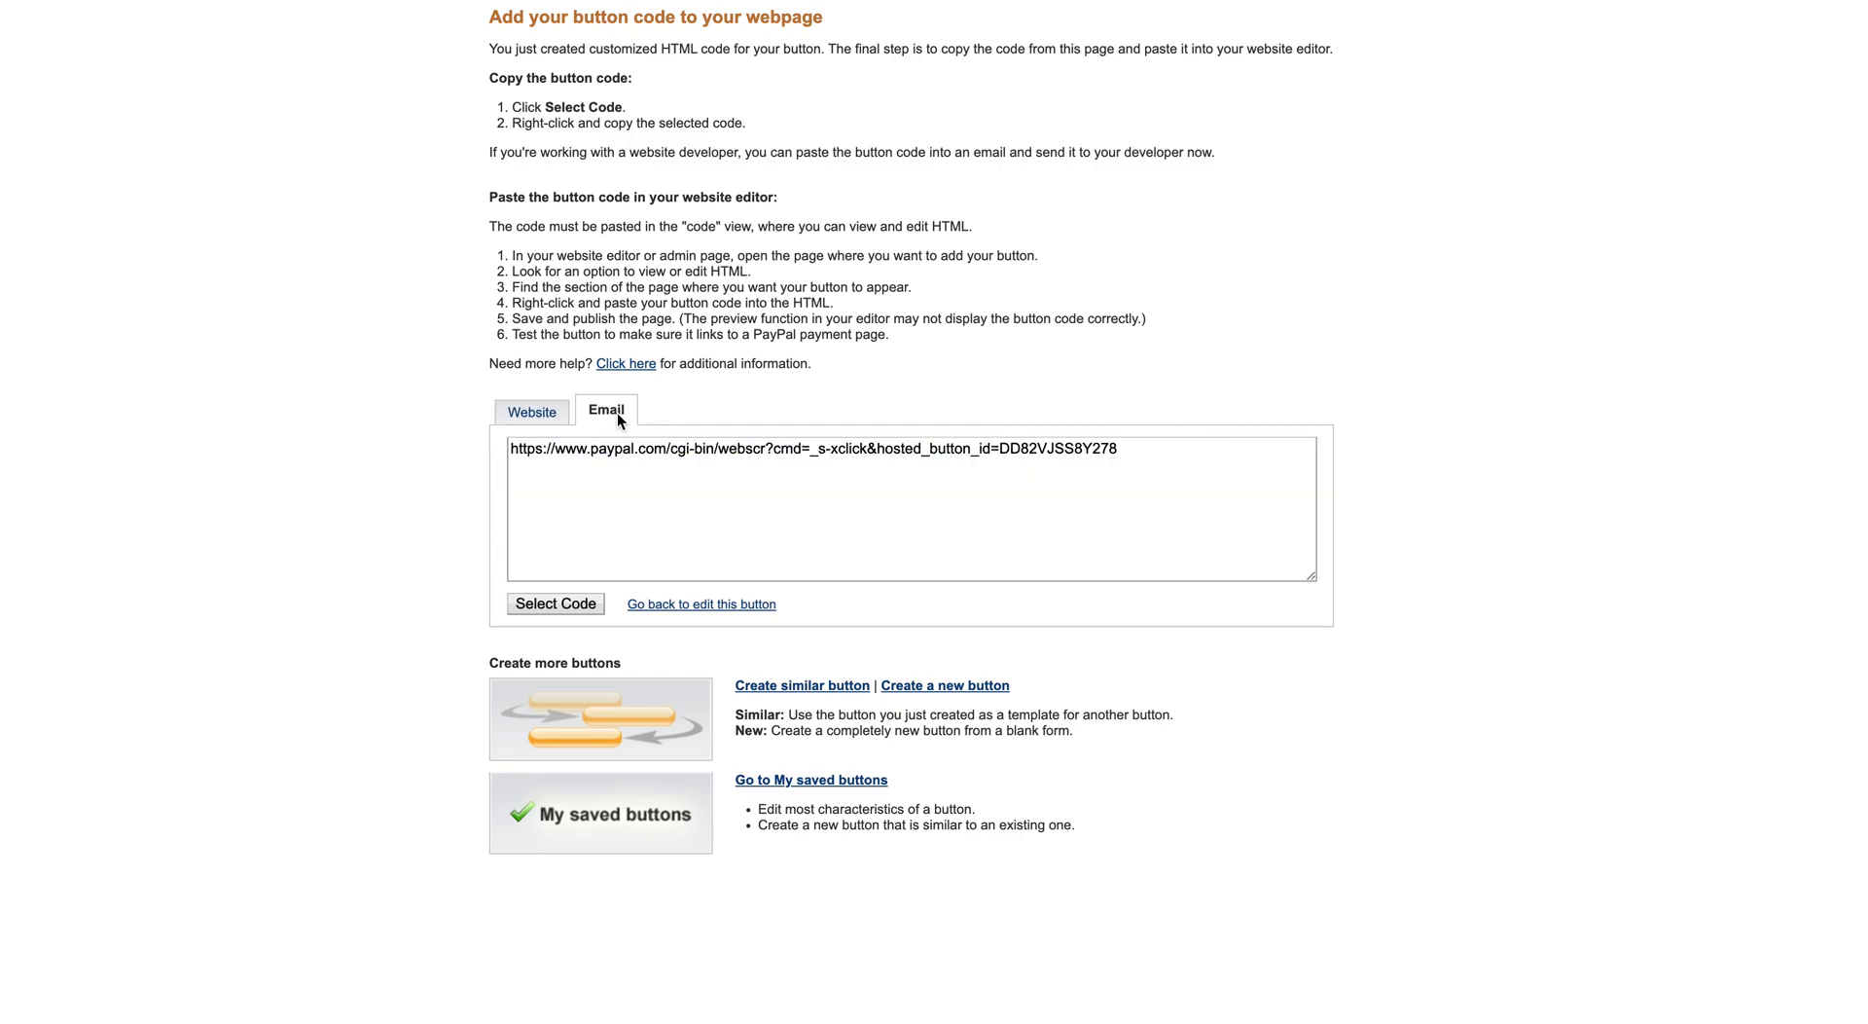
pyautogui.tripleClick(506, 450)
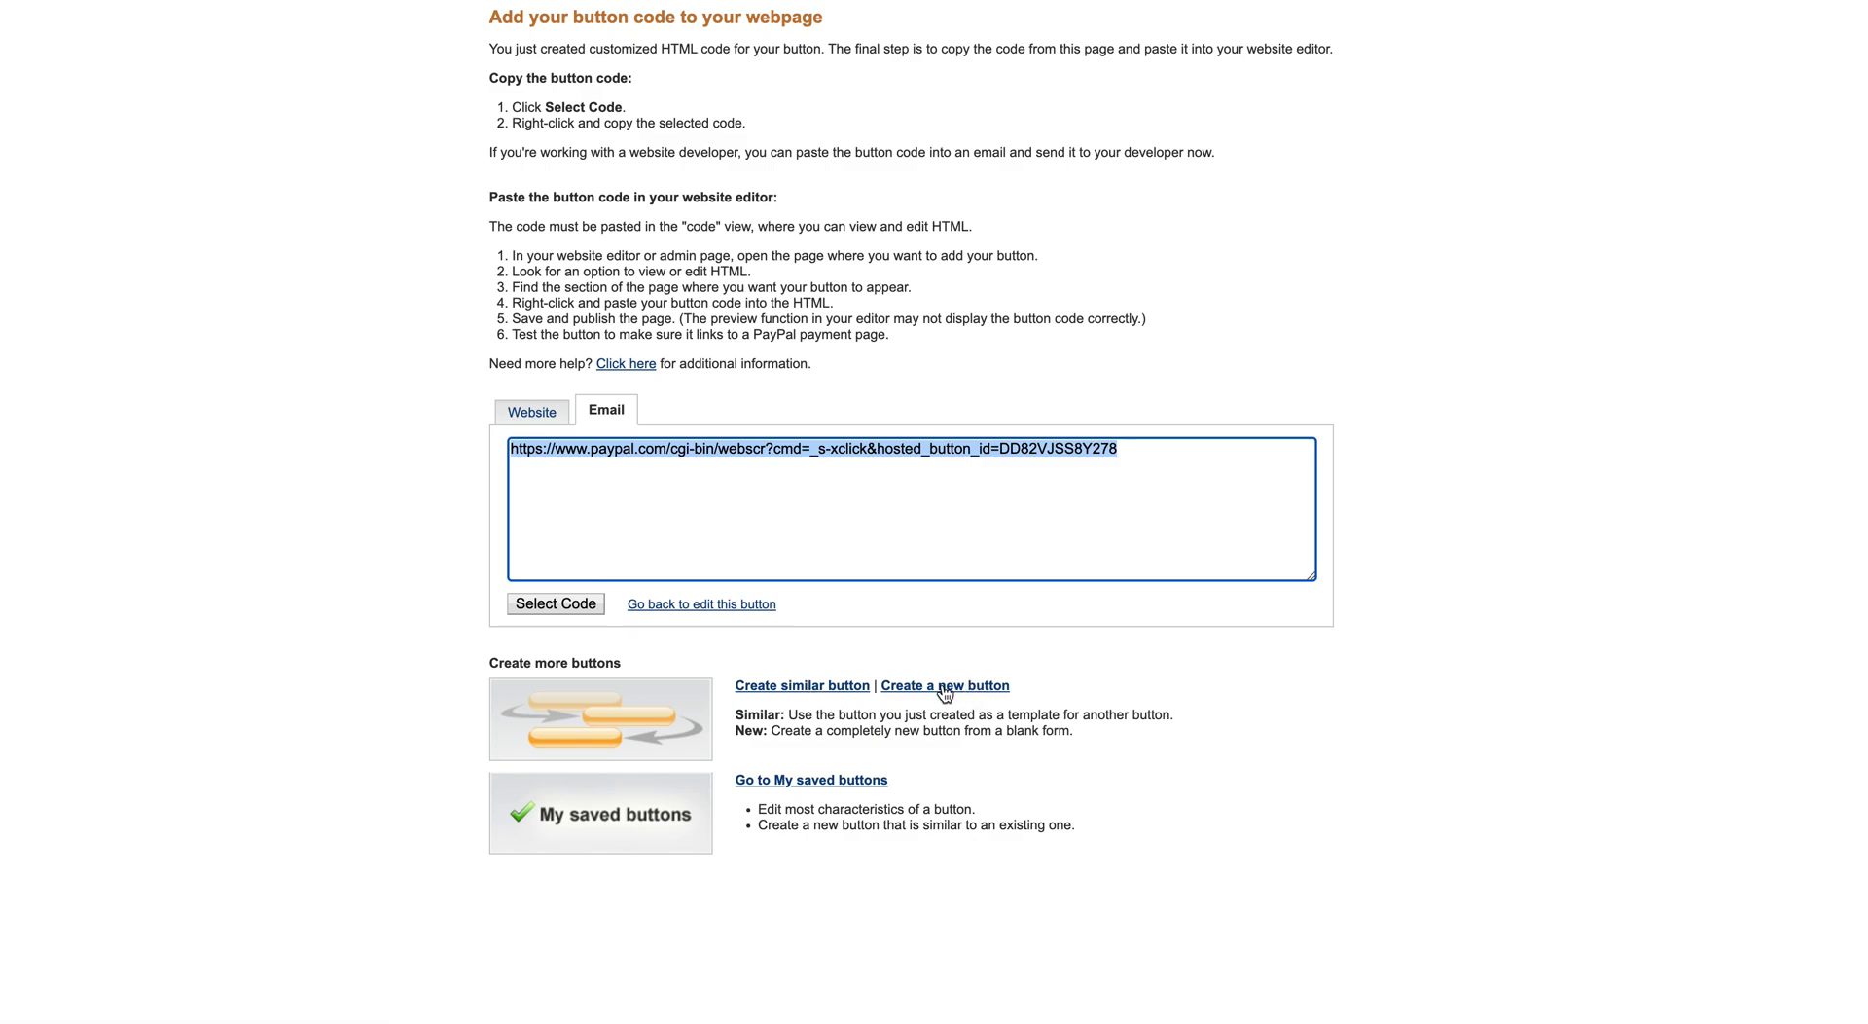
# From the saved buttons' Online Consultation actions, go to the Make a PayPal Button page
pyautogui.click(807, 789)
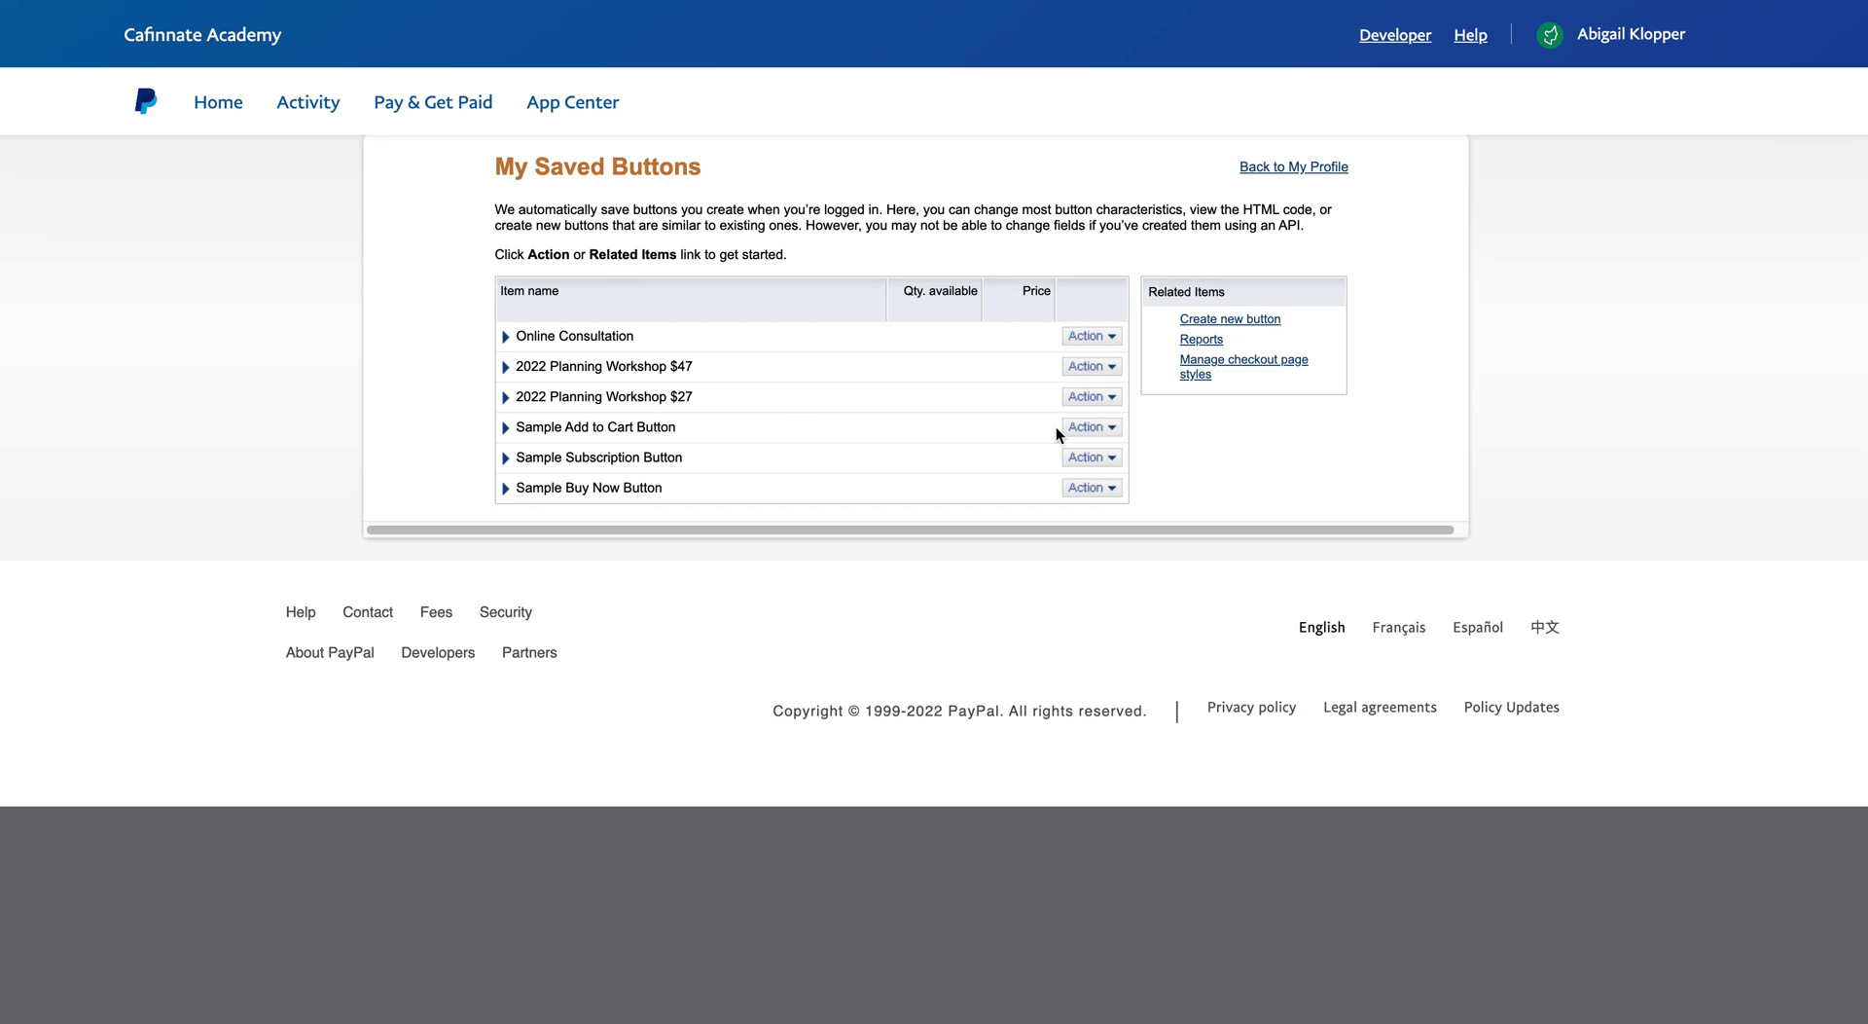
pyautogui.click(1112, 336)
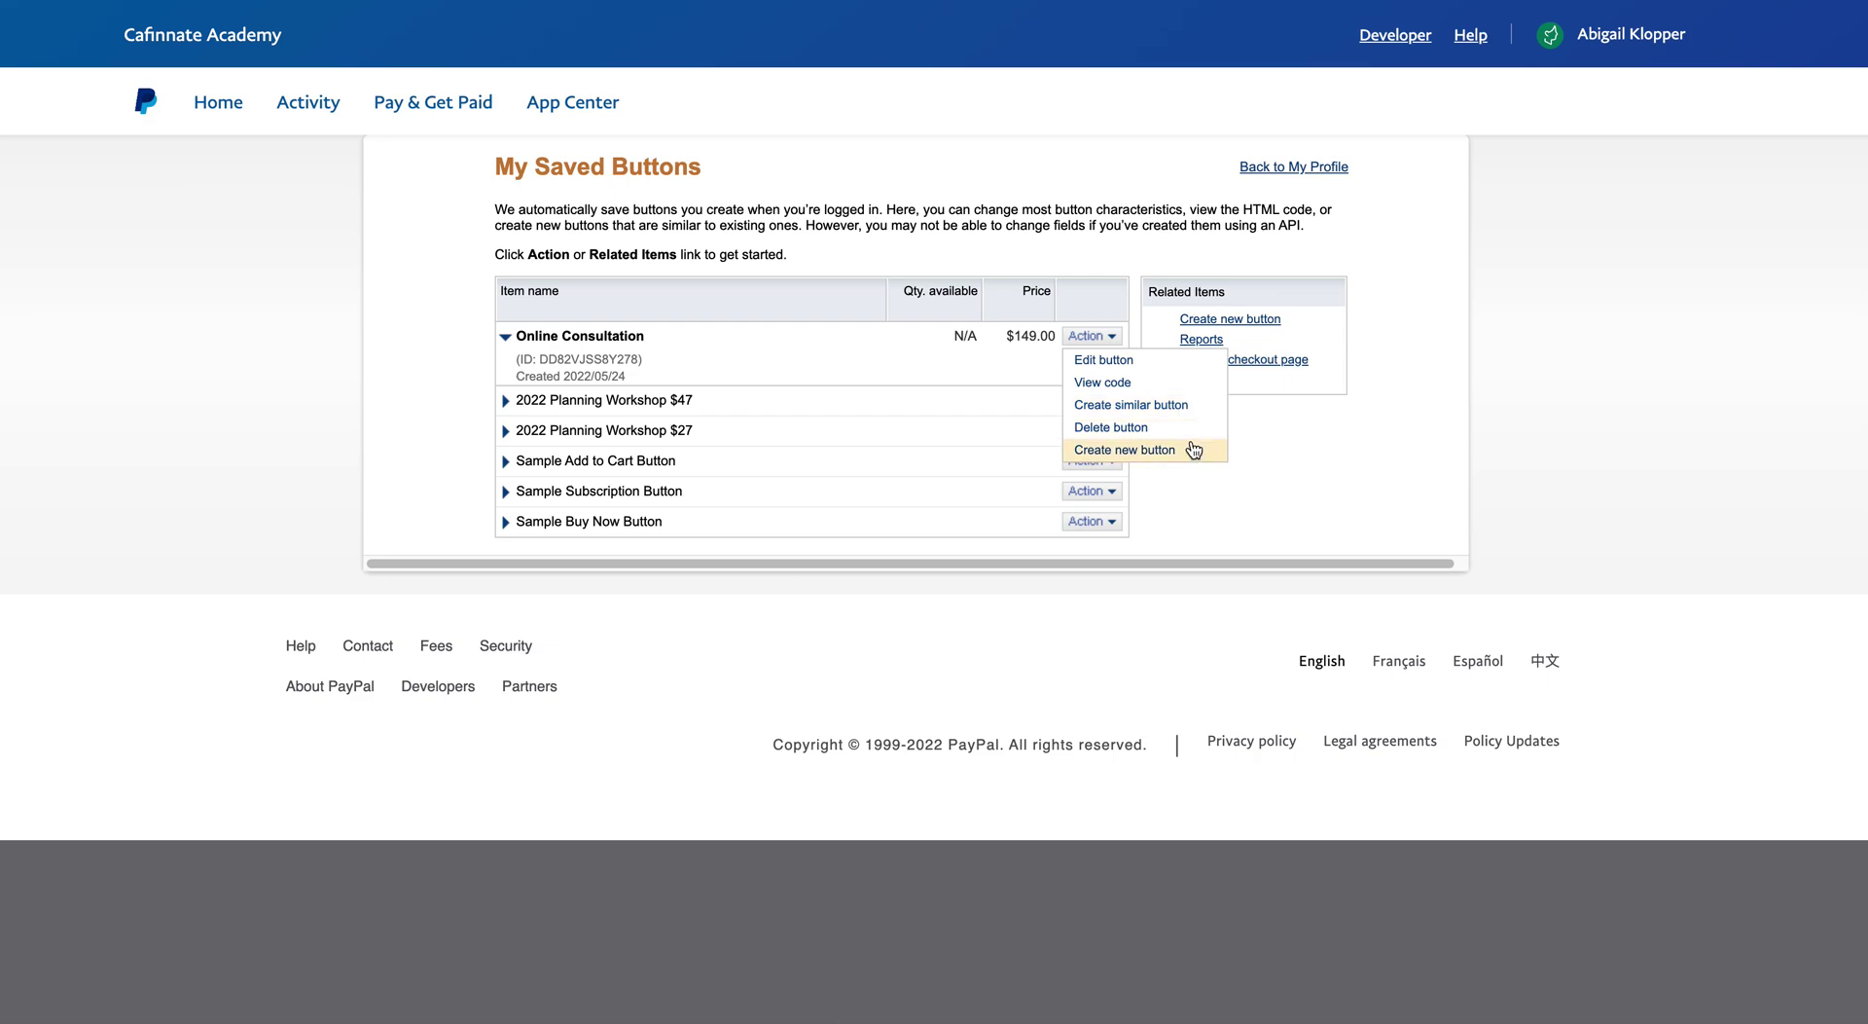
pyautogui.click(1204, 551)
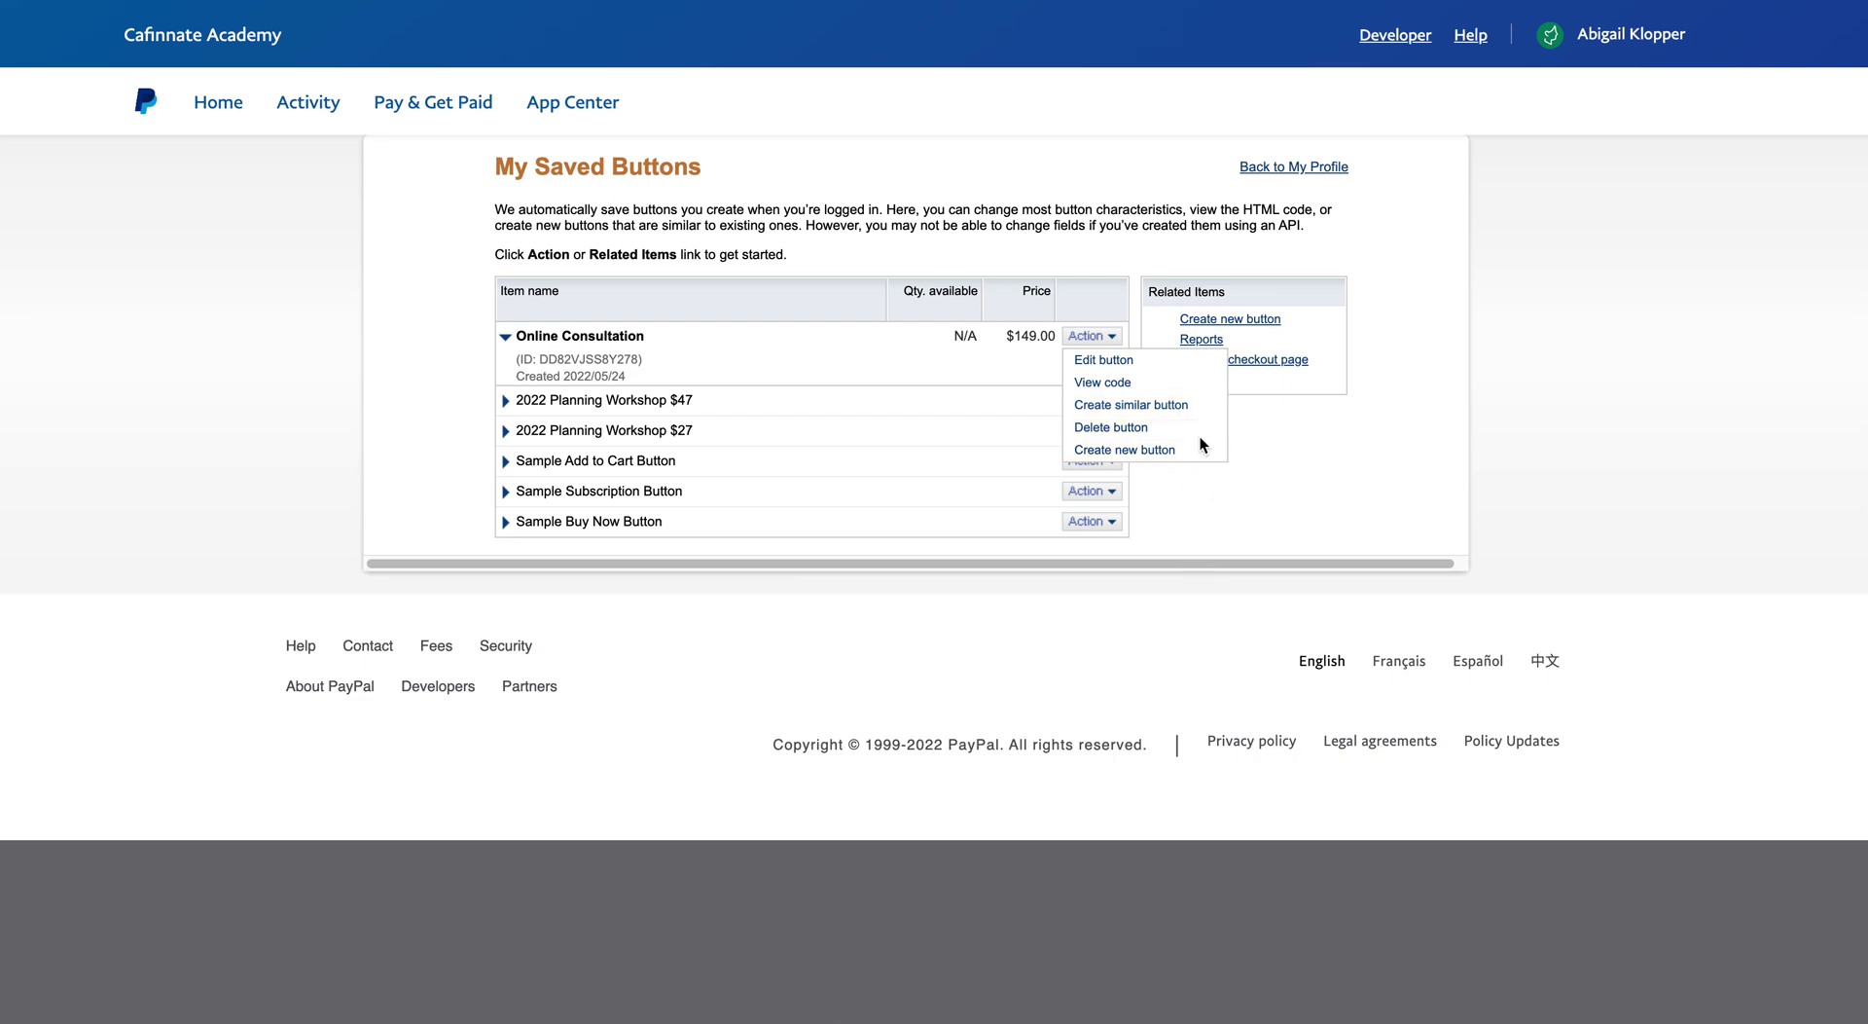
pyautogui.moveTo(438, 114)
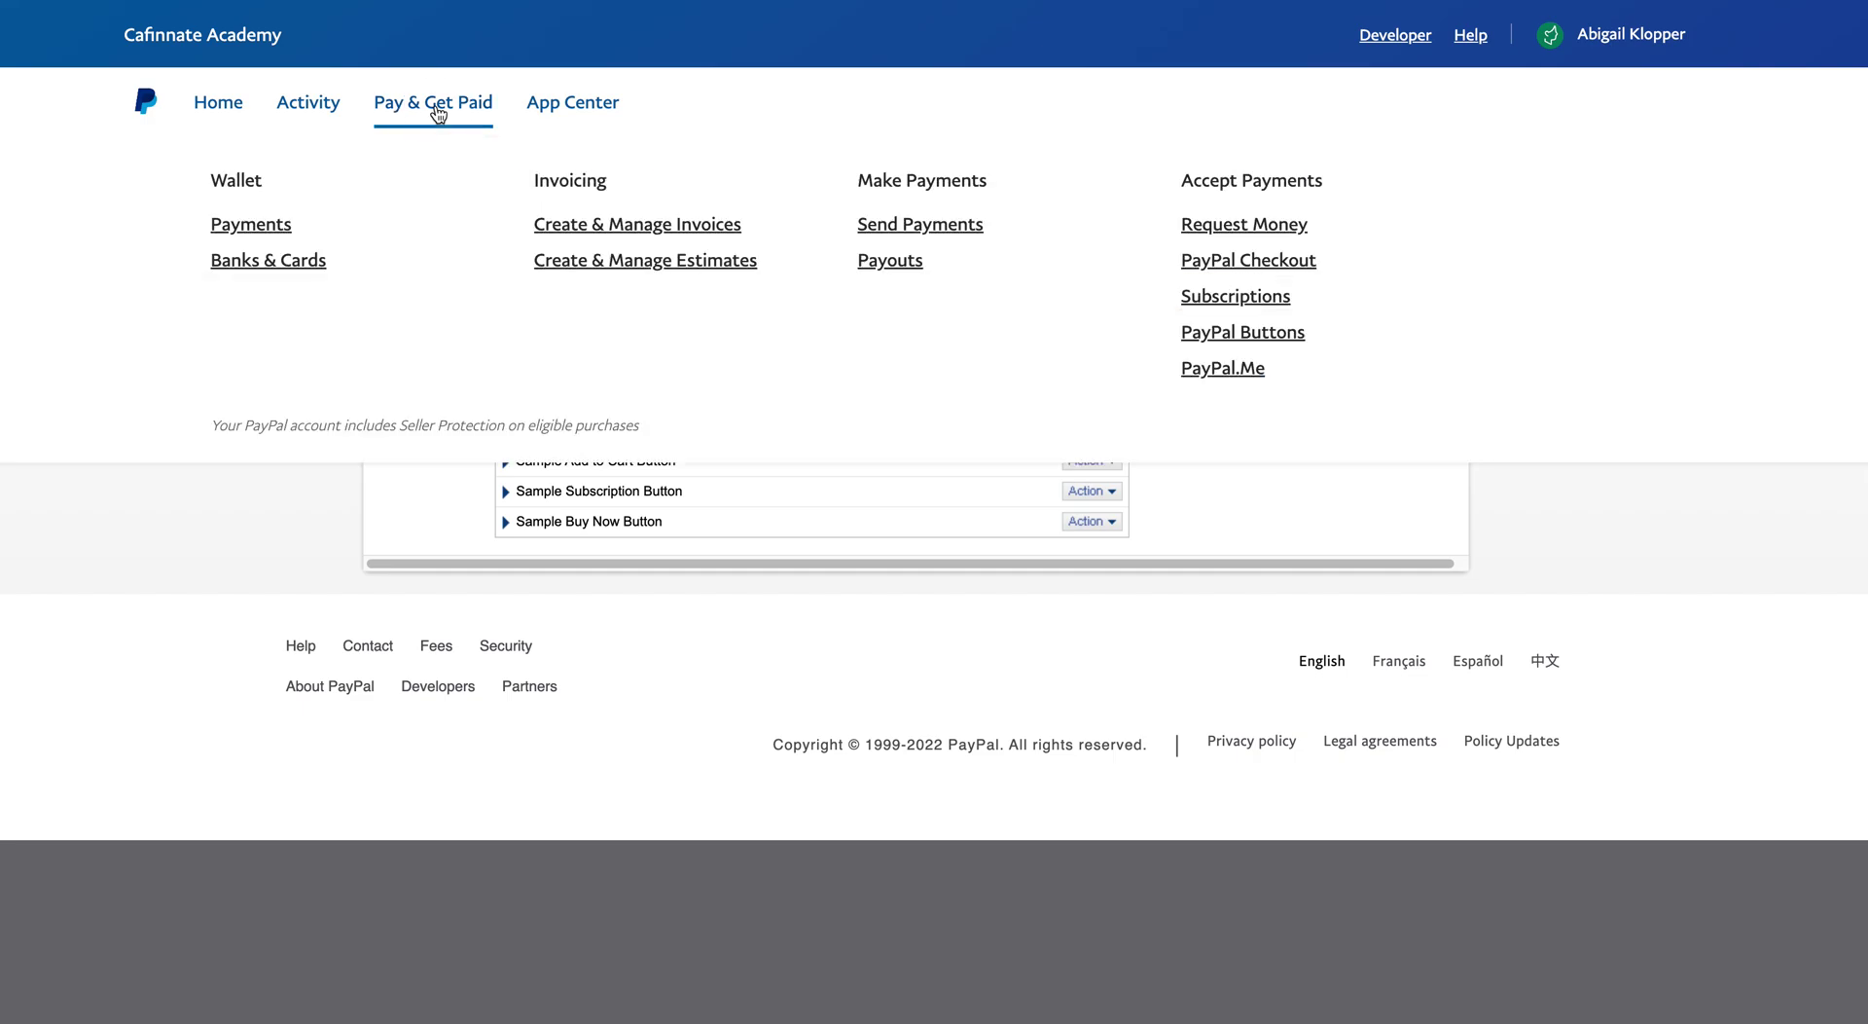
pyautogui.click(1248, 336)
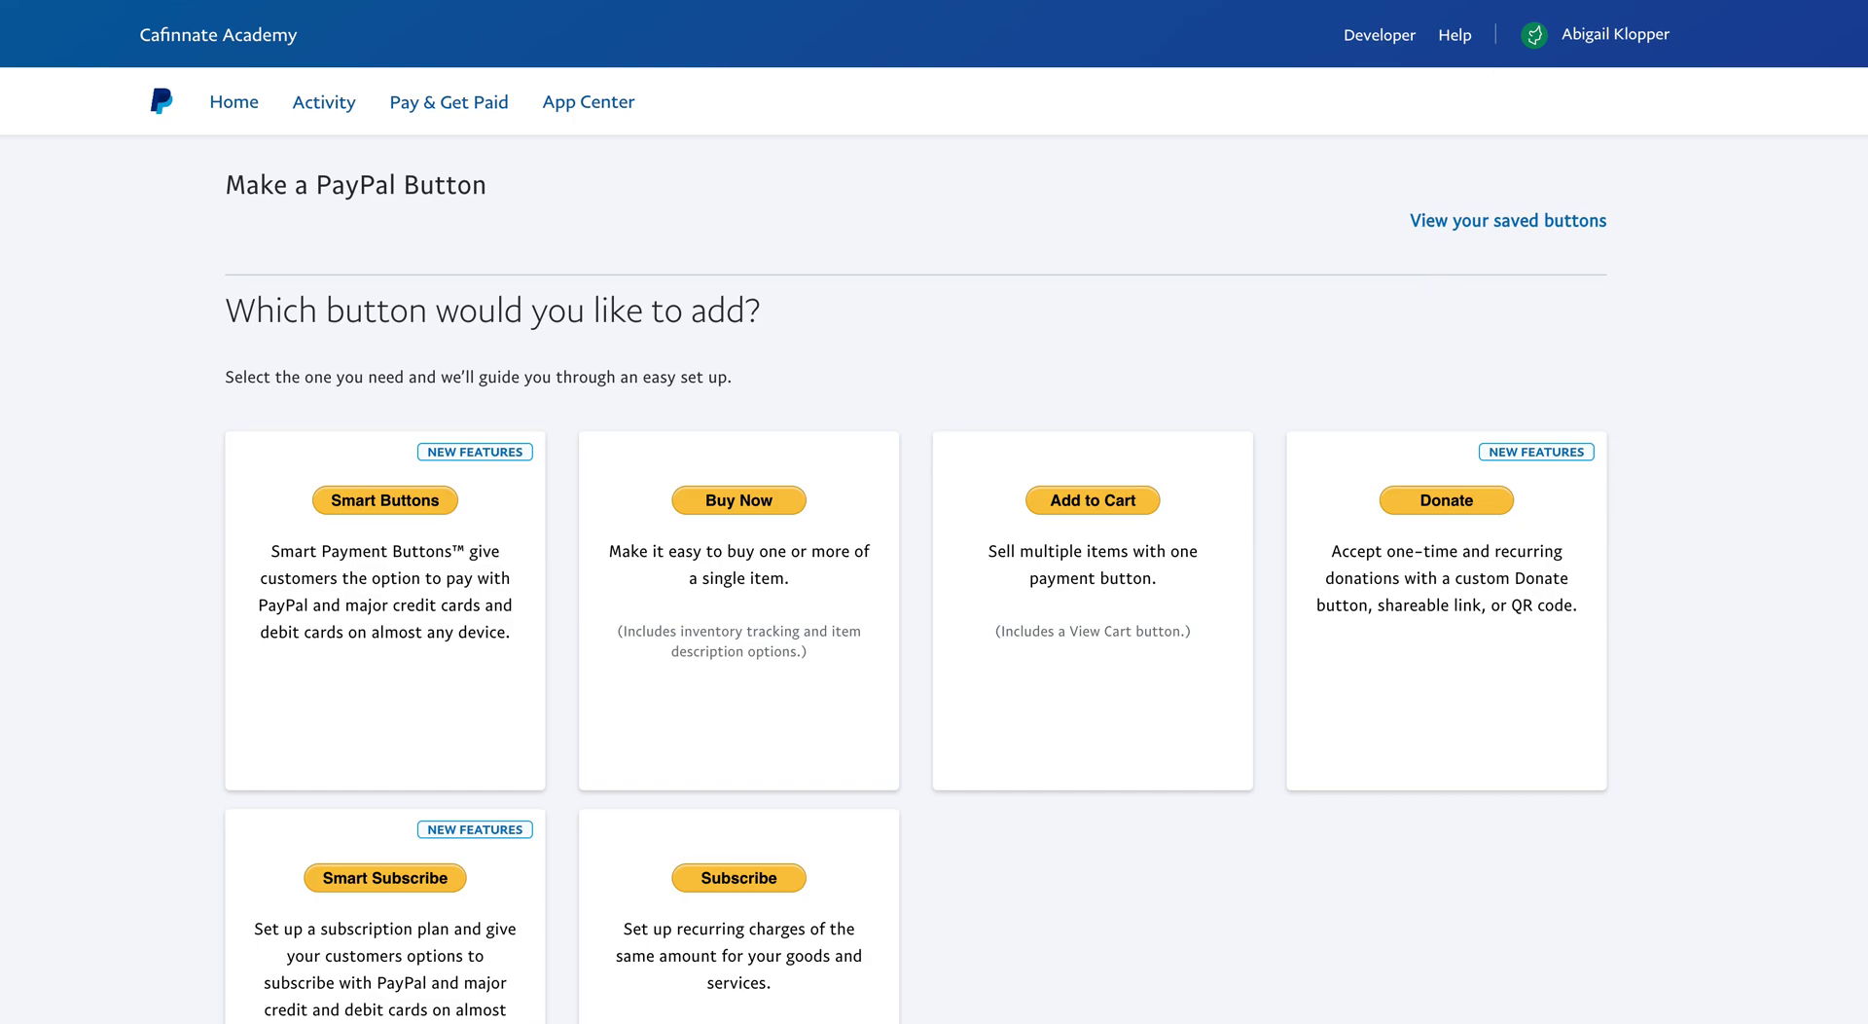
# View the saved Sample Buy Now Button's code and select all of it
pyautogui.click(1460, 227)
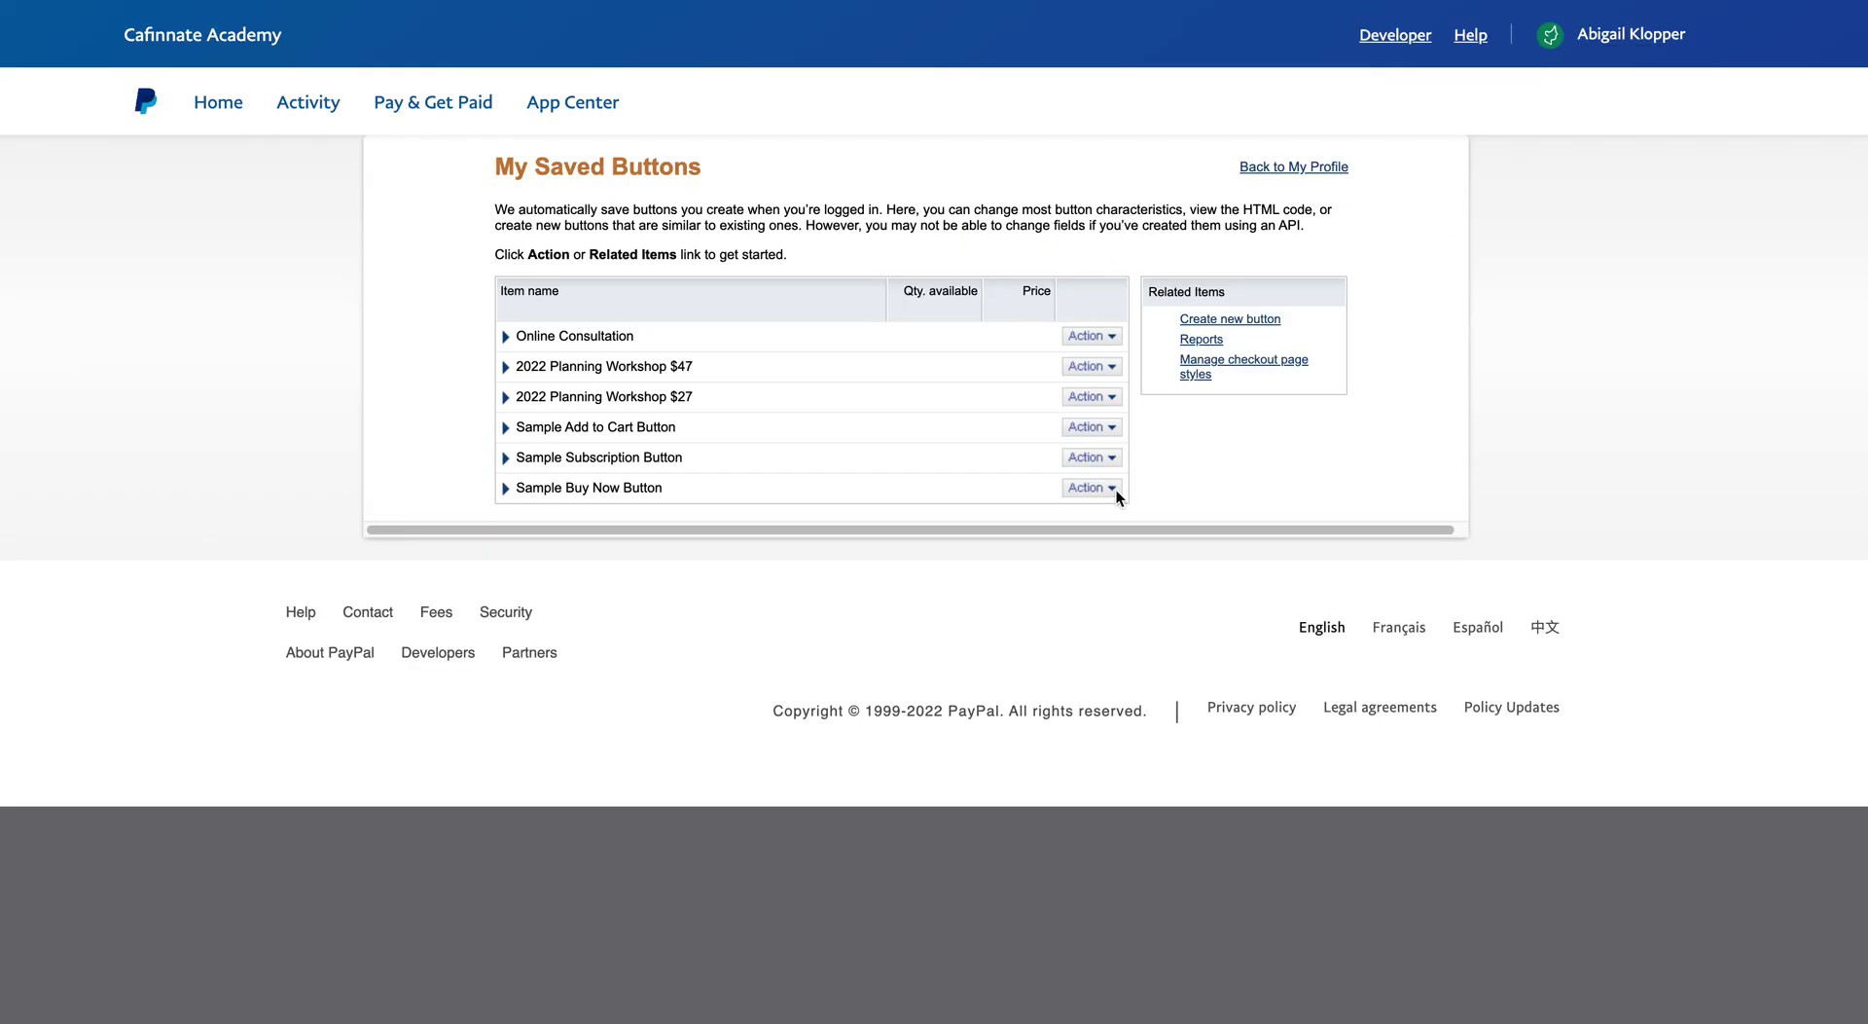
pyautogui.click(1115, 492)
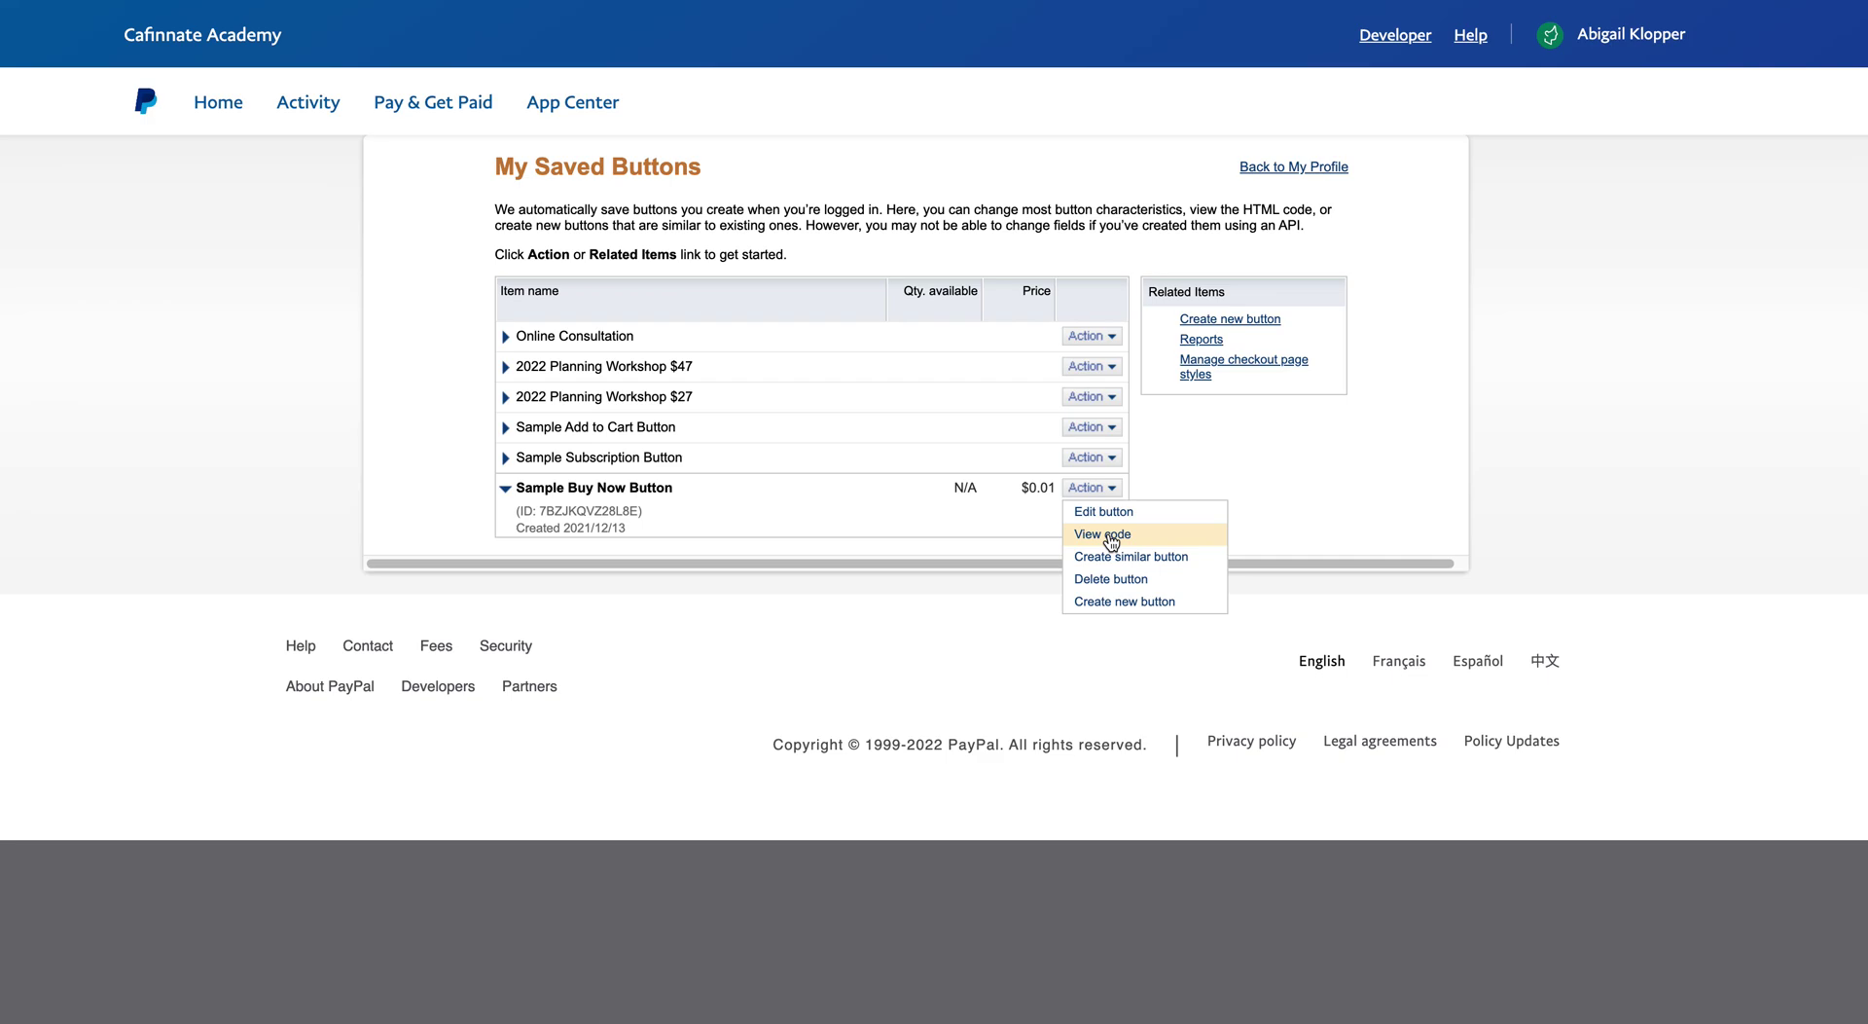
pyautogui.click(1109, 535)
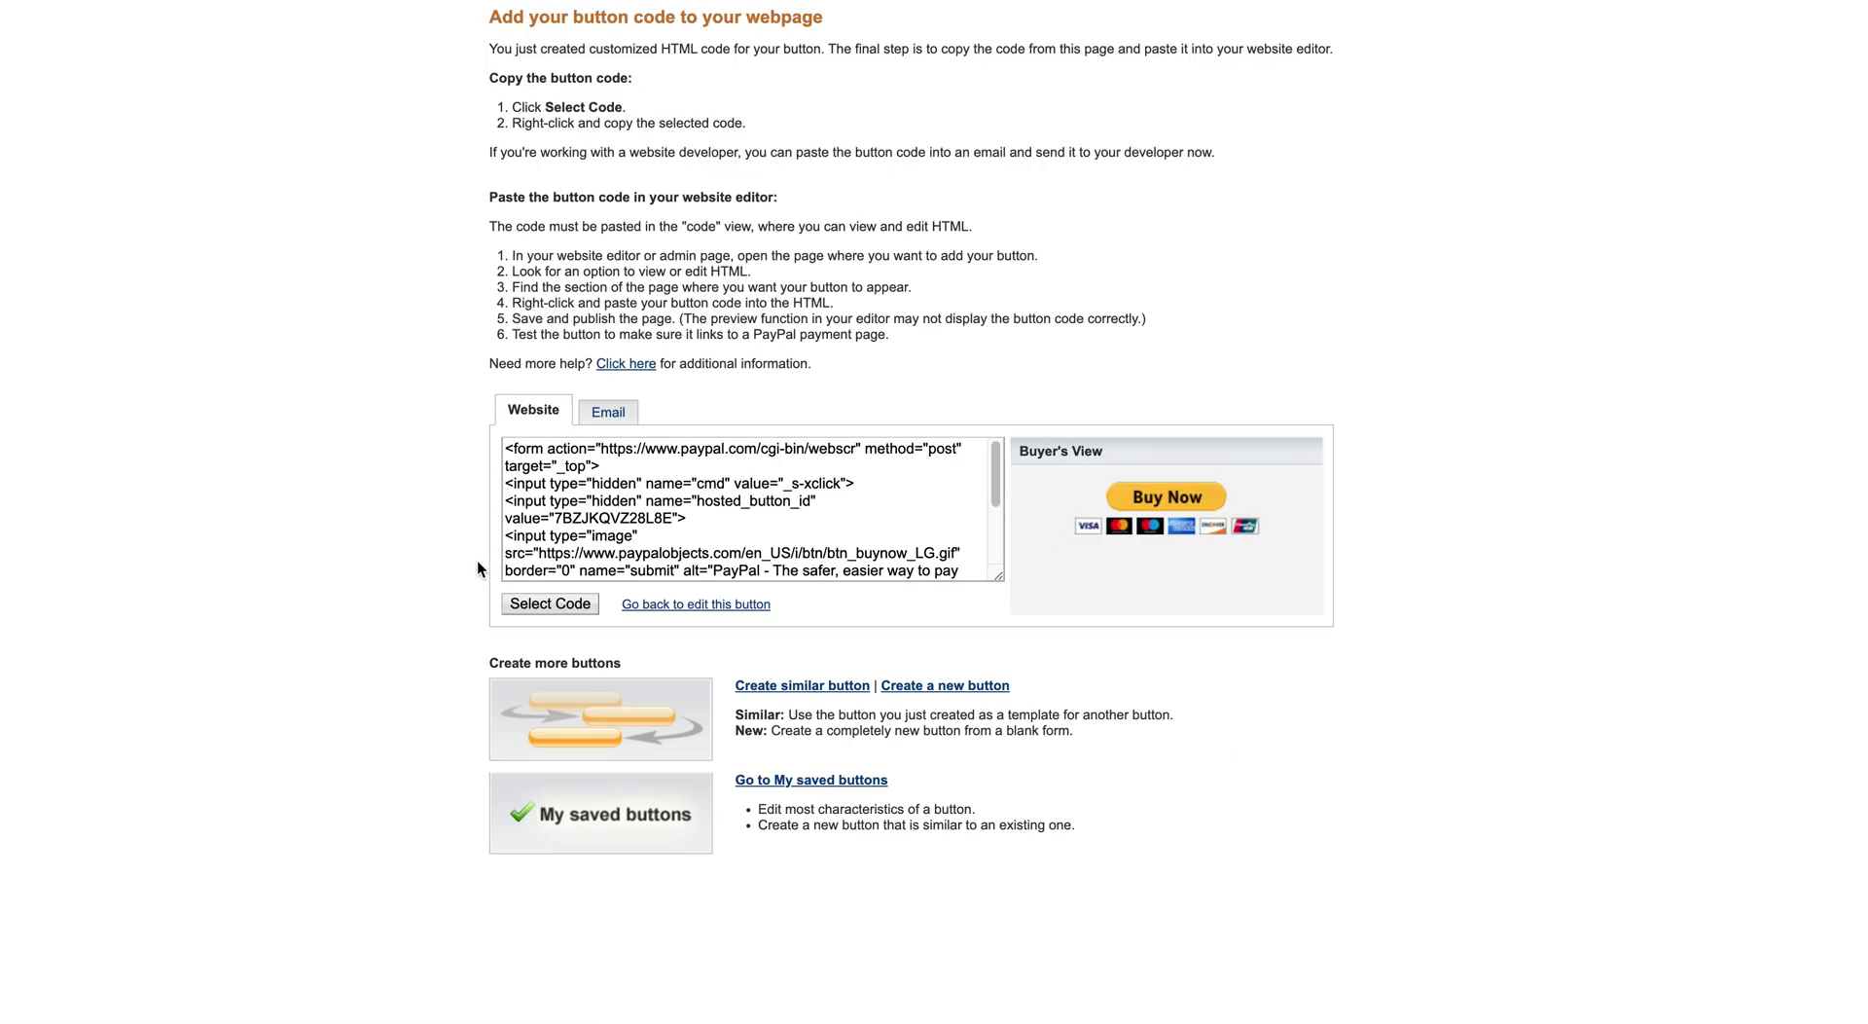
pyautogui.click(541, 607)
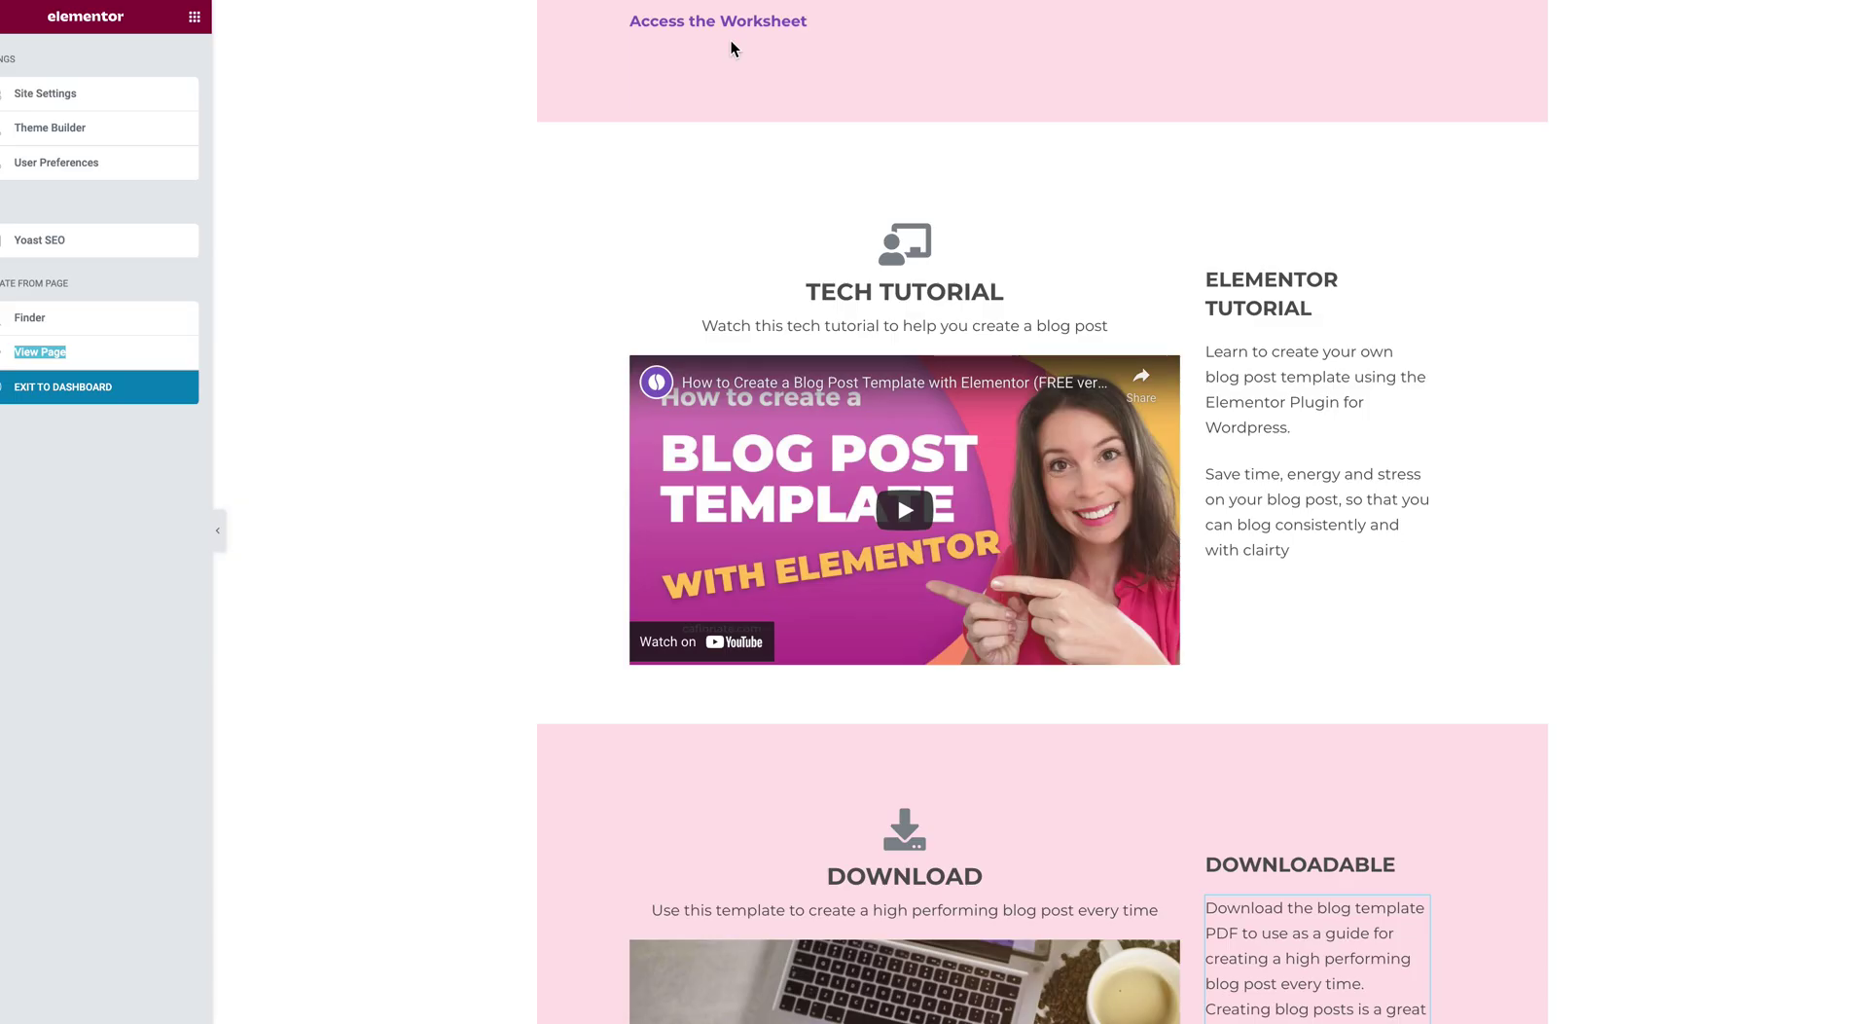
# Edit the Elementor Tutorial text widget in Text view, cursor placed at the HTML's end
pyautogui.scroll(-4, 730, 583)
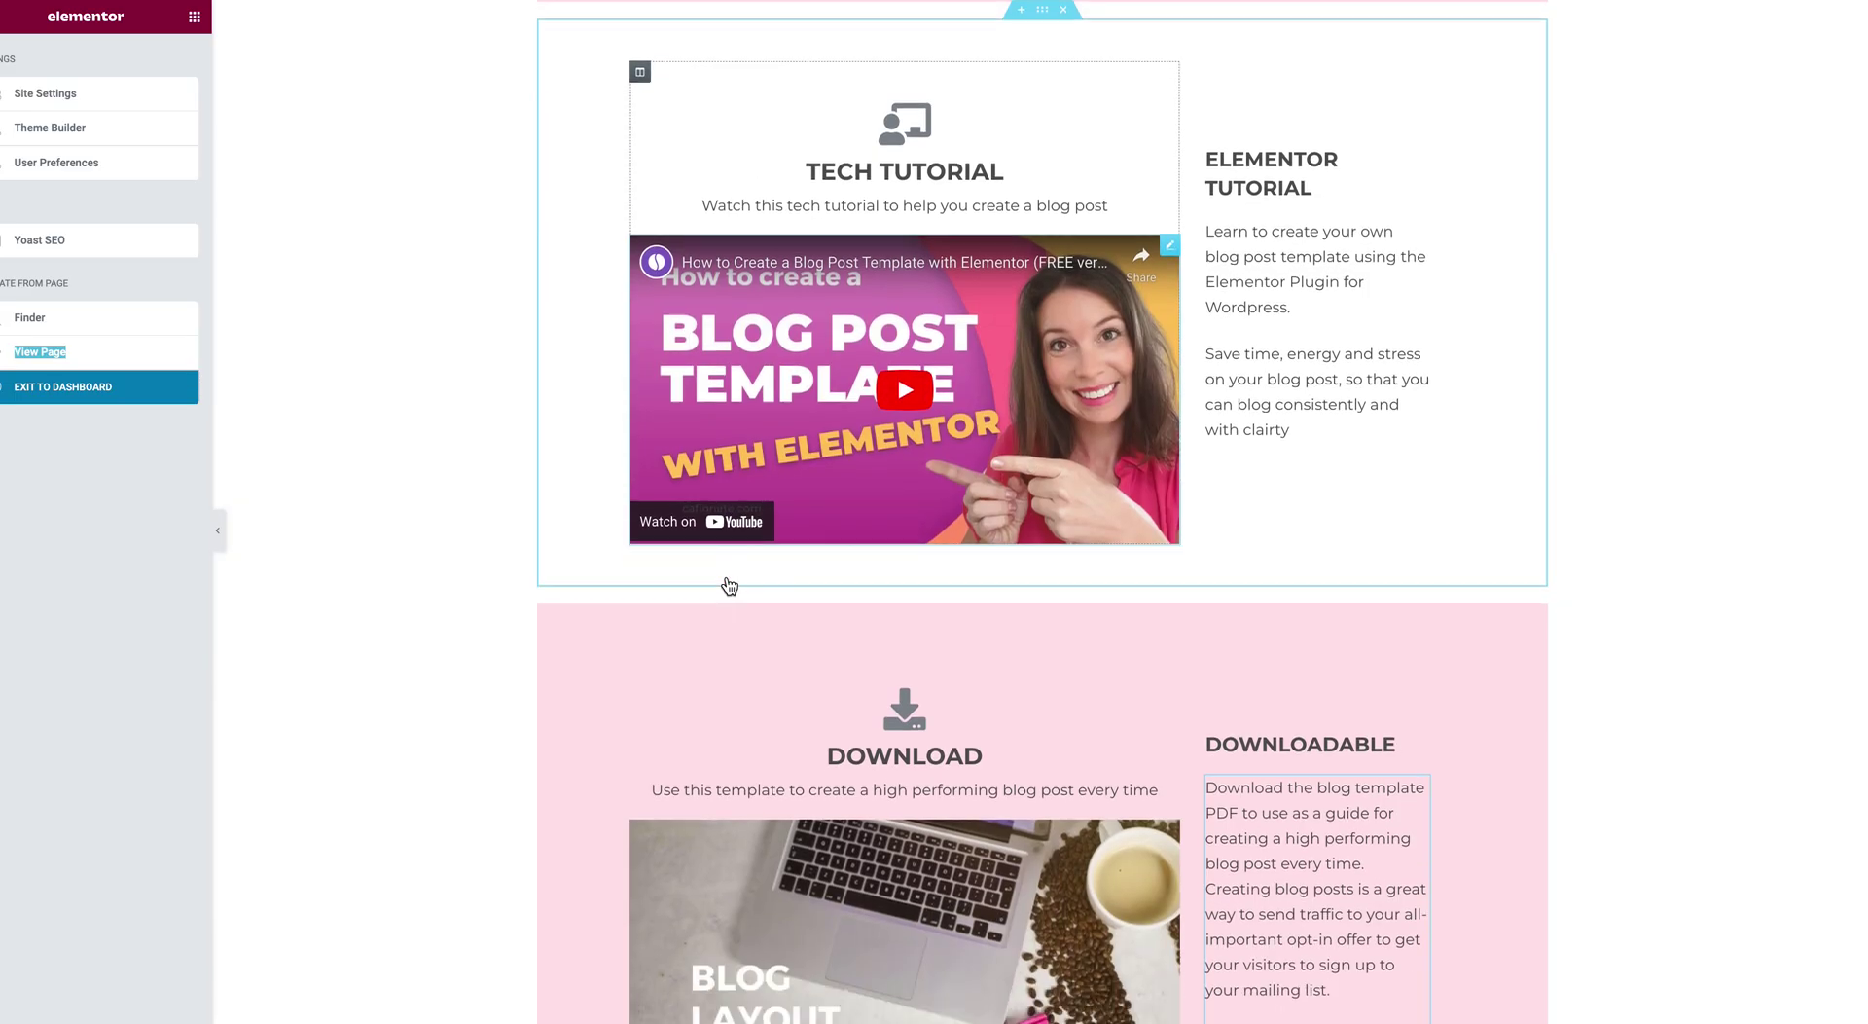
pyautogui.scroll(-3, 730, 584)
pyautogui.scroll(6, 730, 584)
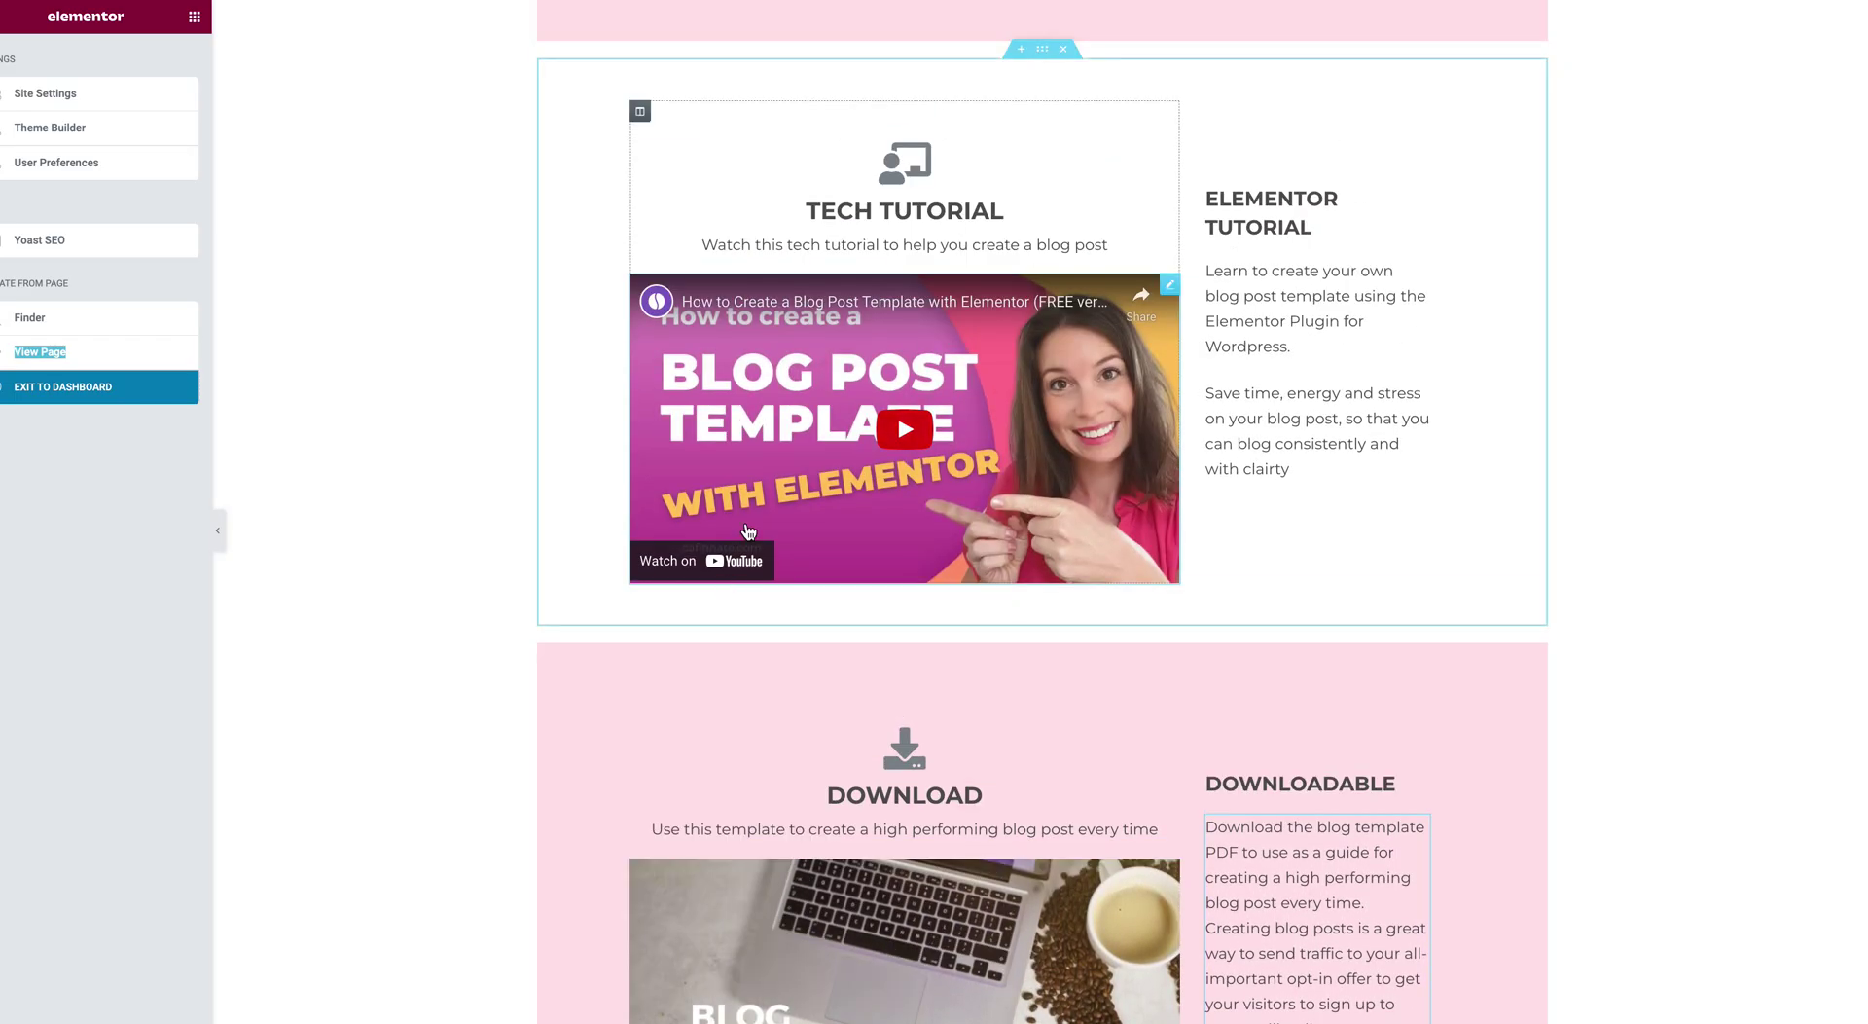
pyautogui.click(1333, 343)
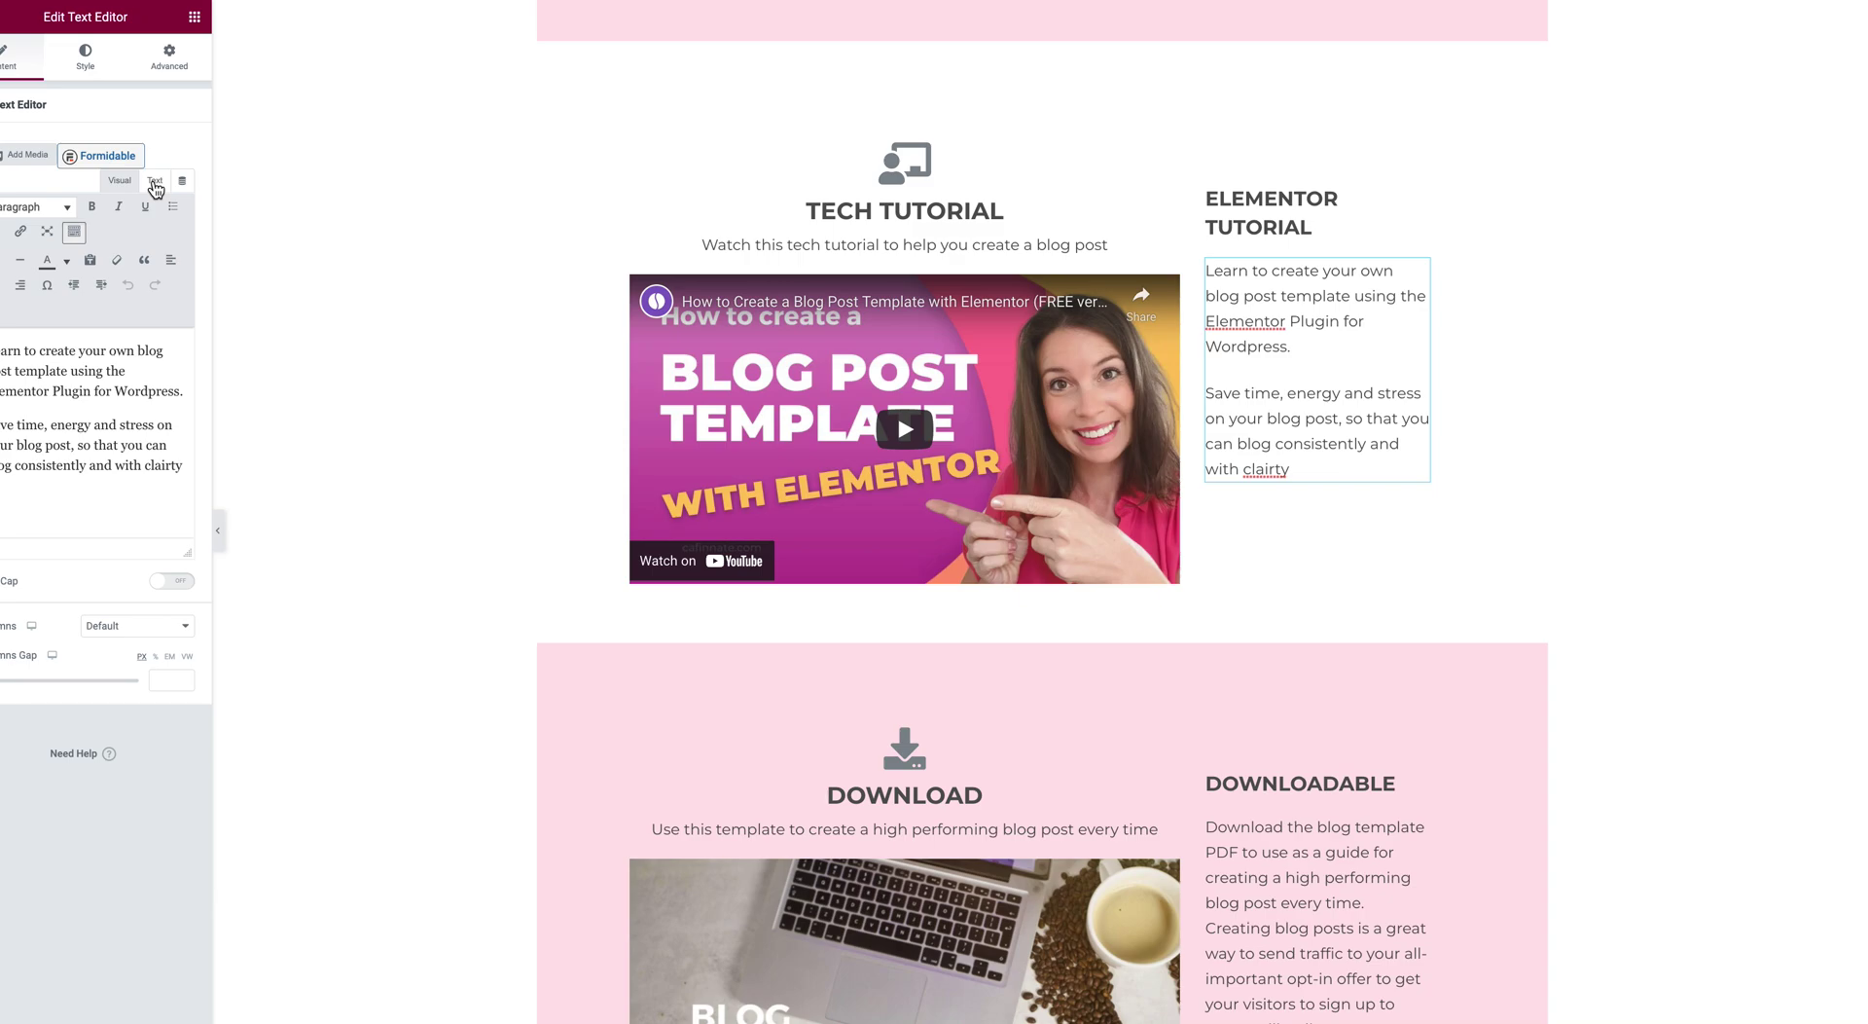
pyautogui.click(155, 184)
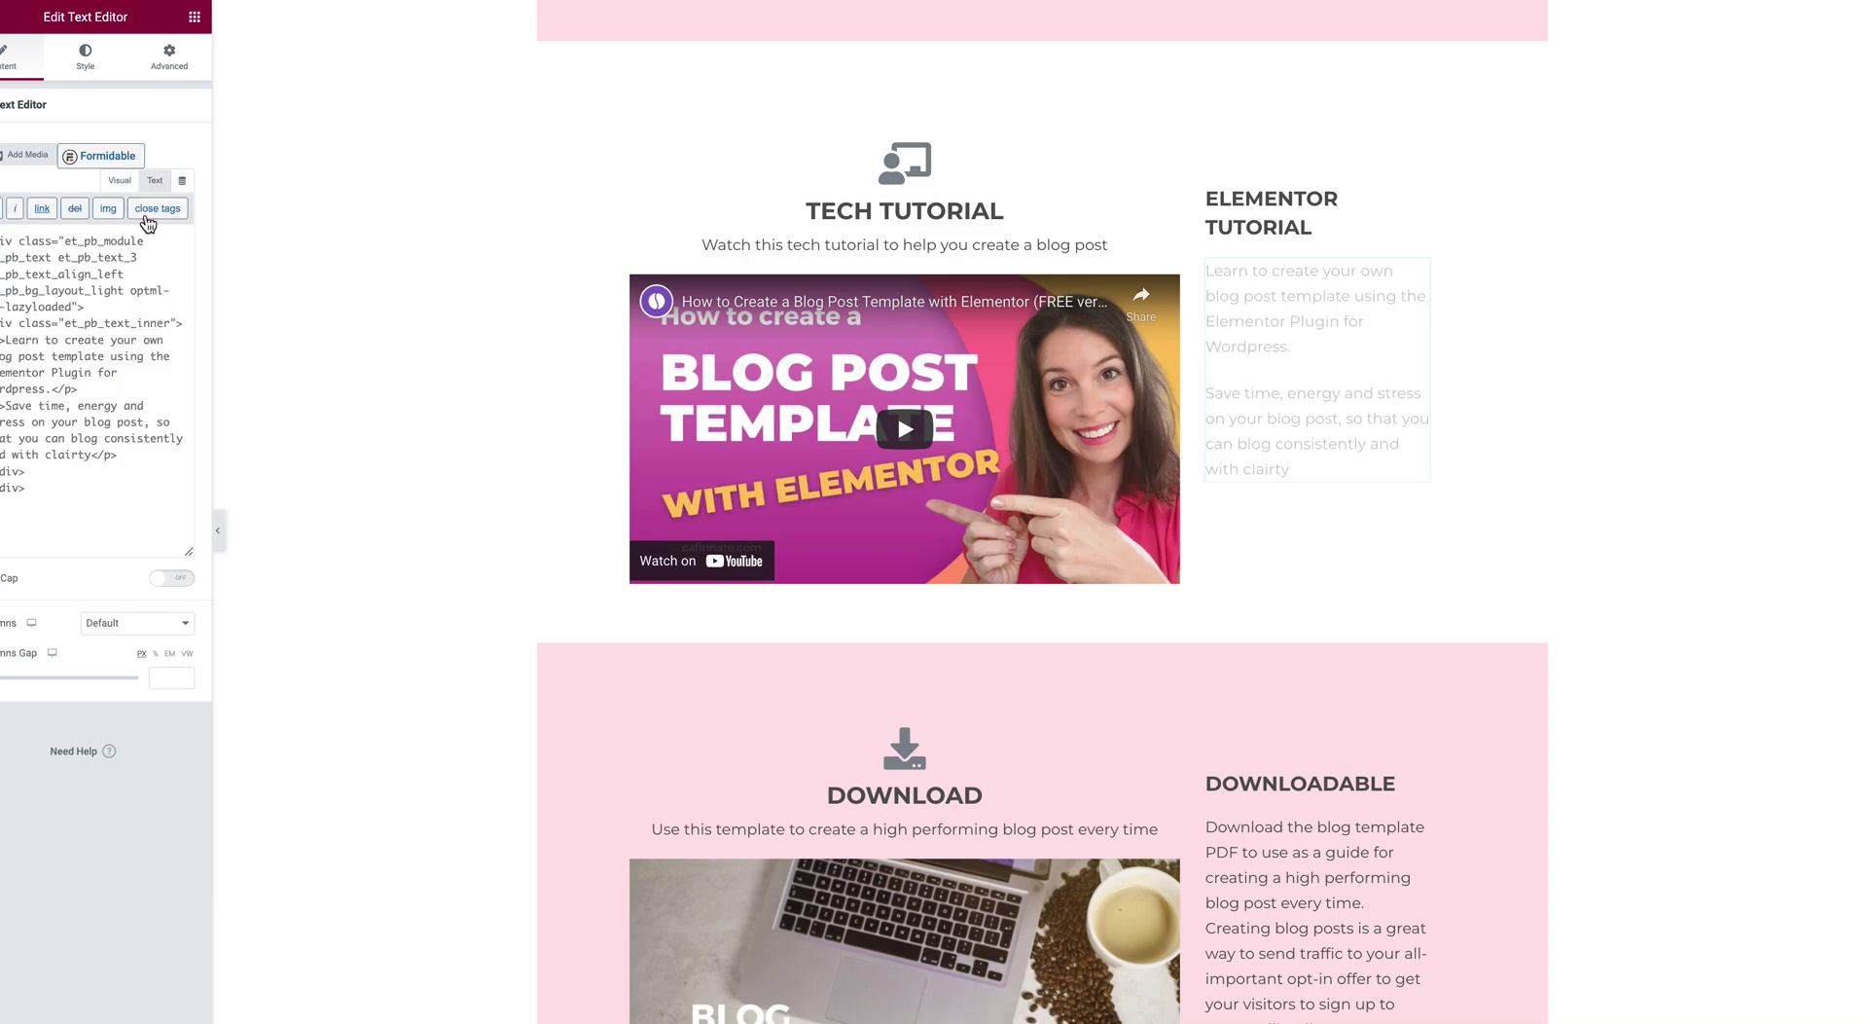
pyautogui.click(120, 182)
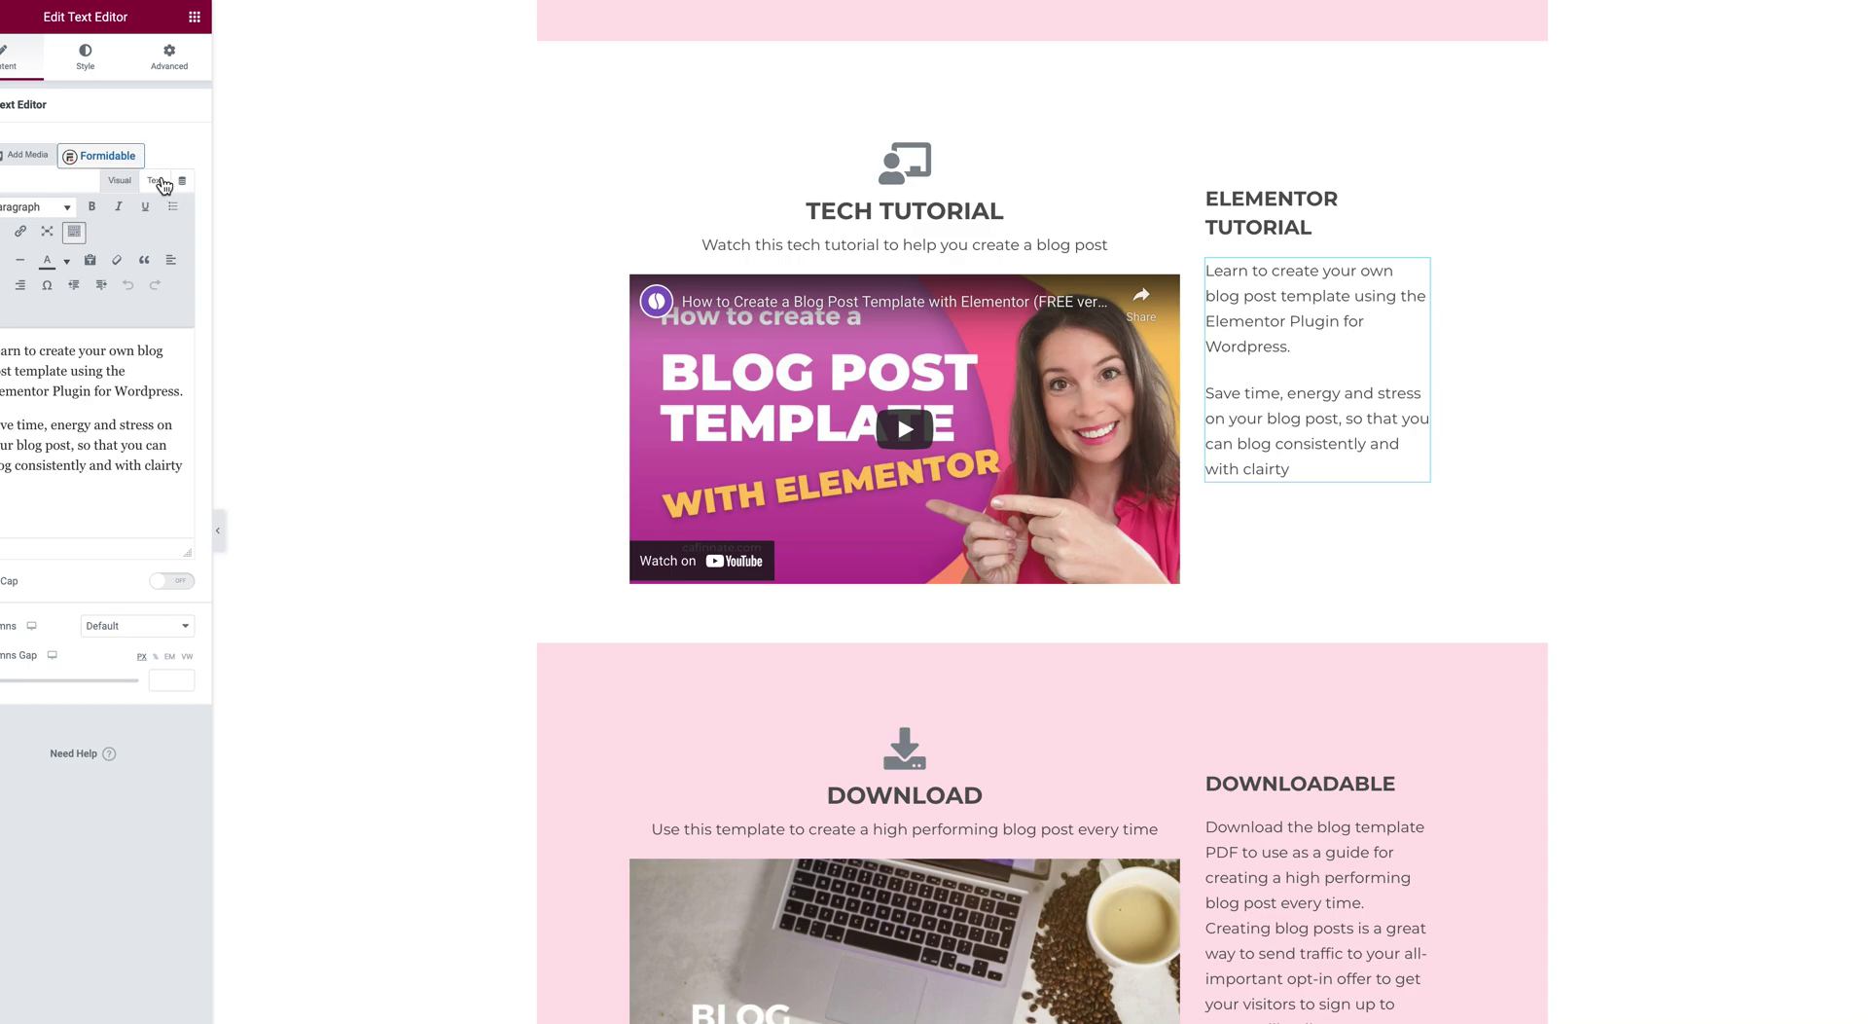
pyautogui.click(157, 182)
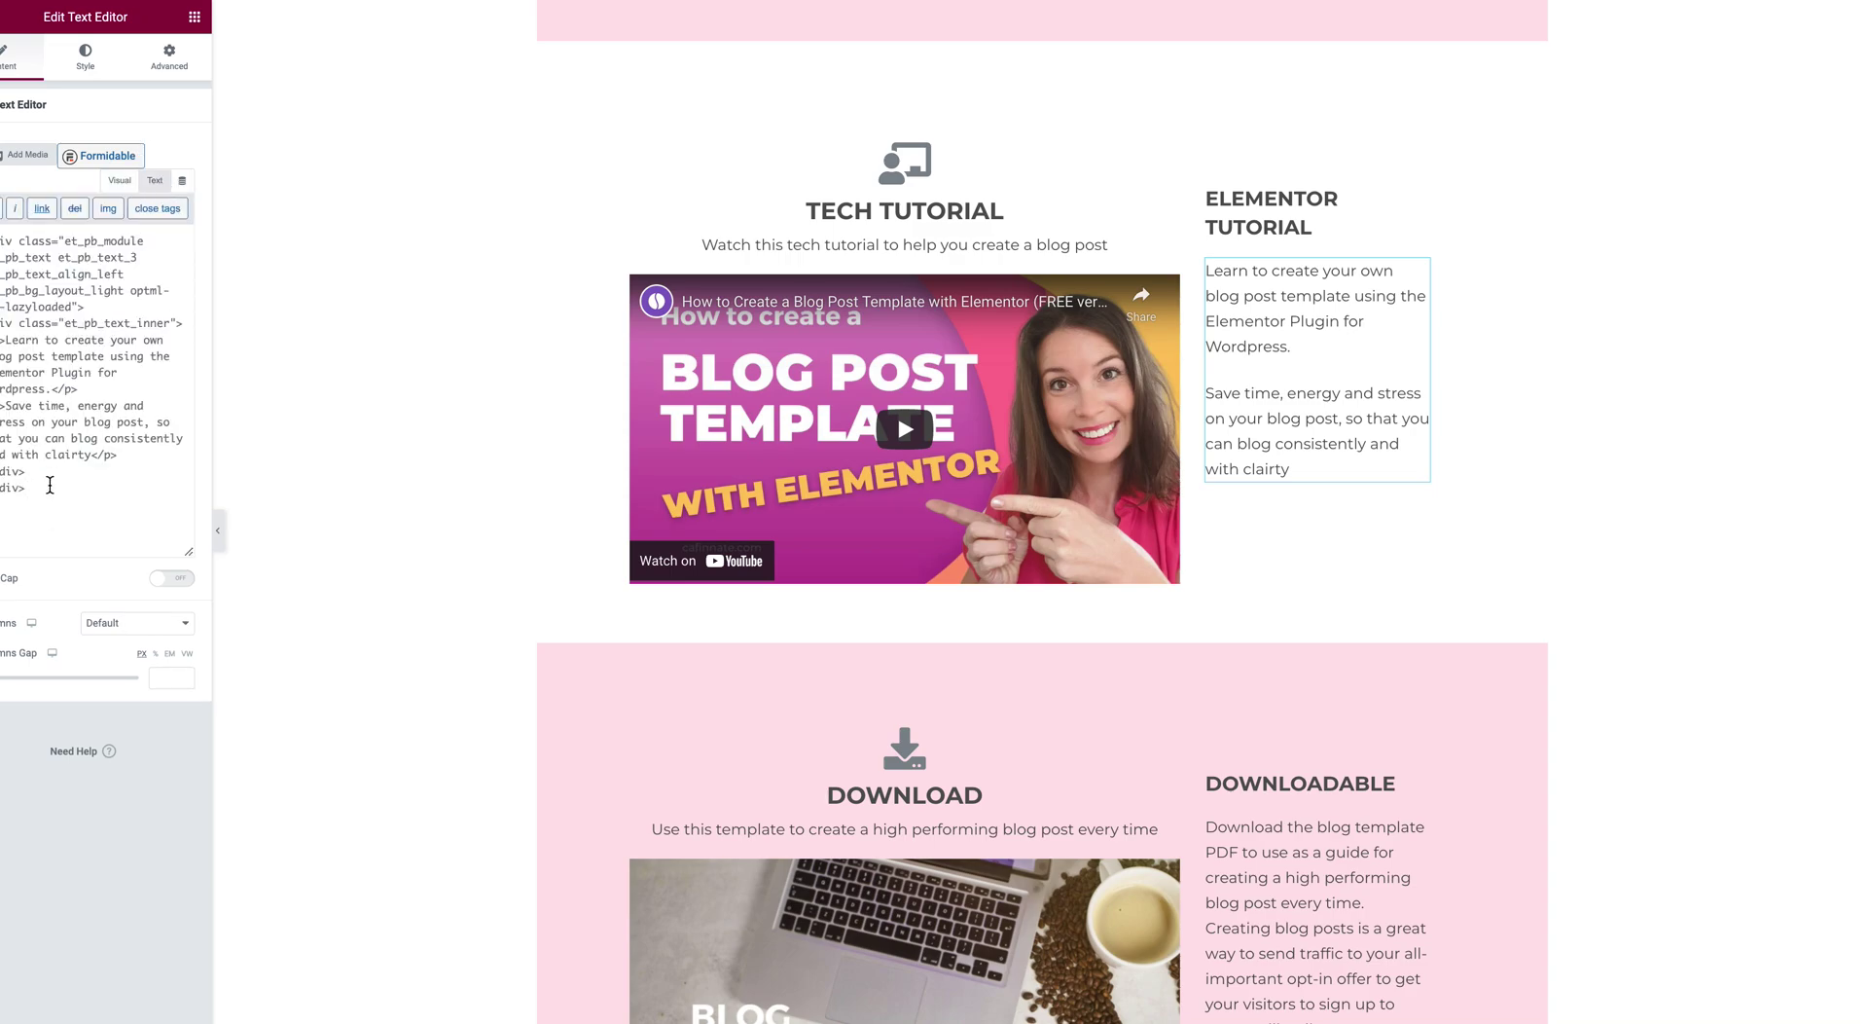
pyautogui.click(50, 485)
# Paste the PayPal Buy Now button code into the Elementor Tutorial block's HTML
pyautogui.hotkey('ctrl', 'v')
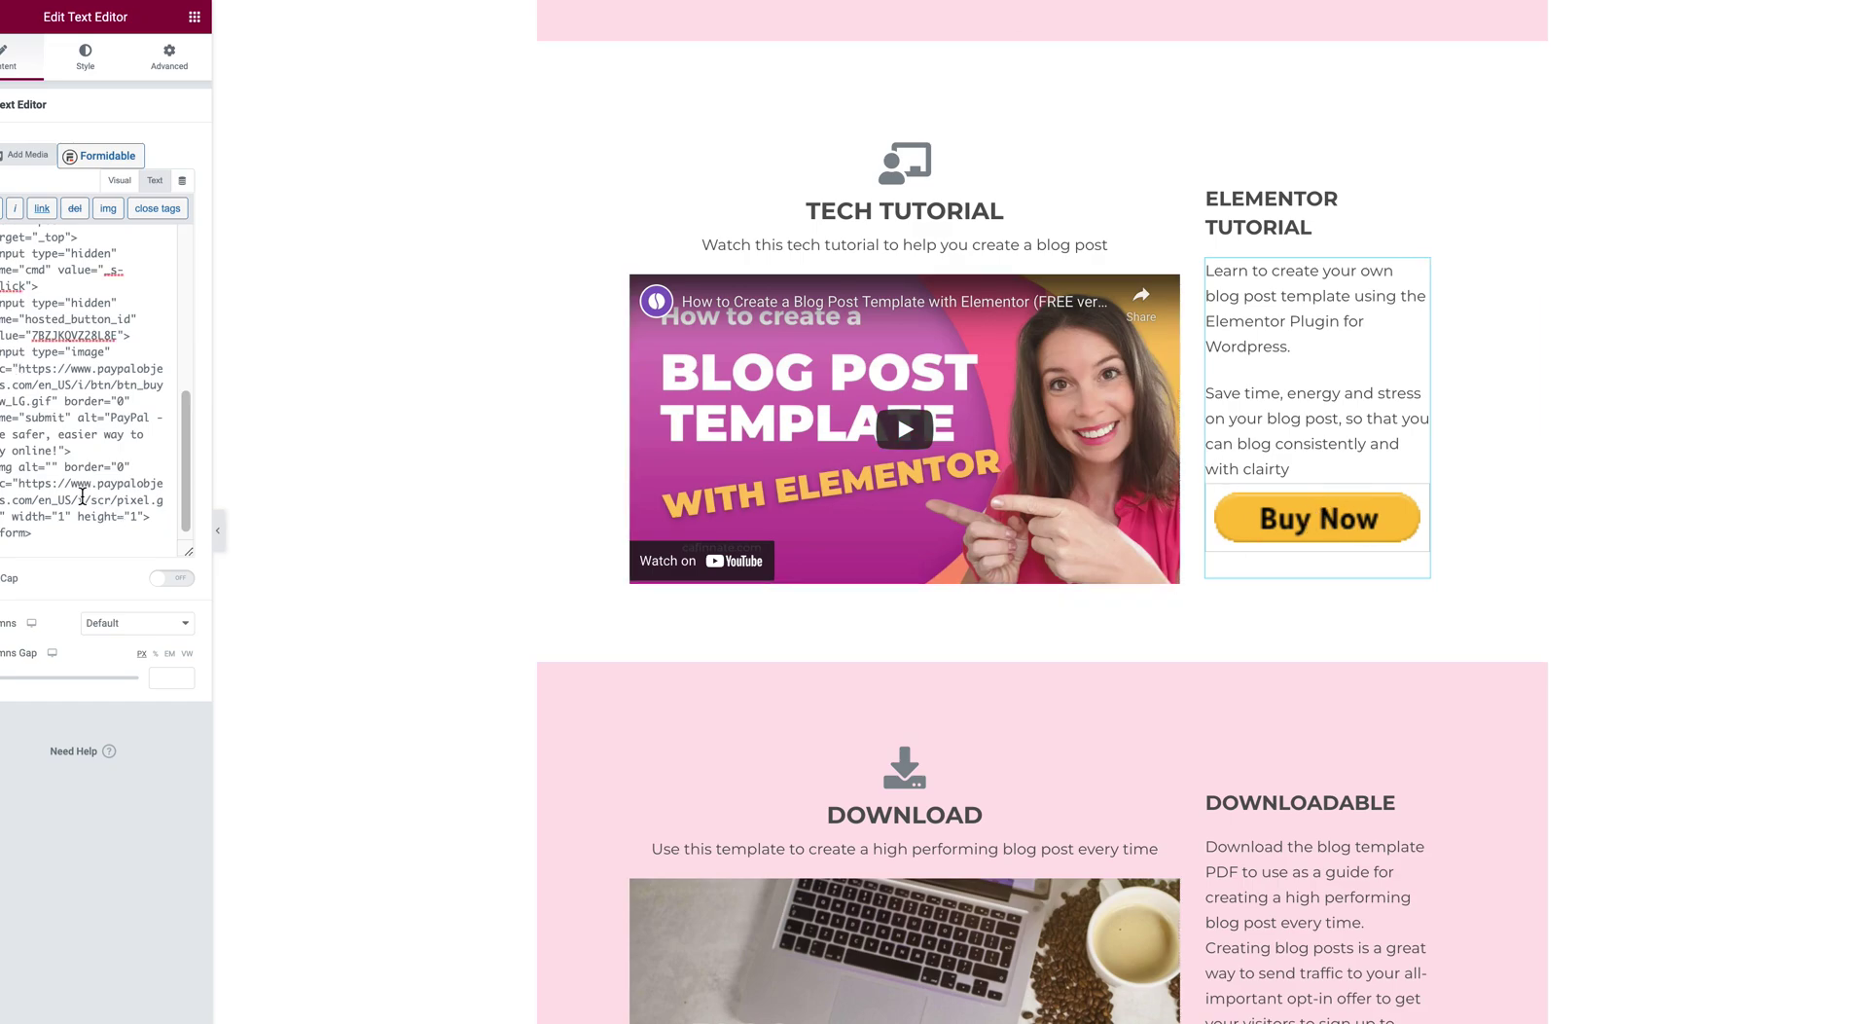
pyautogui.moveTo(33, 533); pyautogui.dragTo(2, 352)
pyautogui.scroll(3, 87, 389)
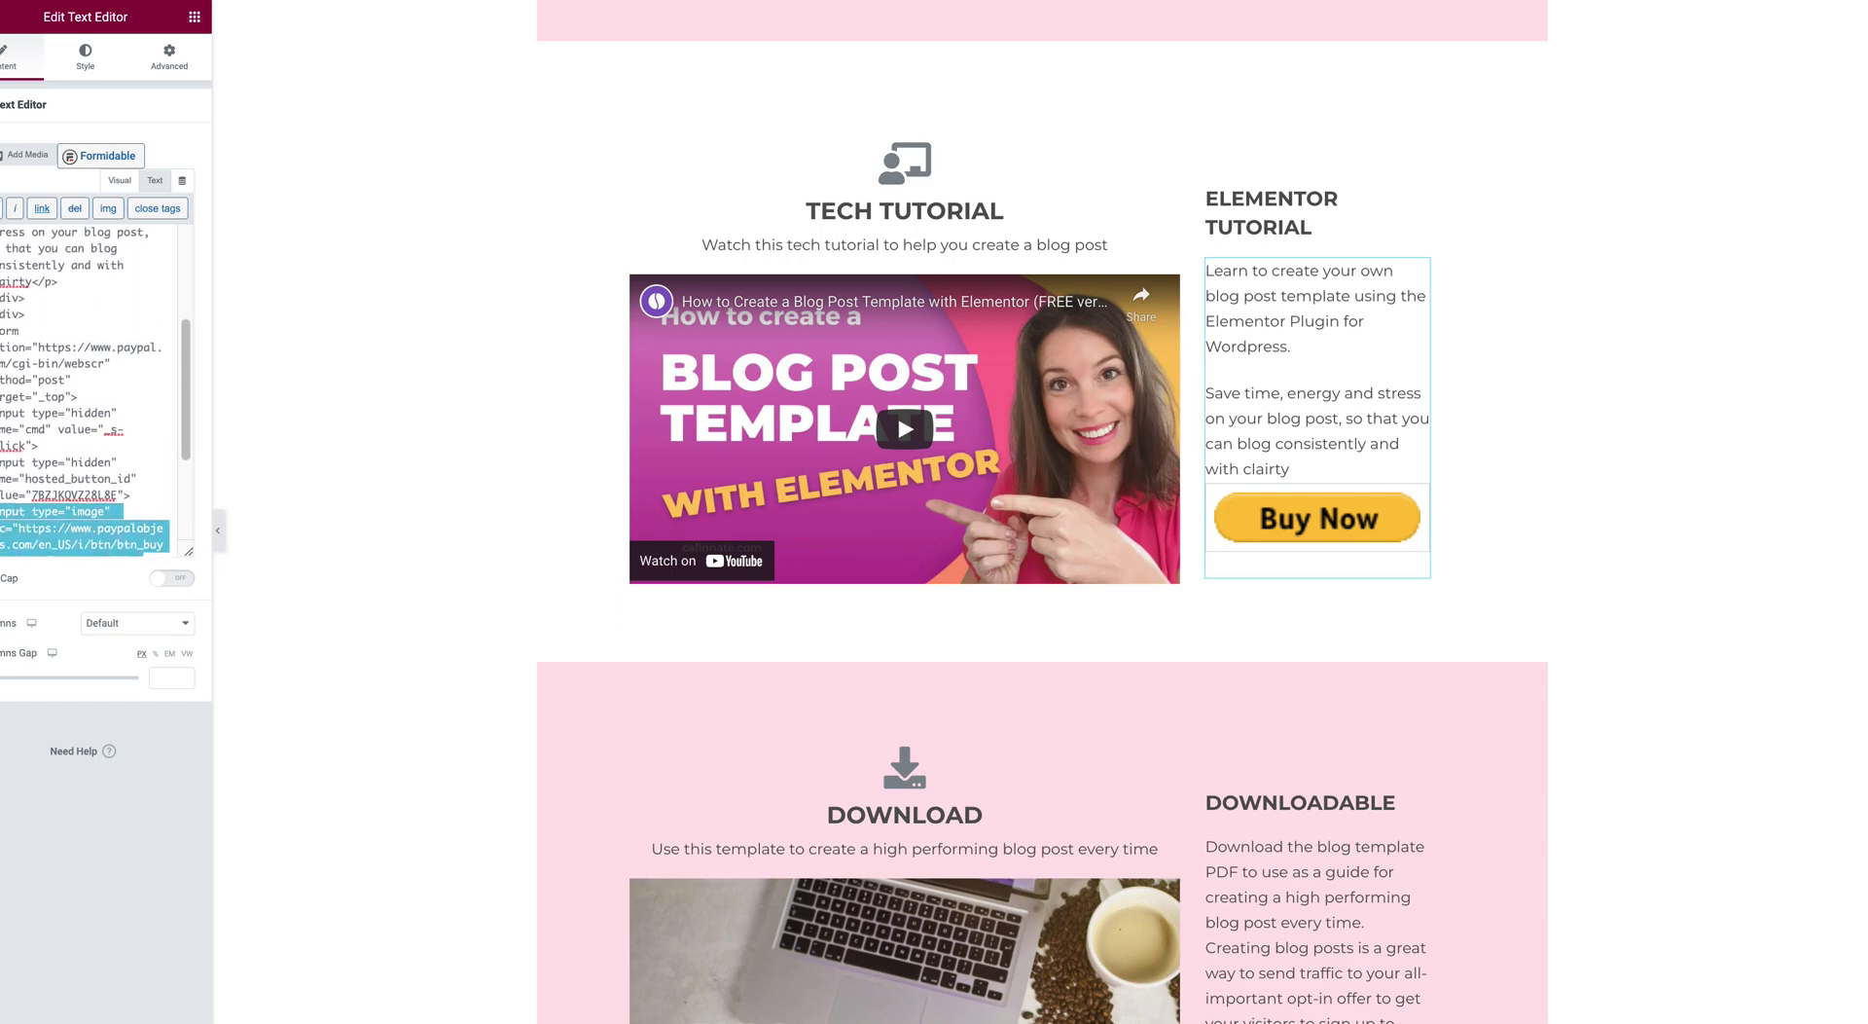
pyautogui.click(39, 525)
# Replace the block's HTML with its original two paragraphs and check the Visual view
pyautogui.hotkey('ctrl', 'a')
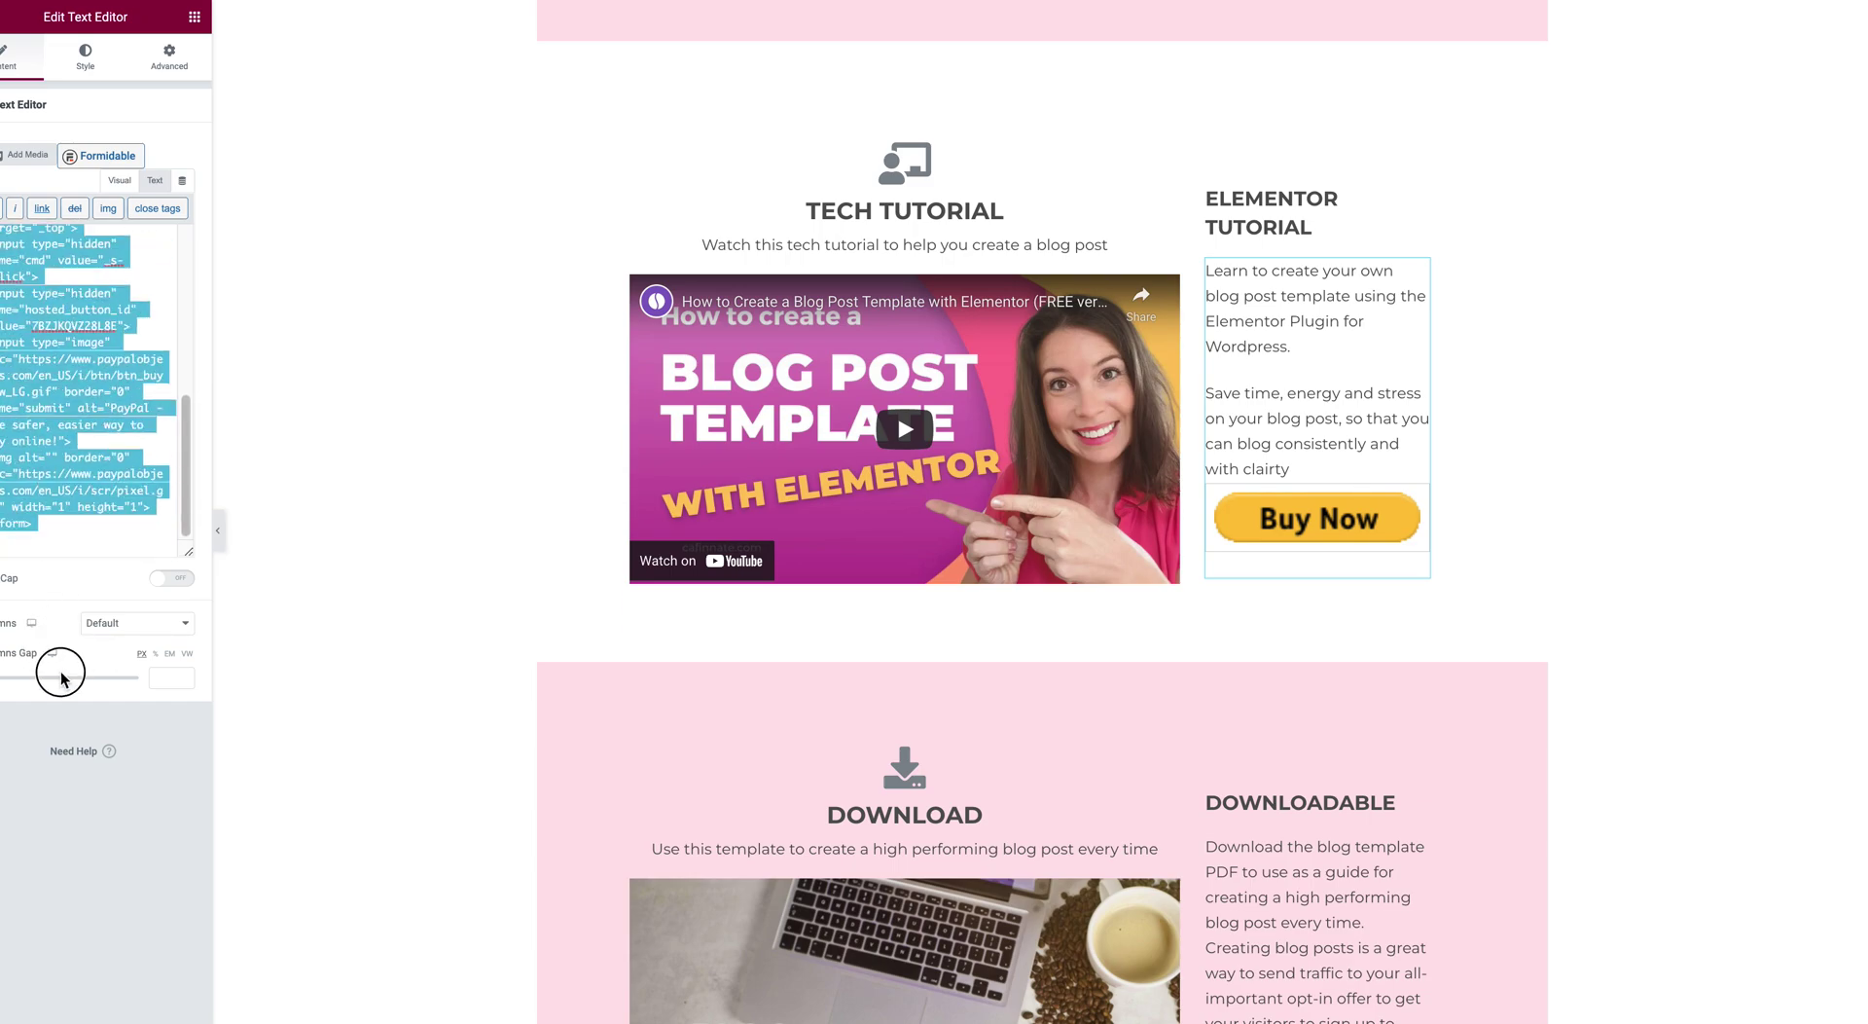
pyautogui.write('<div class="et_pb_module et_pb_text et_pb_text_3 et_pb_text_align_left et_pb_bg_layout_light optml-bg-lazyloaded"> <div class="et_pb_text_inner"> <p>Learn to create your own blog post template using the Elementor Plugin for Wordpress.</p> <p>Save time, energy and stress on your blog post, so that you can blog consistently and with clairty</p> </div> </div>')
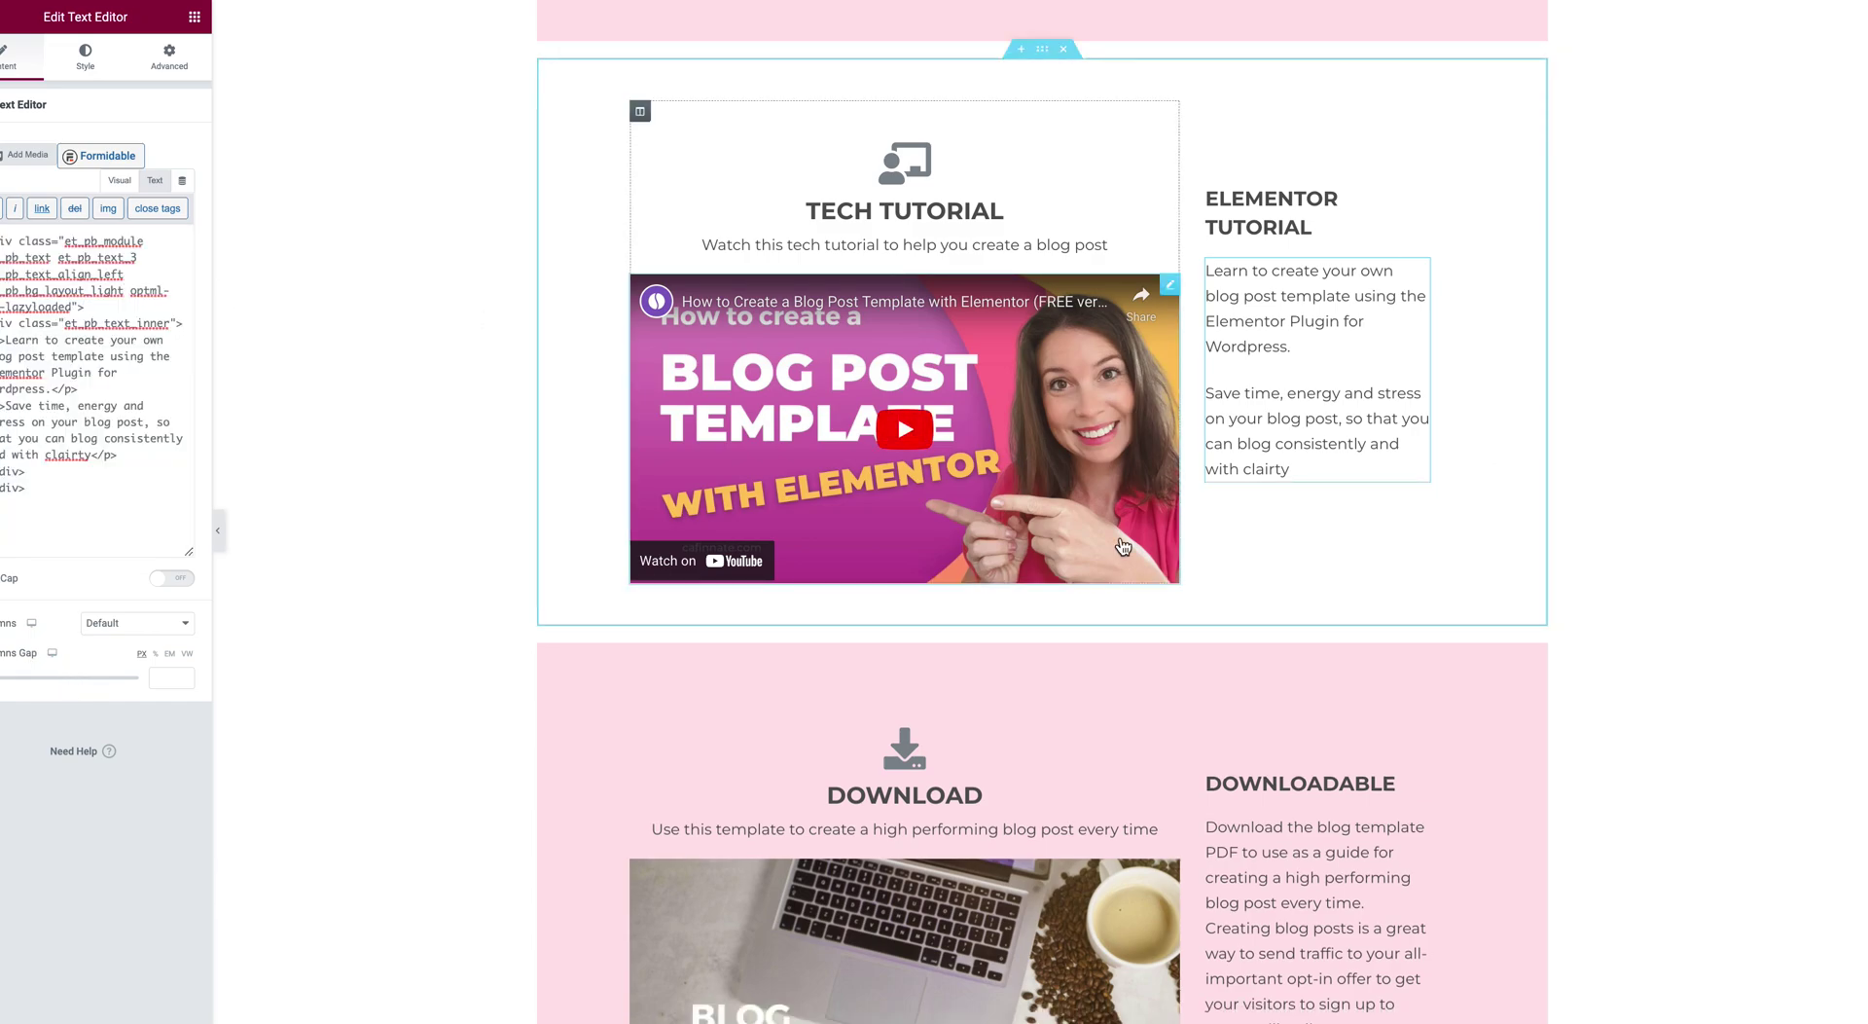
pyautogui.click(118, 182)
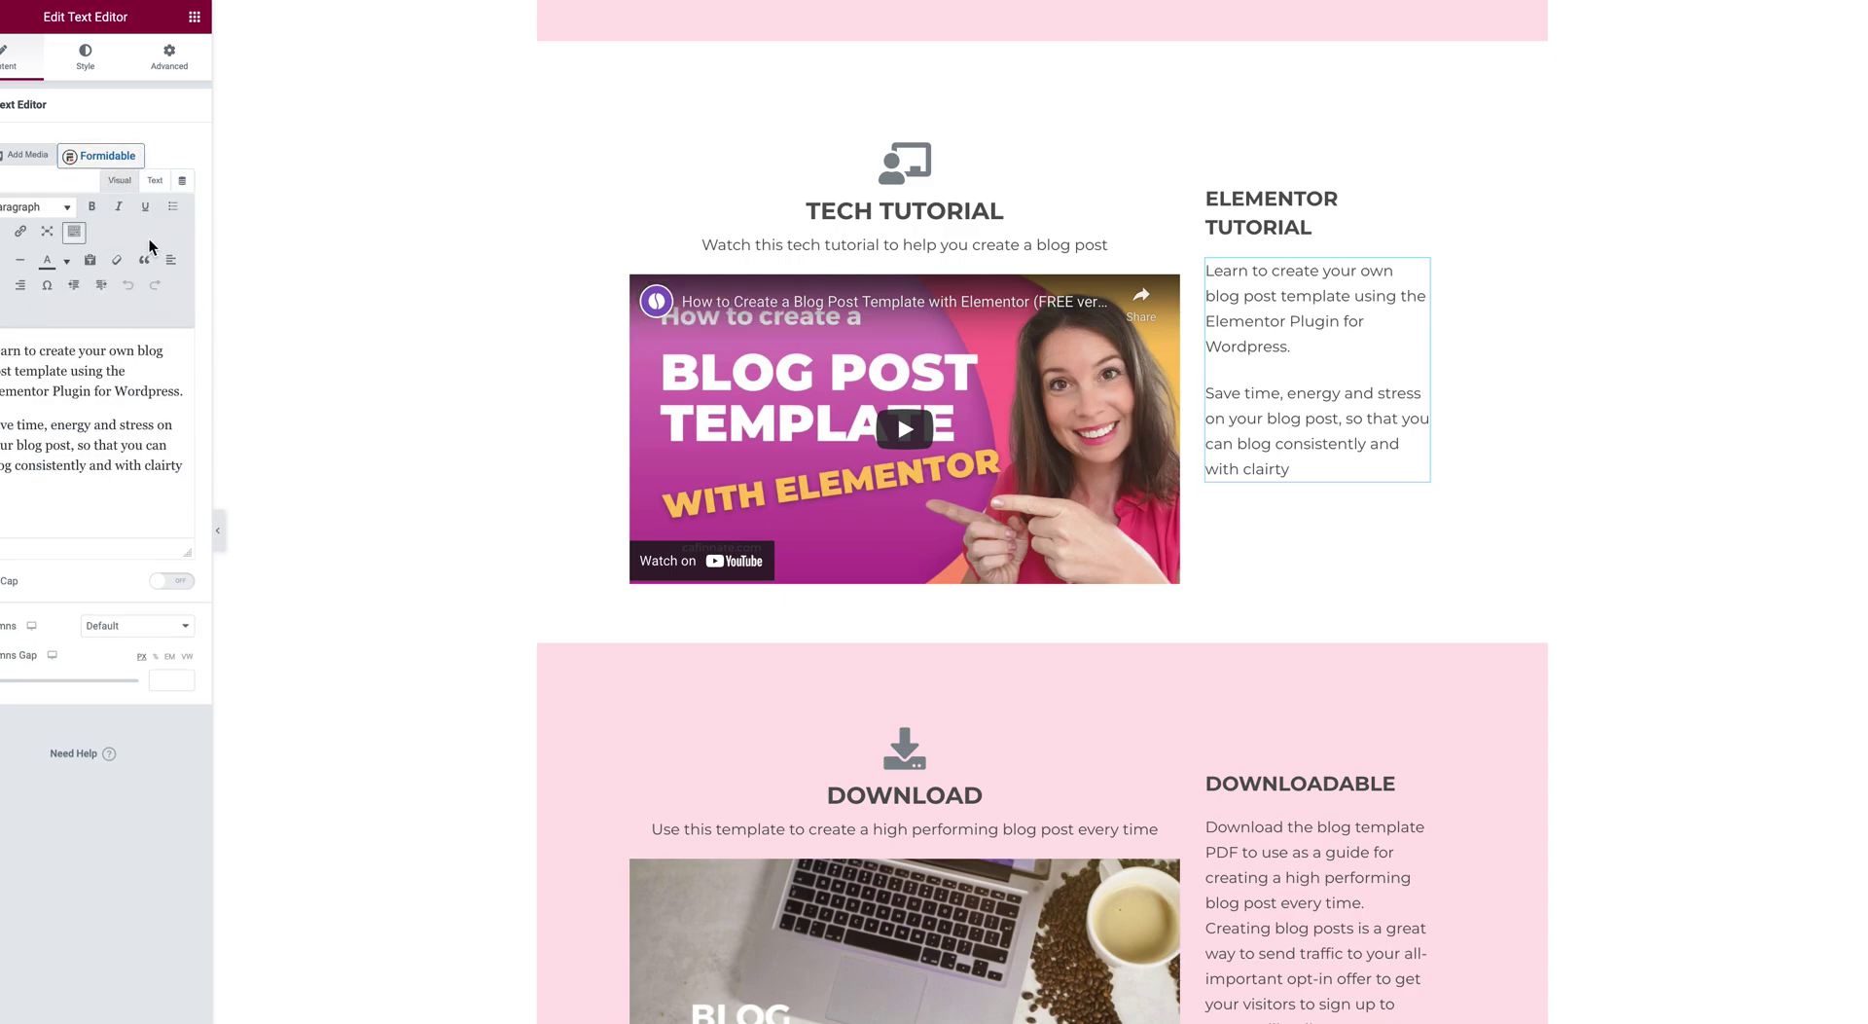
pyautogui.click(151, 181)
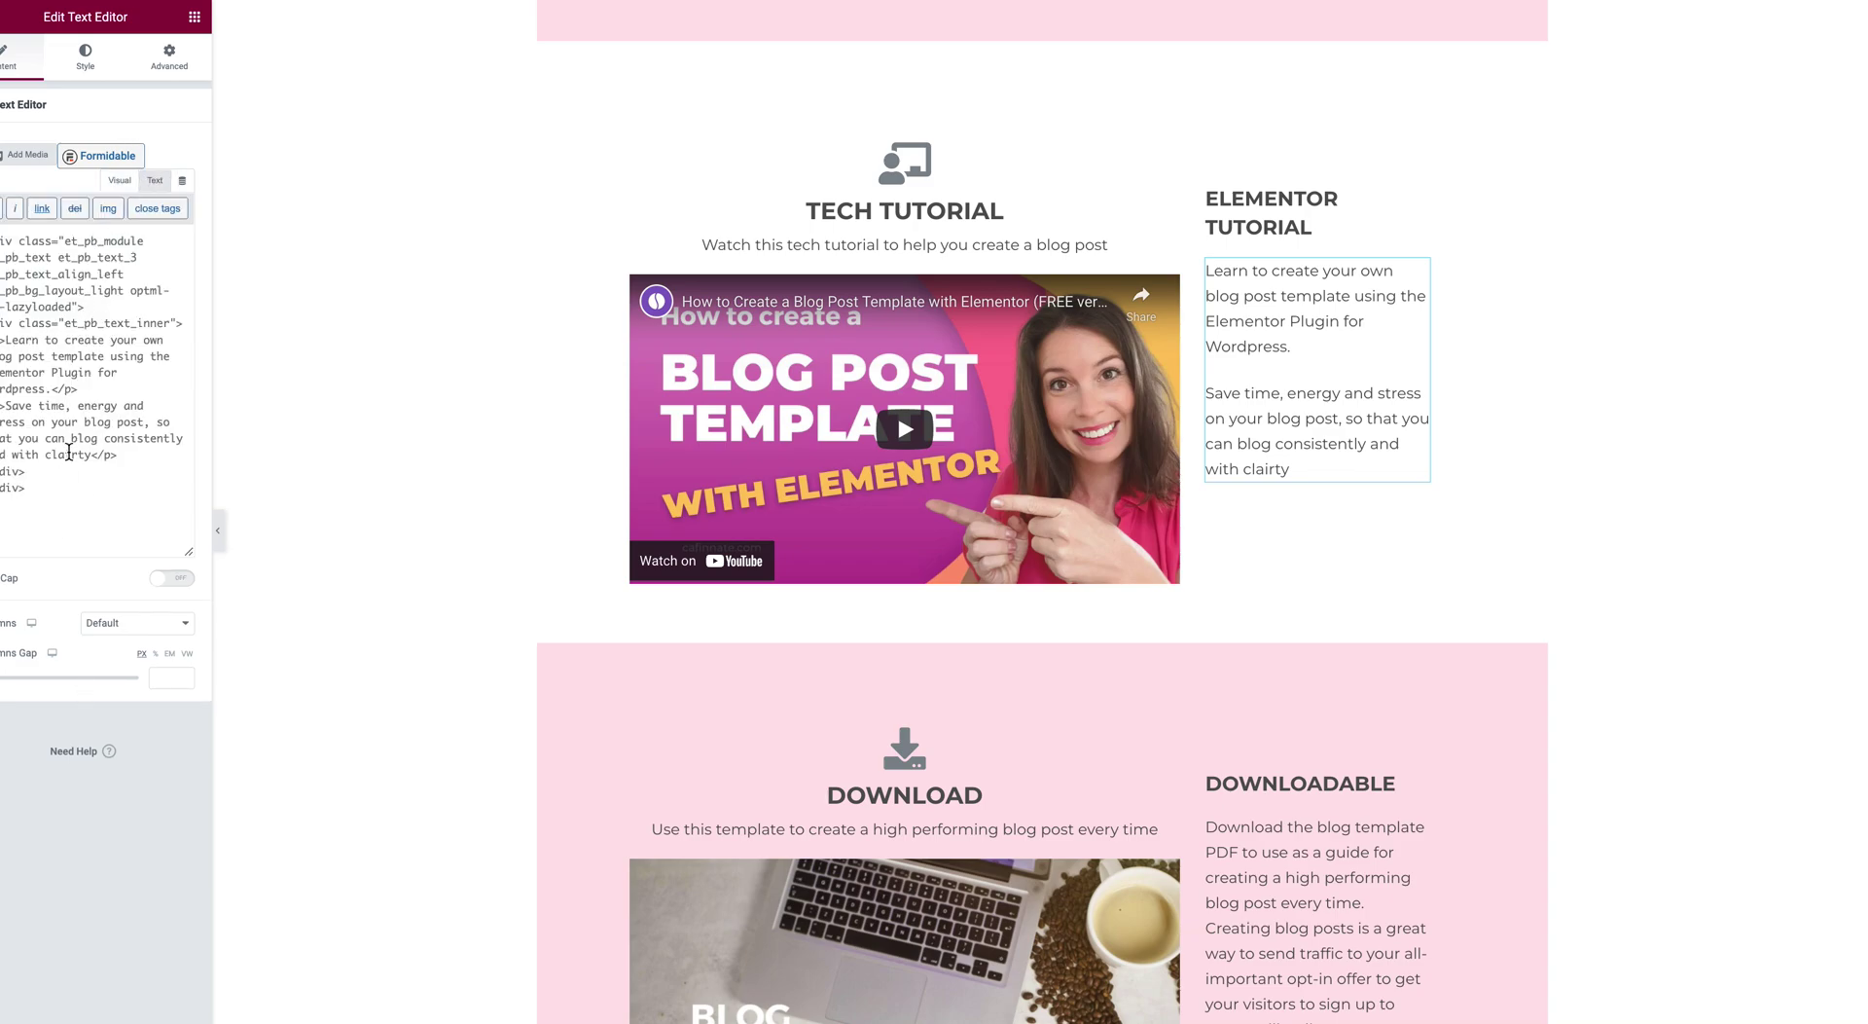
pyautogui.click(118, 181)
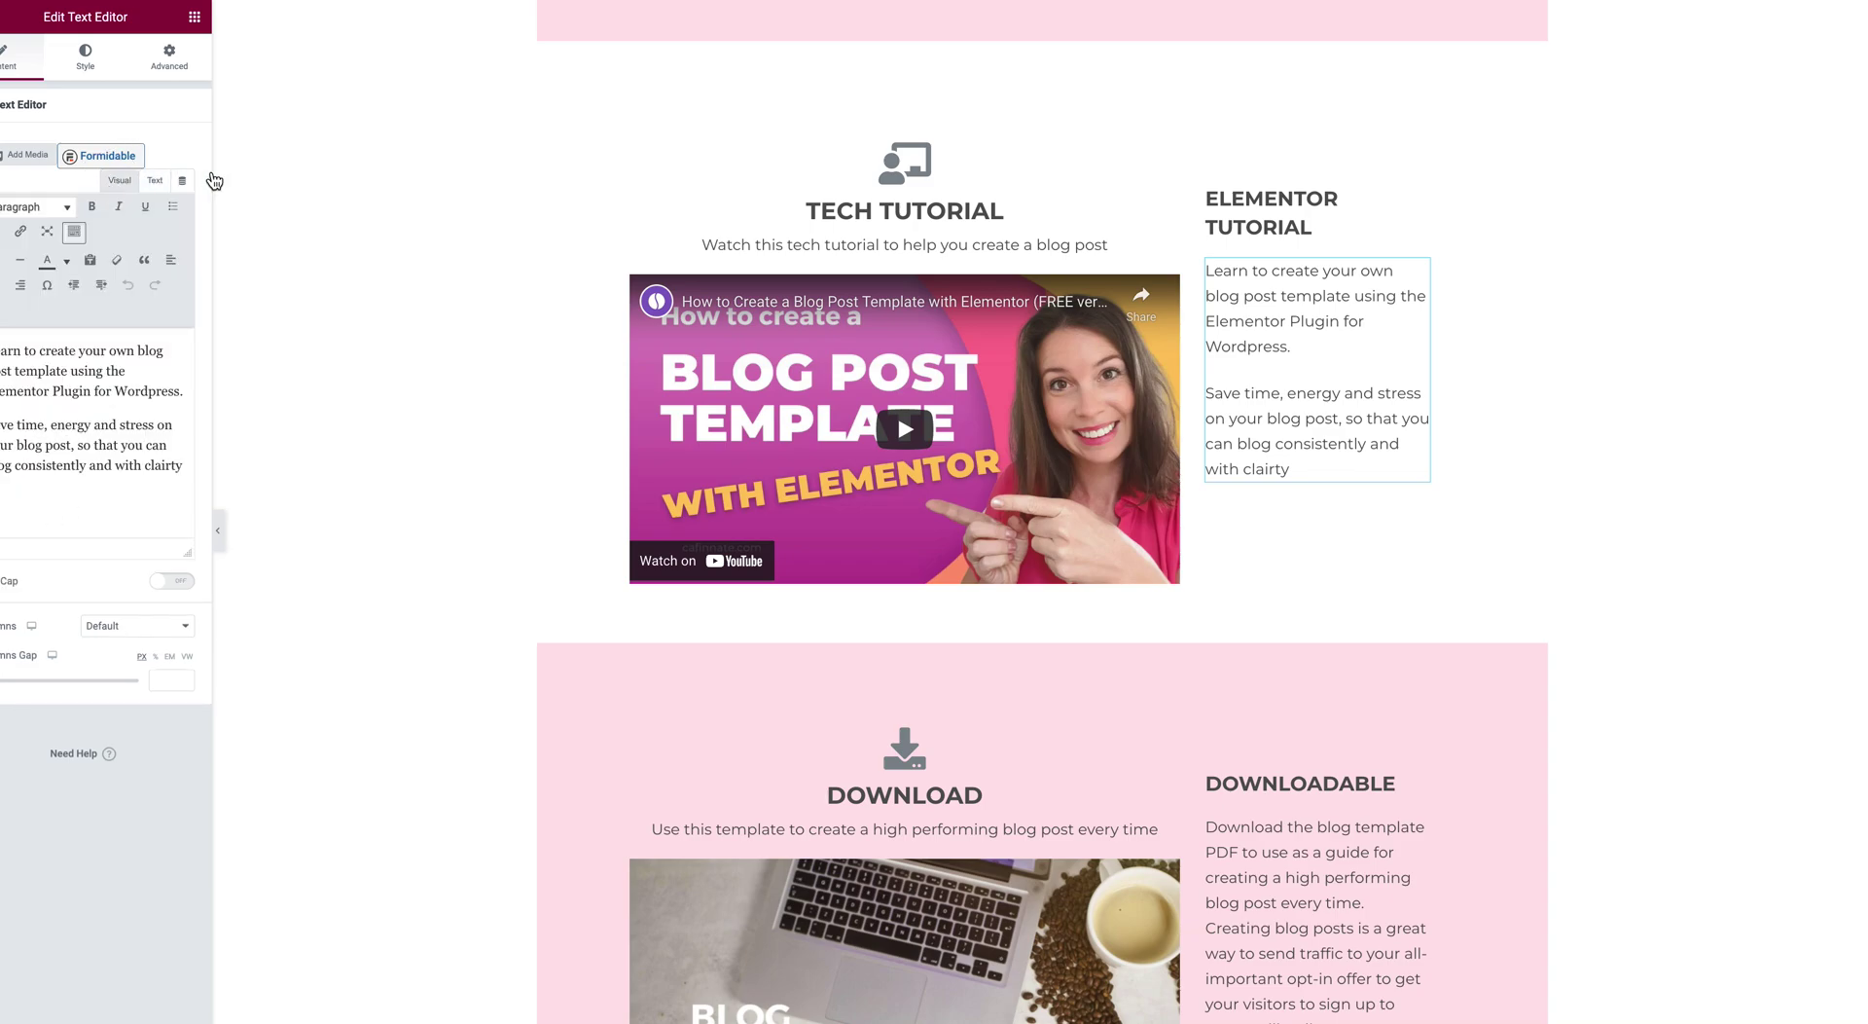